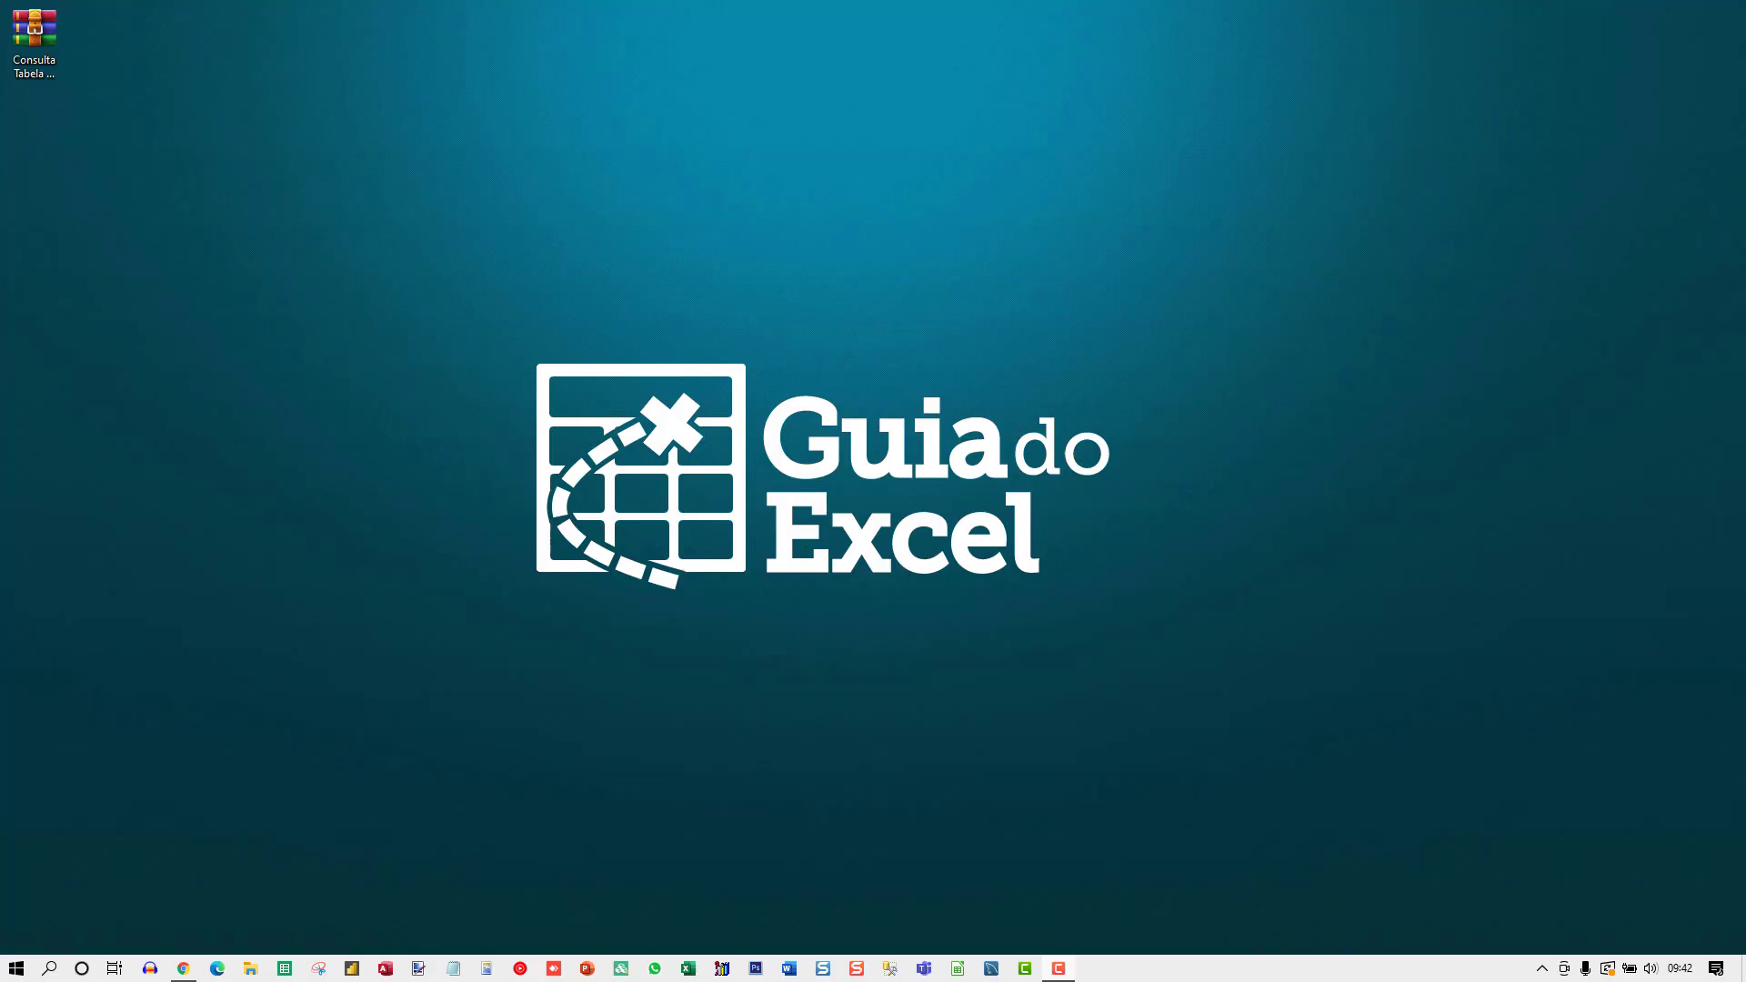
# Step: Extract the Consulta Tabela FIPE folder from the zip archive to the desktop, then close WinRAR
pyautogui.doubleClick(35, 36)
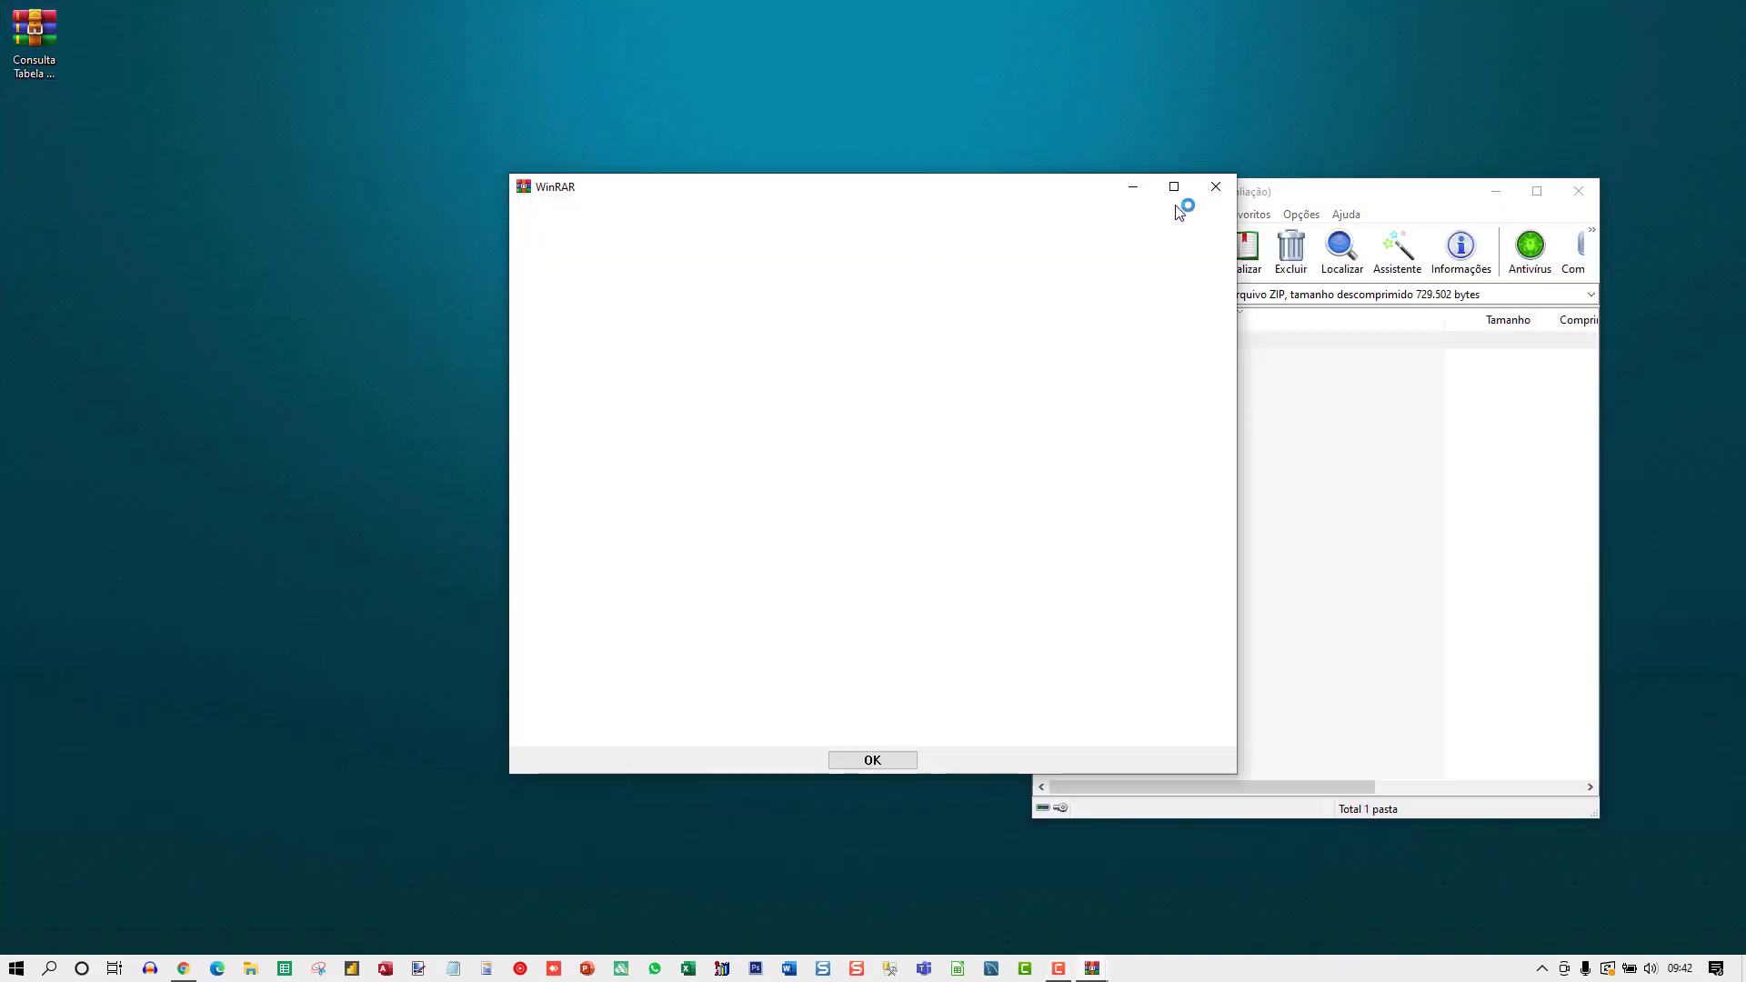
pyautogui.click(1215, 187)
pyautogui.click(760, 571)
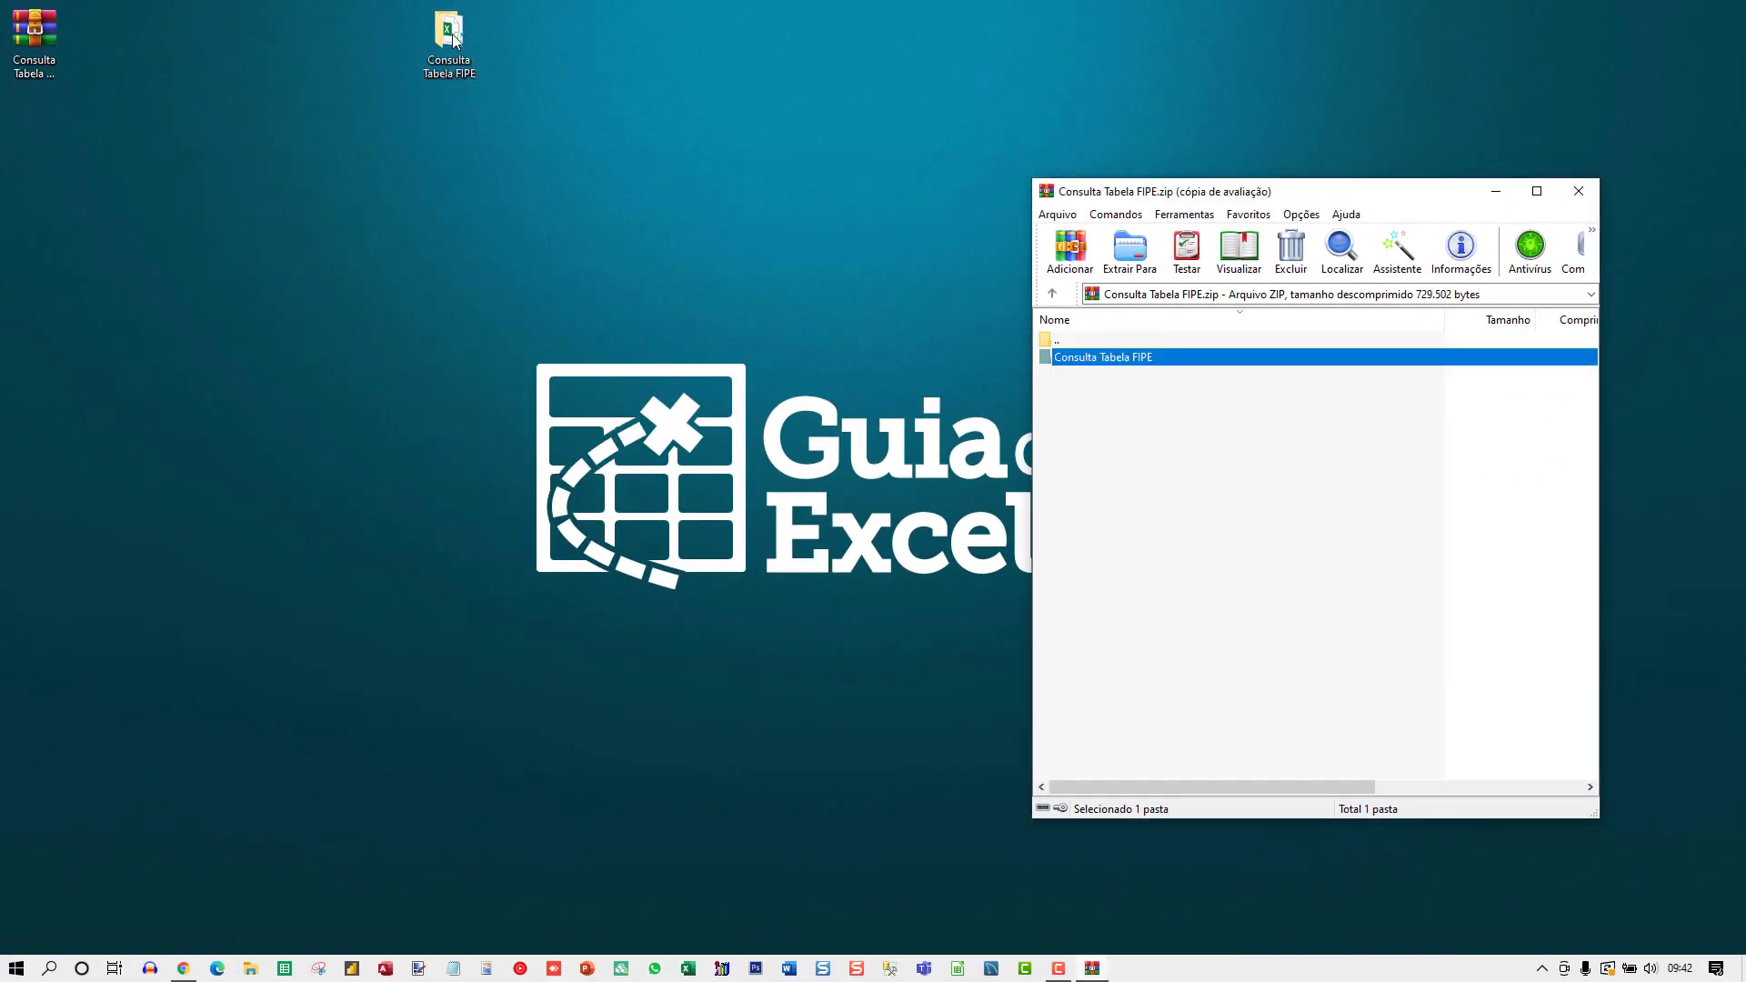
pyautogui.click(1578, 191)
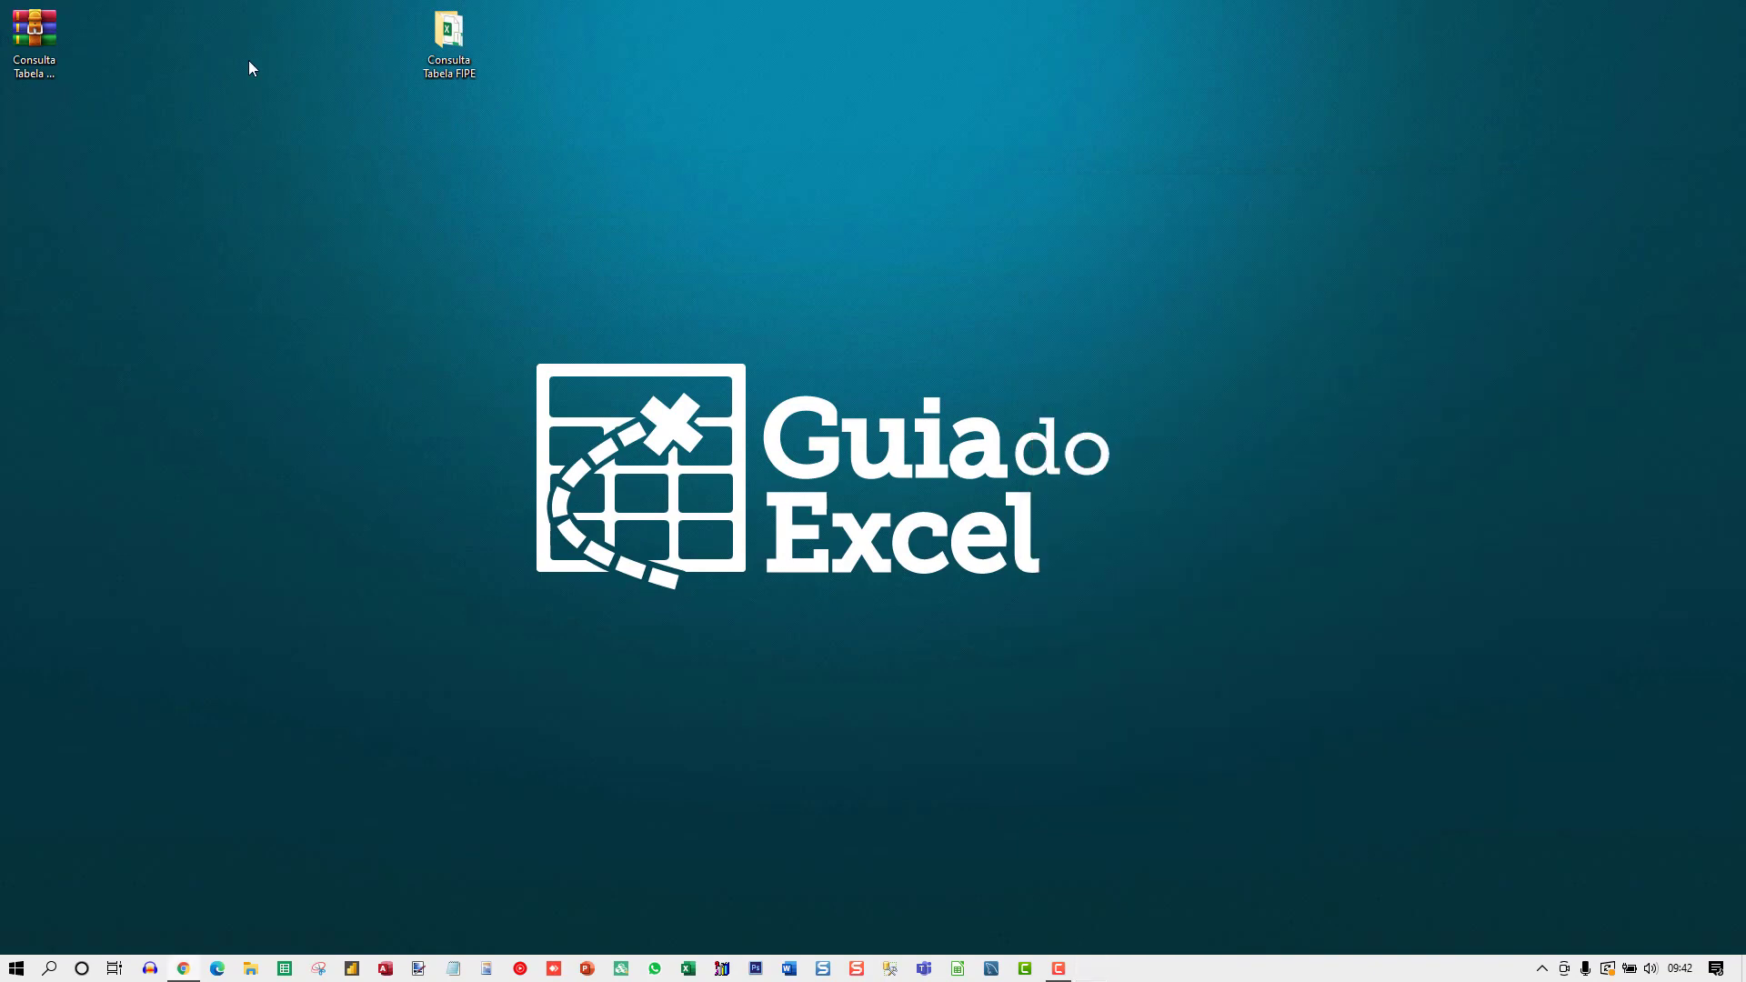
# Step: Open the Consulta Tabela FIPE folder maximized, look inside Addin_FIPE, and come back
pyautogui.doubleClick(448, 41)
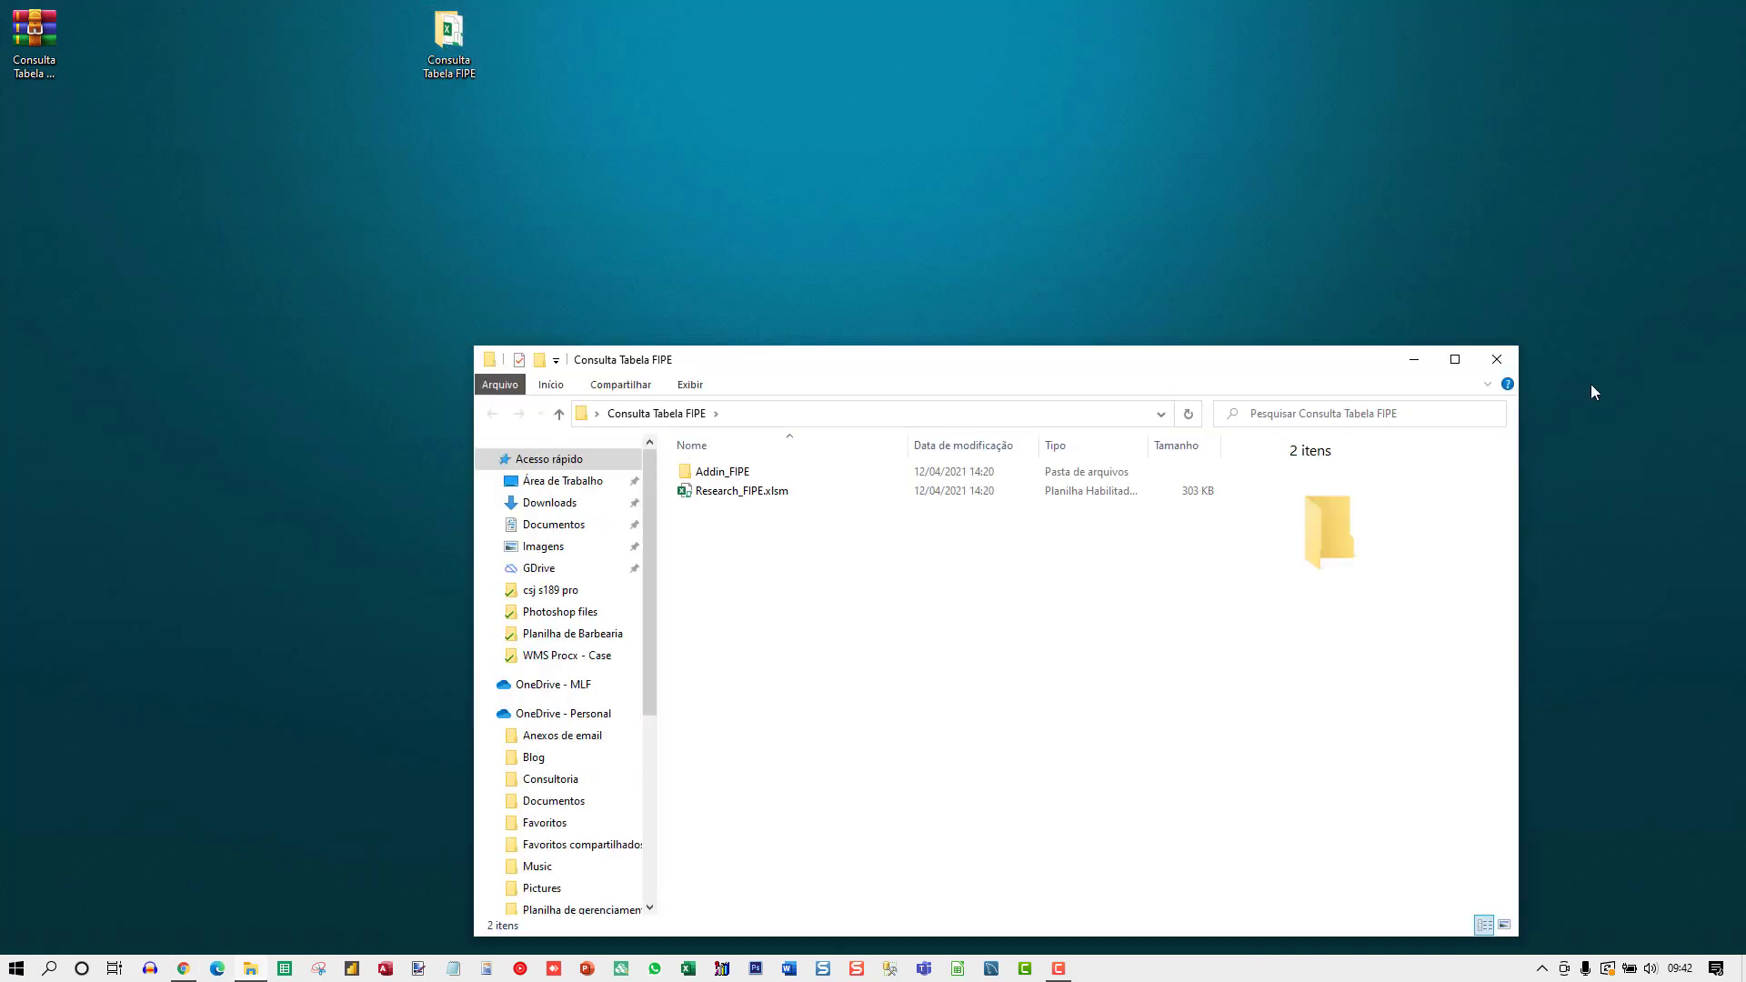
pyautogui.click(1454, 359)
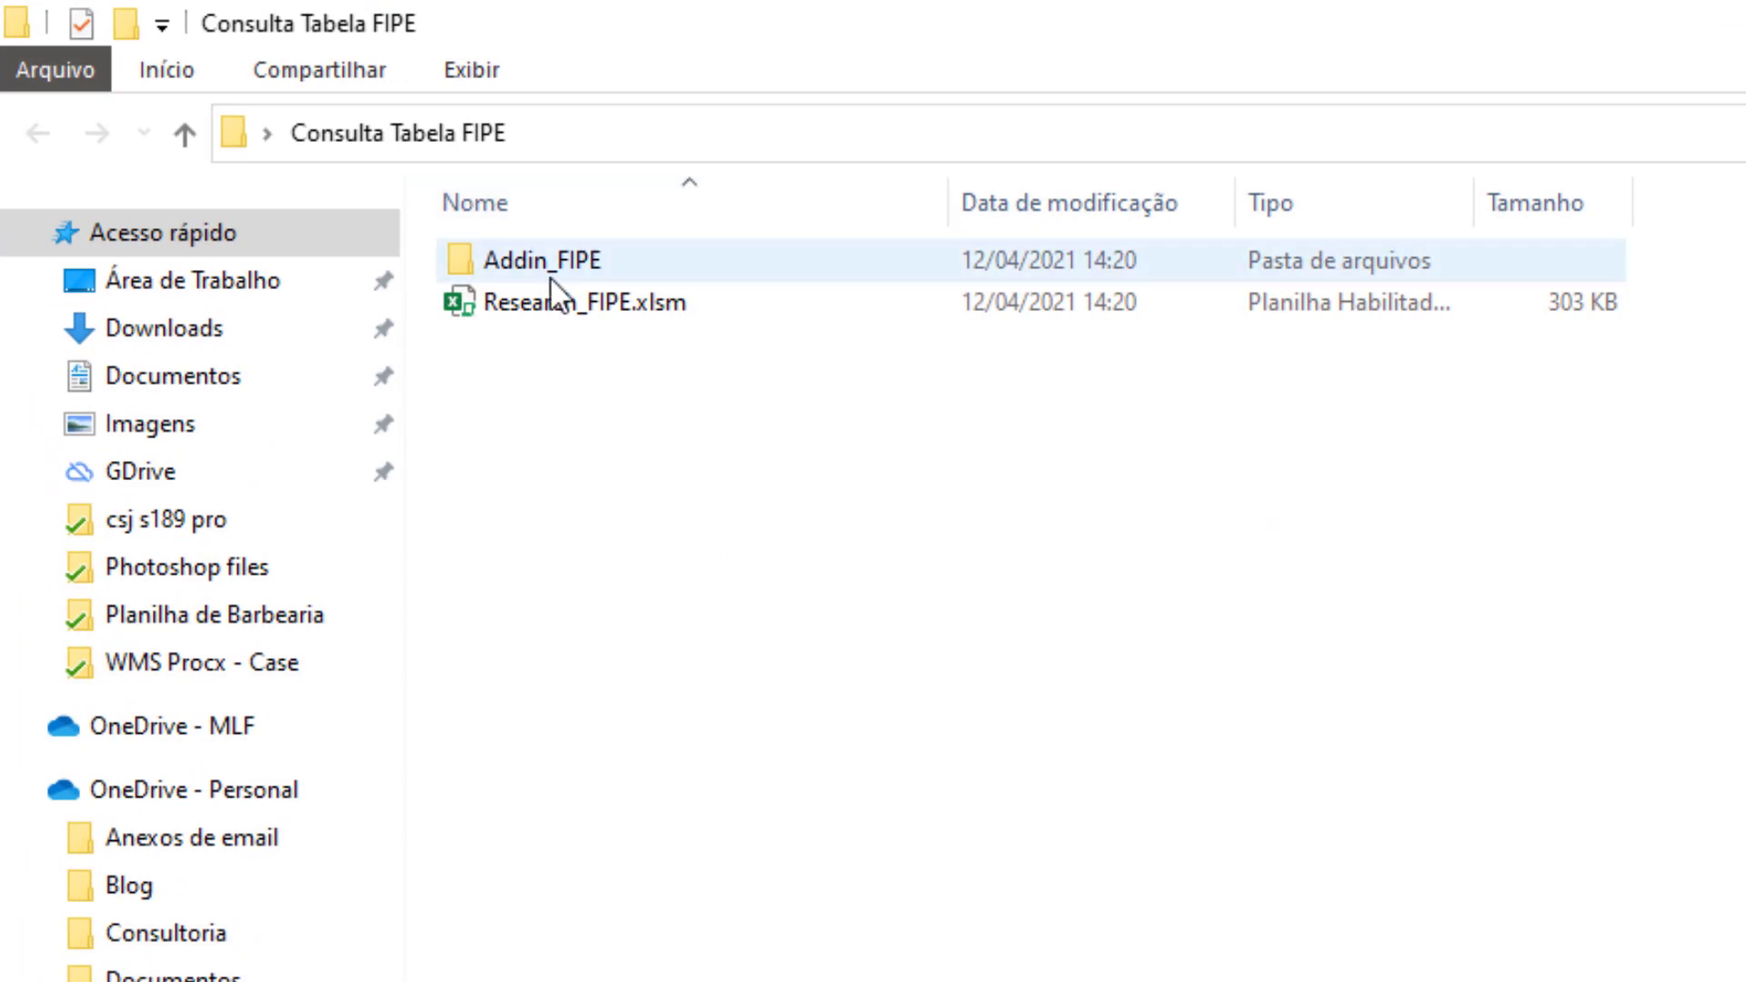
pyautogui.doubleClick(535, 263)
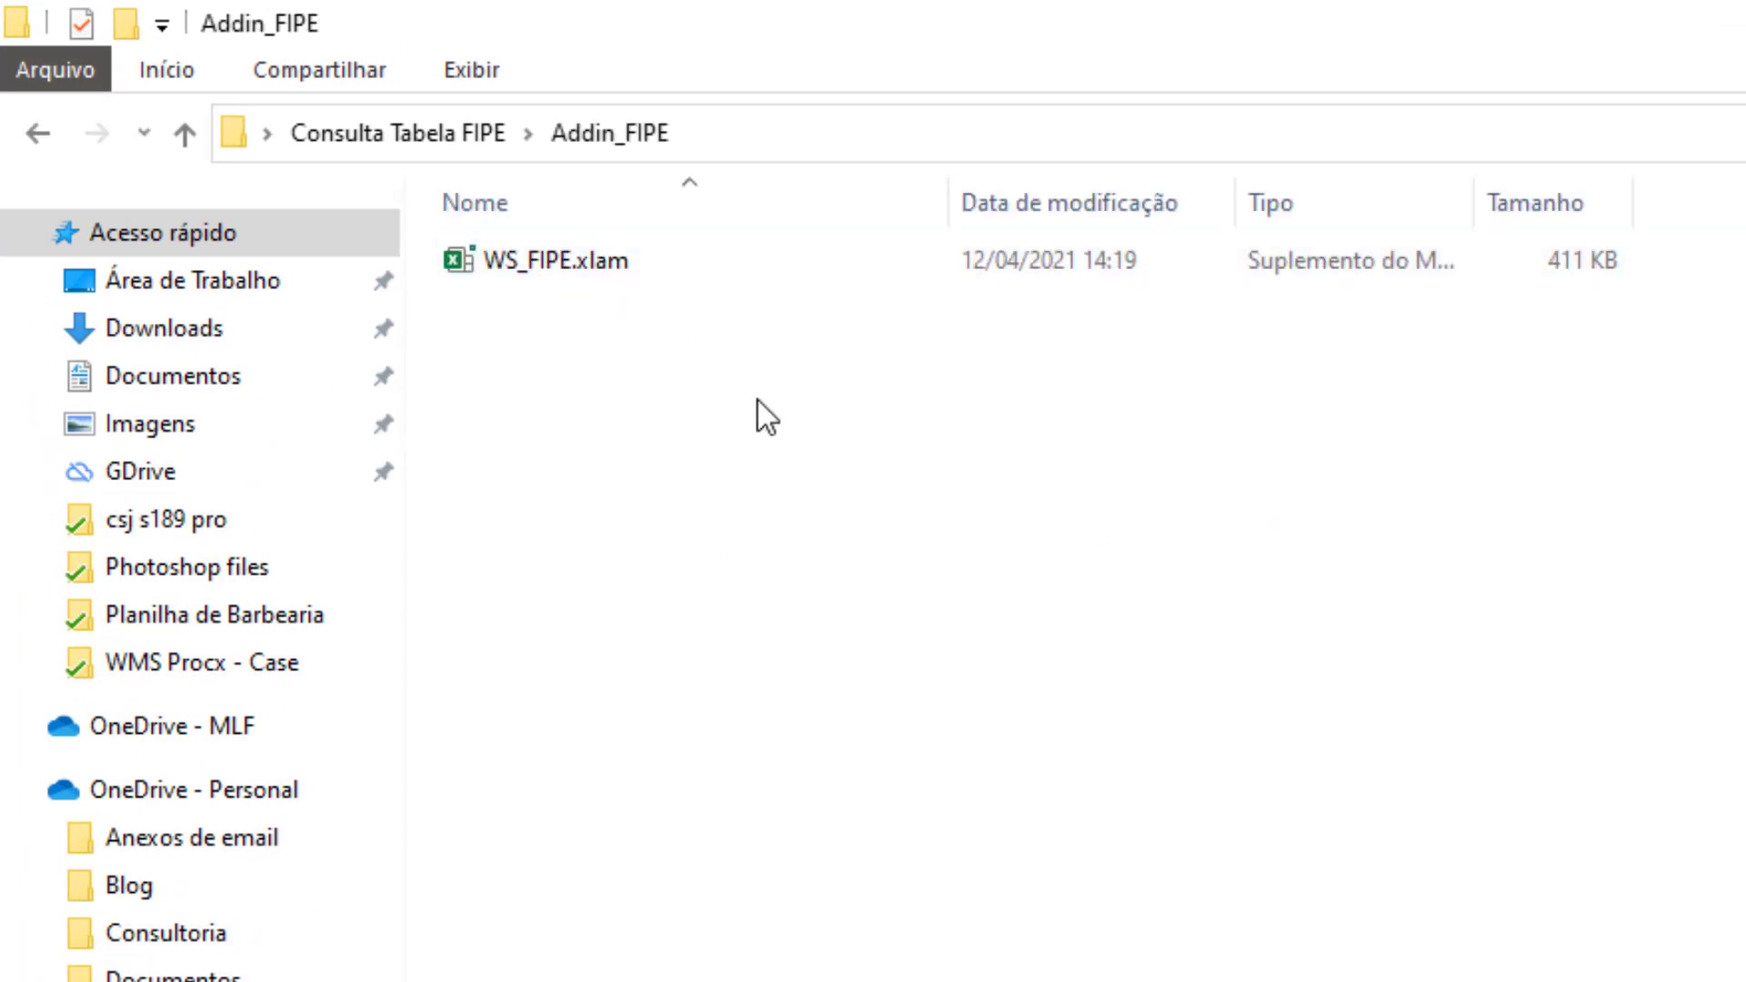
pyautogui.hotkey('alt', 'Left')
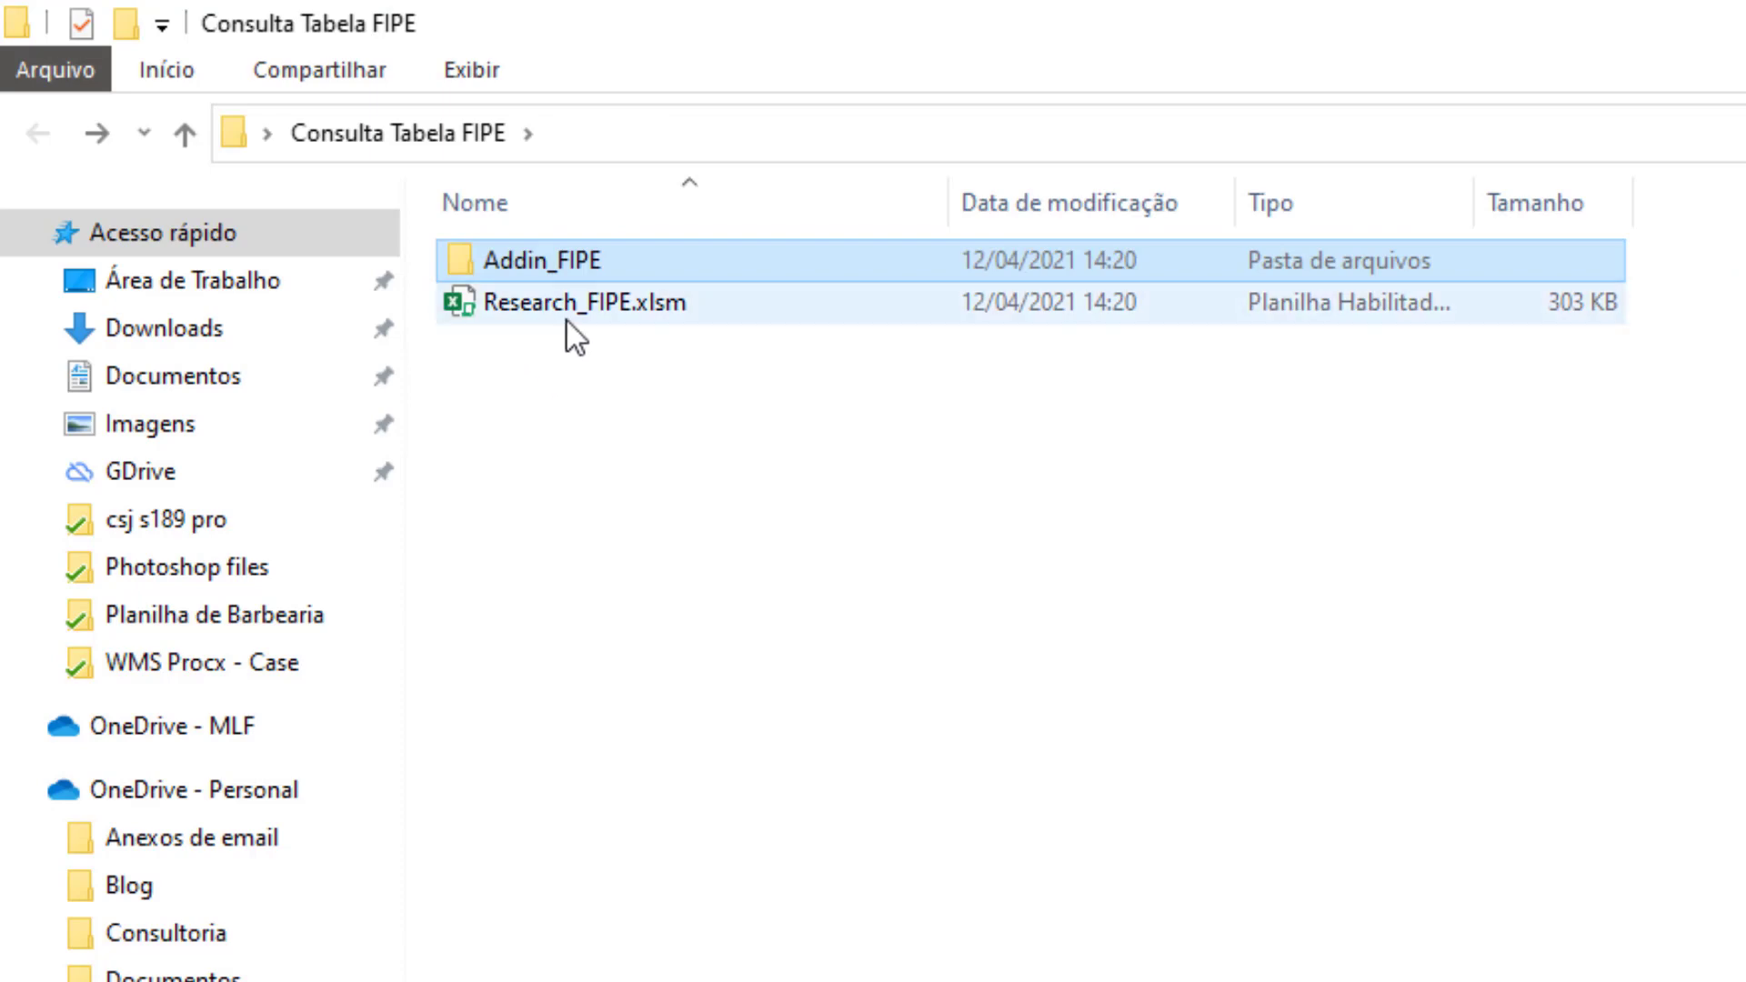
pyautogui.moveTo(584, 302)
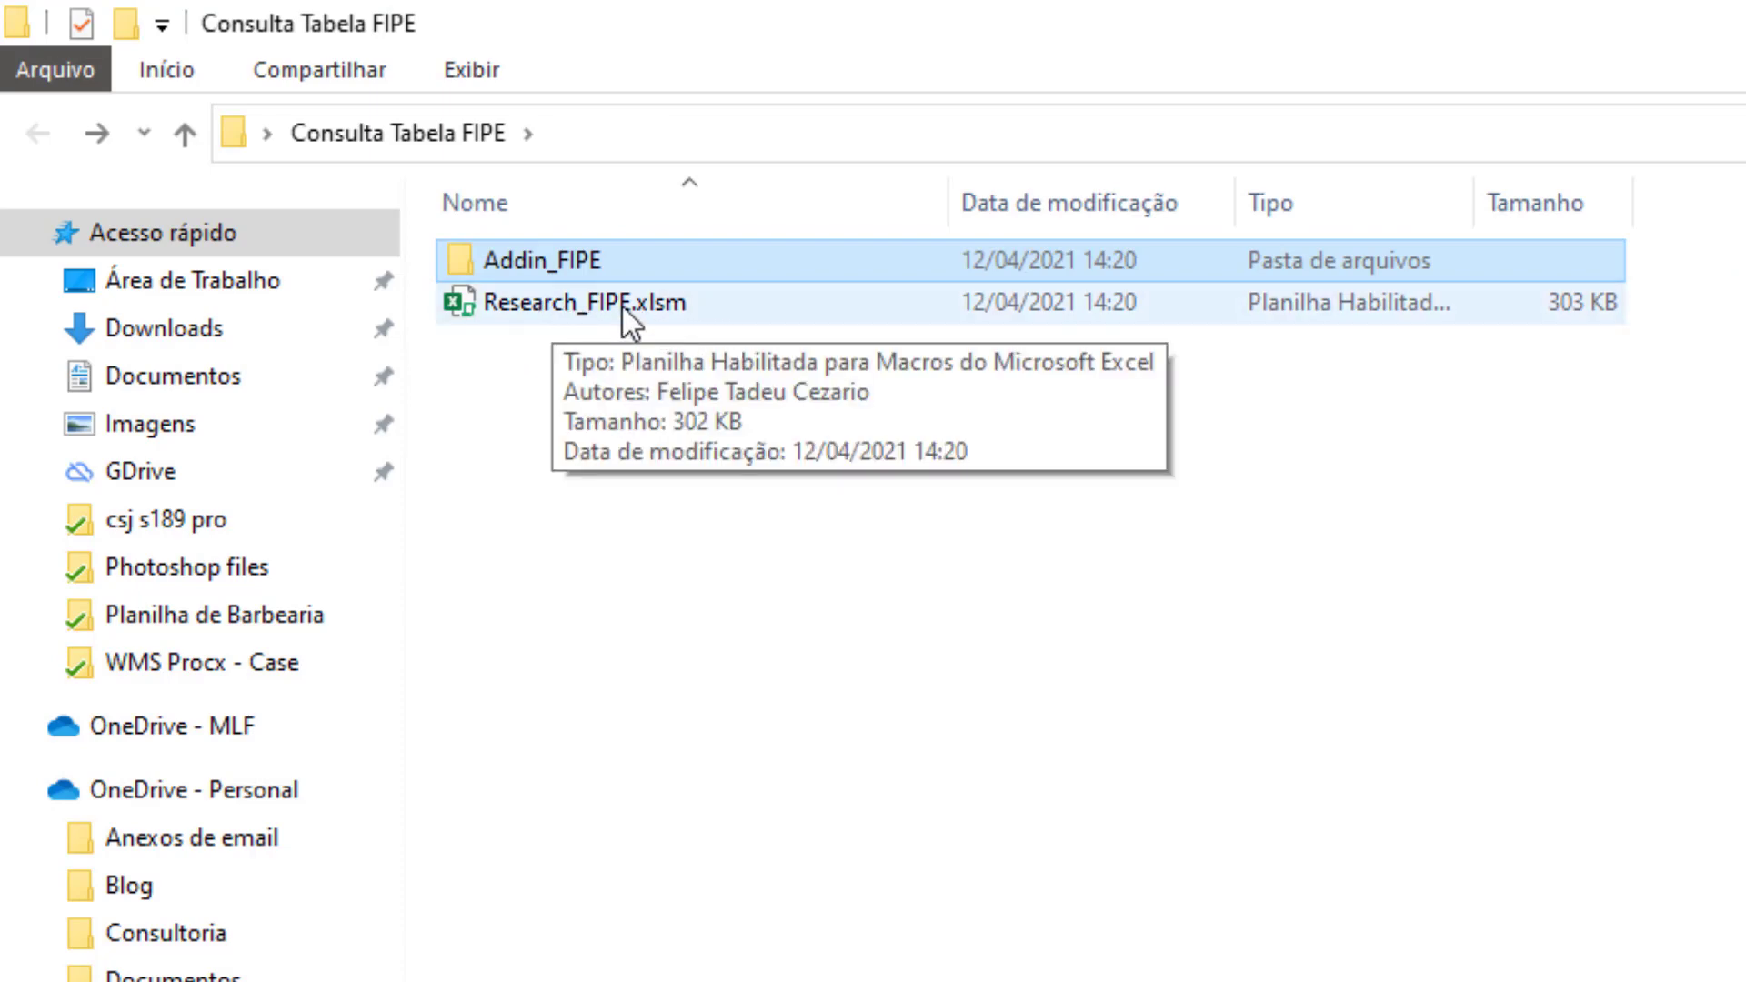
# Step: Open Research_FIPE.xlsm with editing enabled and activate the FIPE query add-in
pyautogui.doubleClick(624, 307)
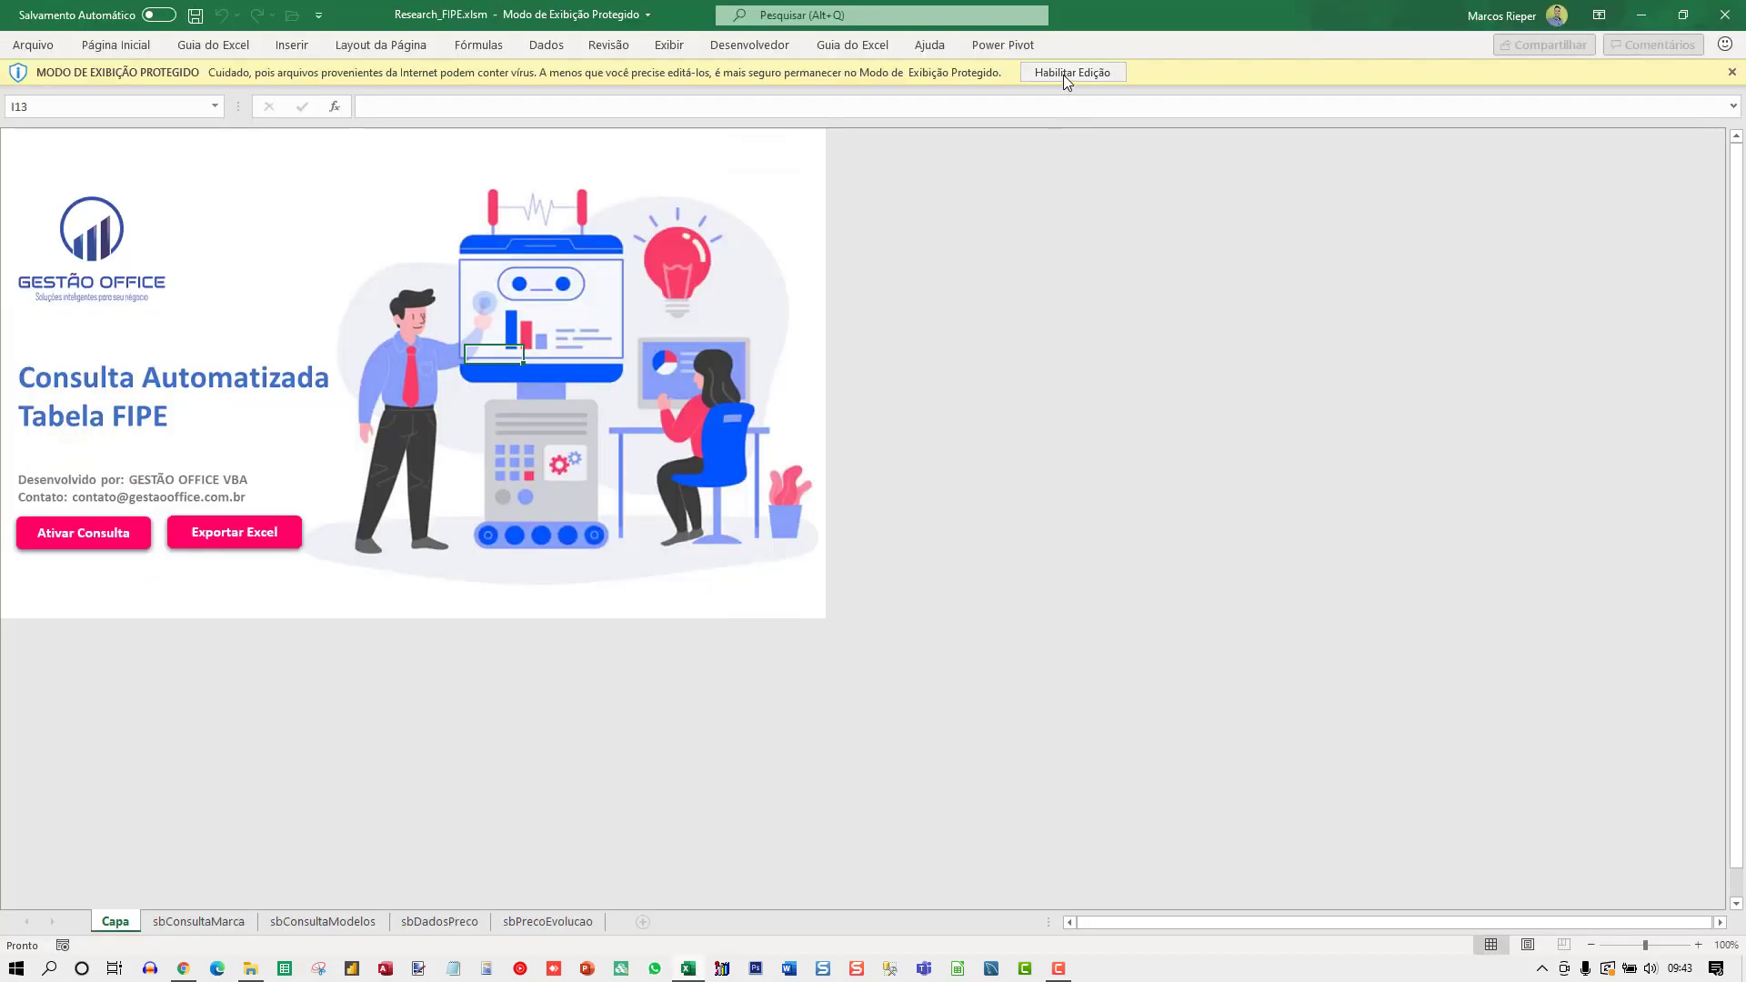
pyautogui.click(1066, 73)
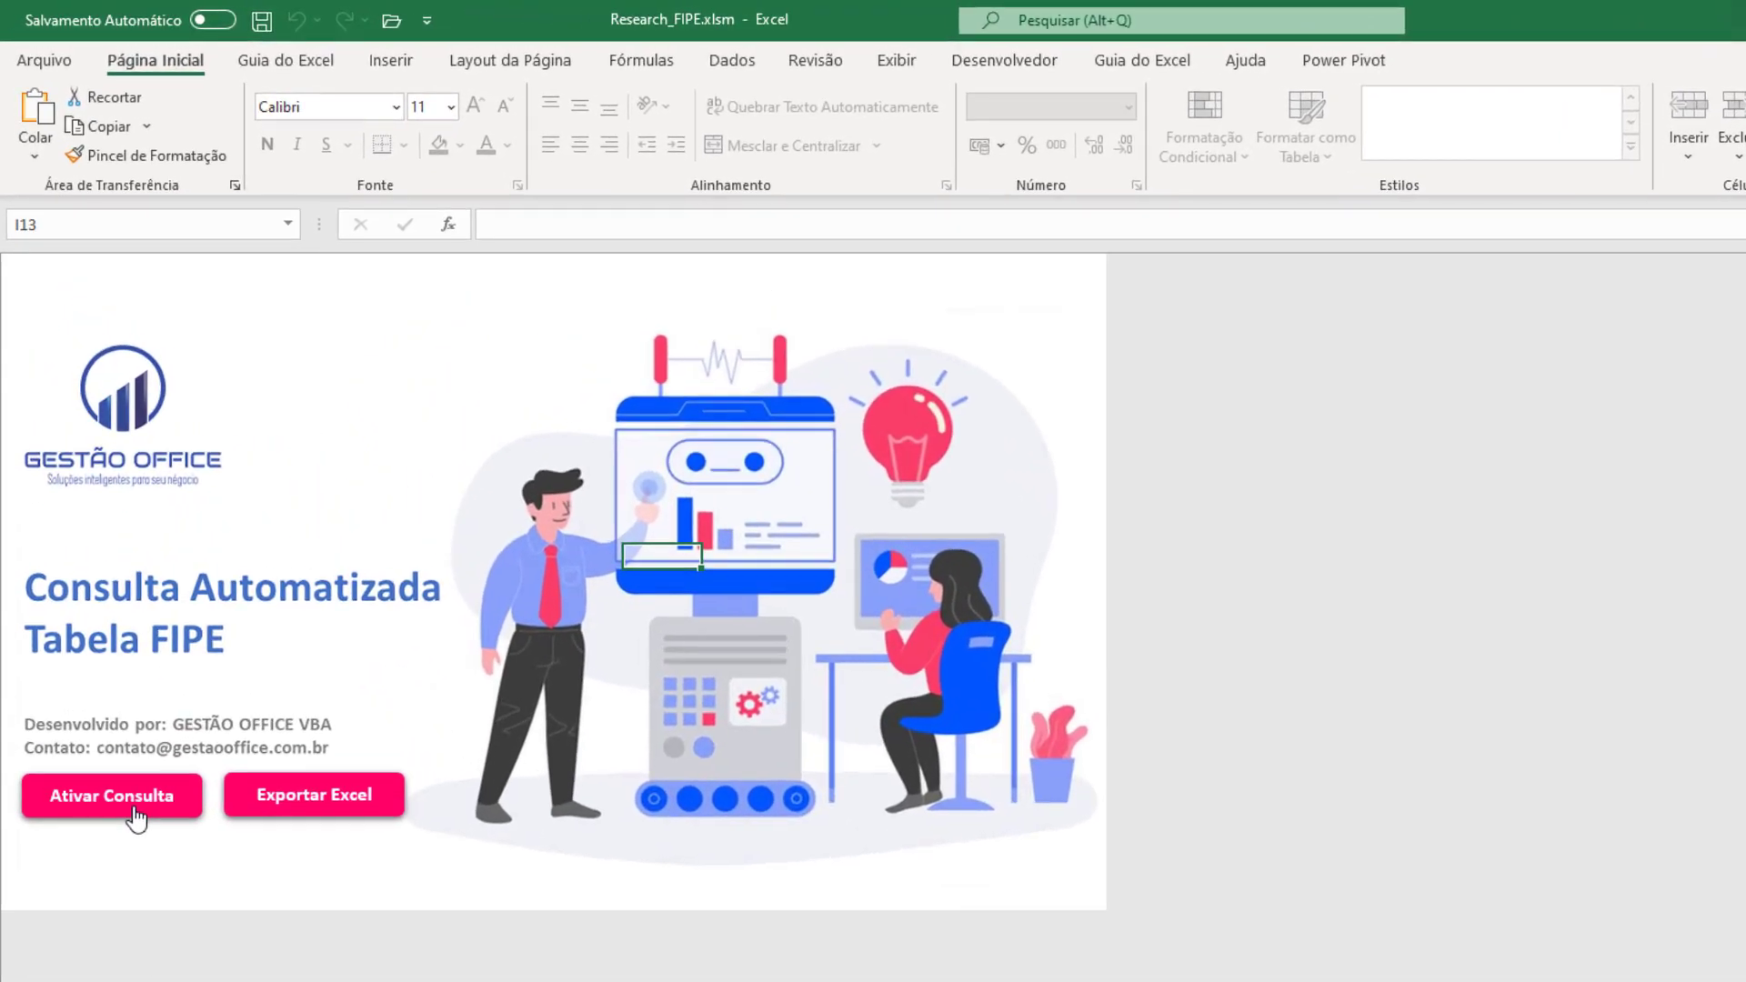
pyautogui.click(99, 600)
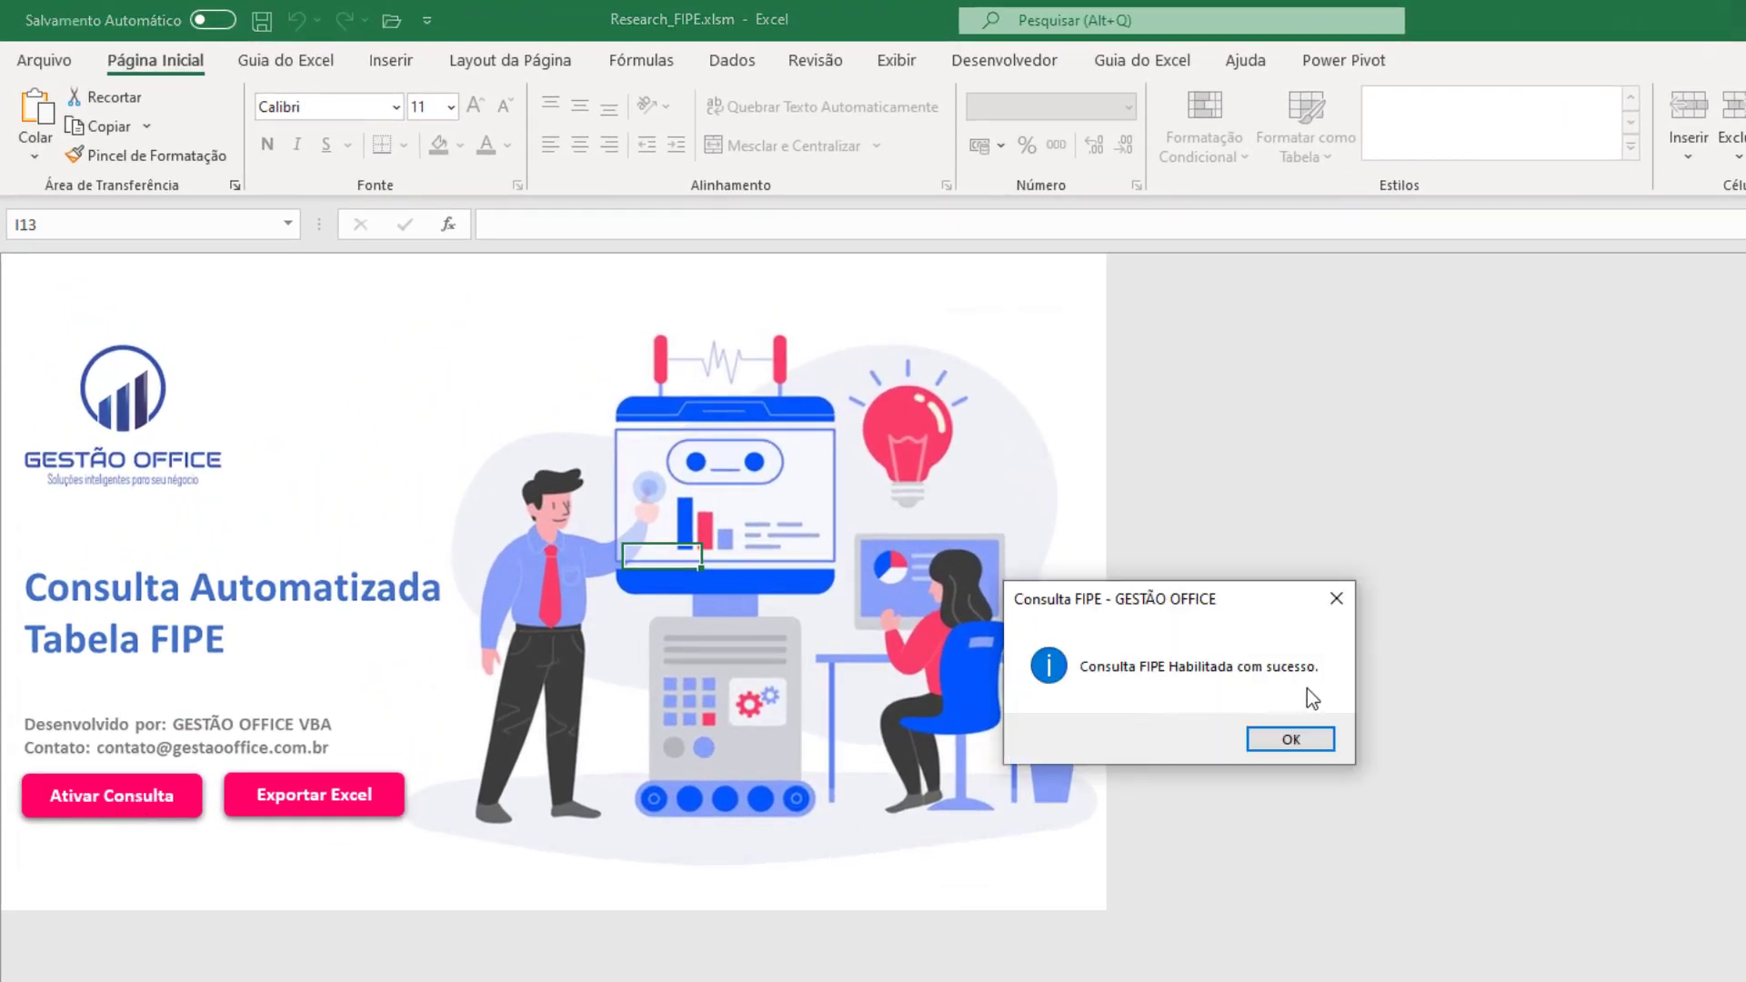
pyautogui.click(1300, 750)
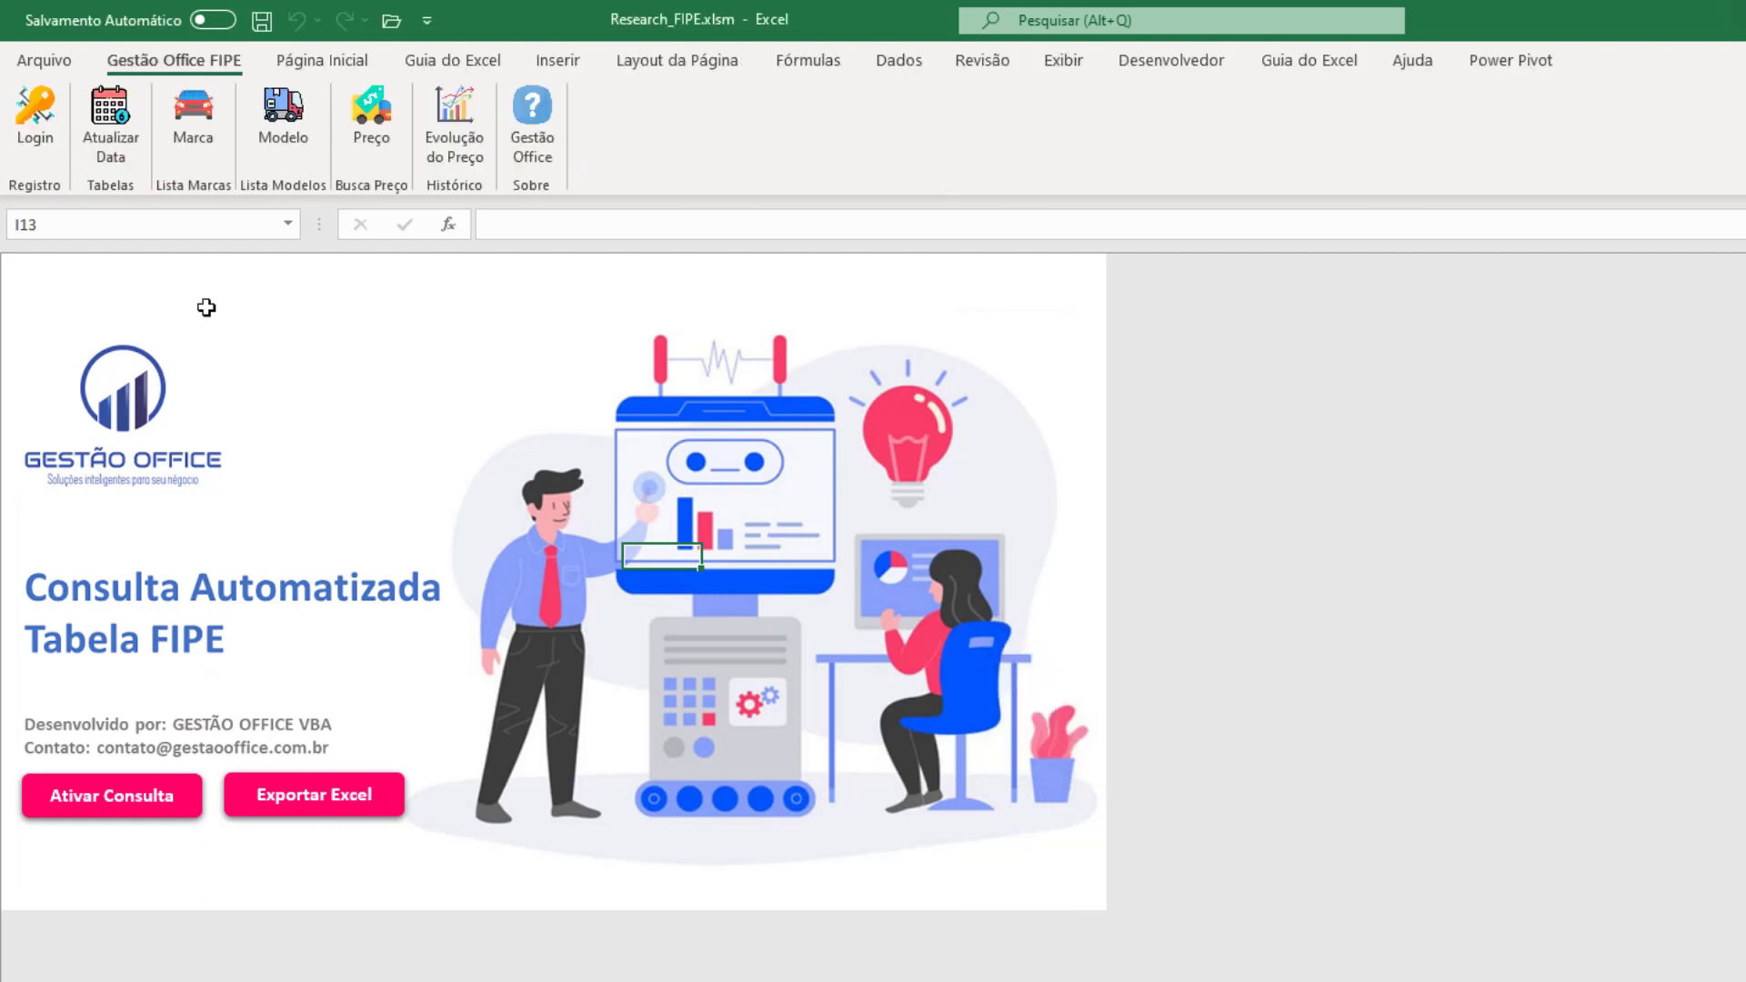
# Step: Register the pasted system access key in the Gestão Office FIPE login form
pyautogui.click(37, 108)
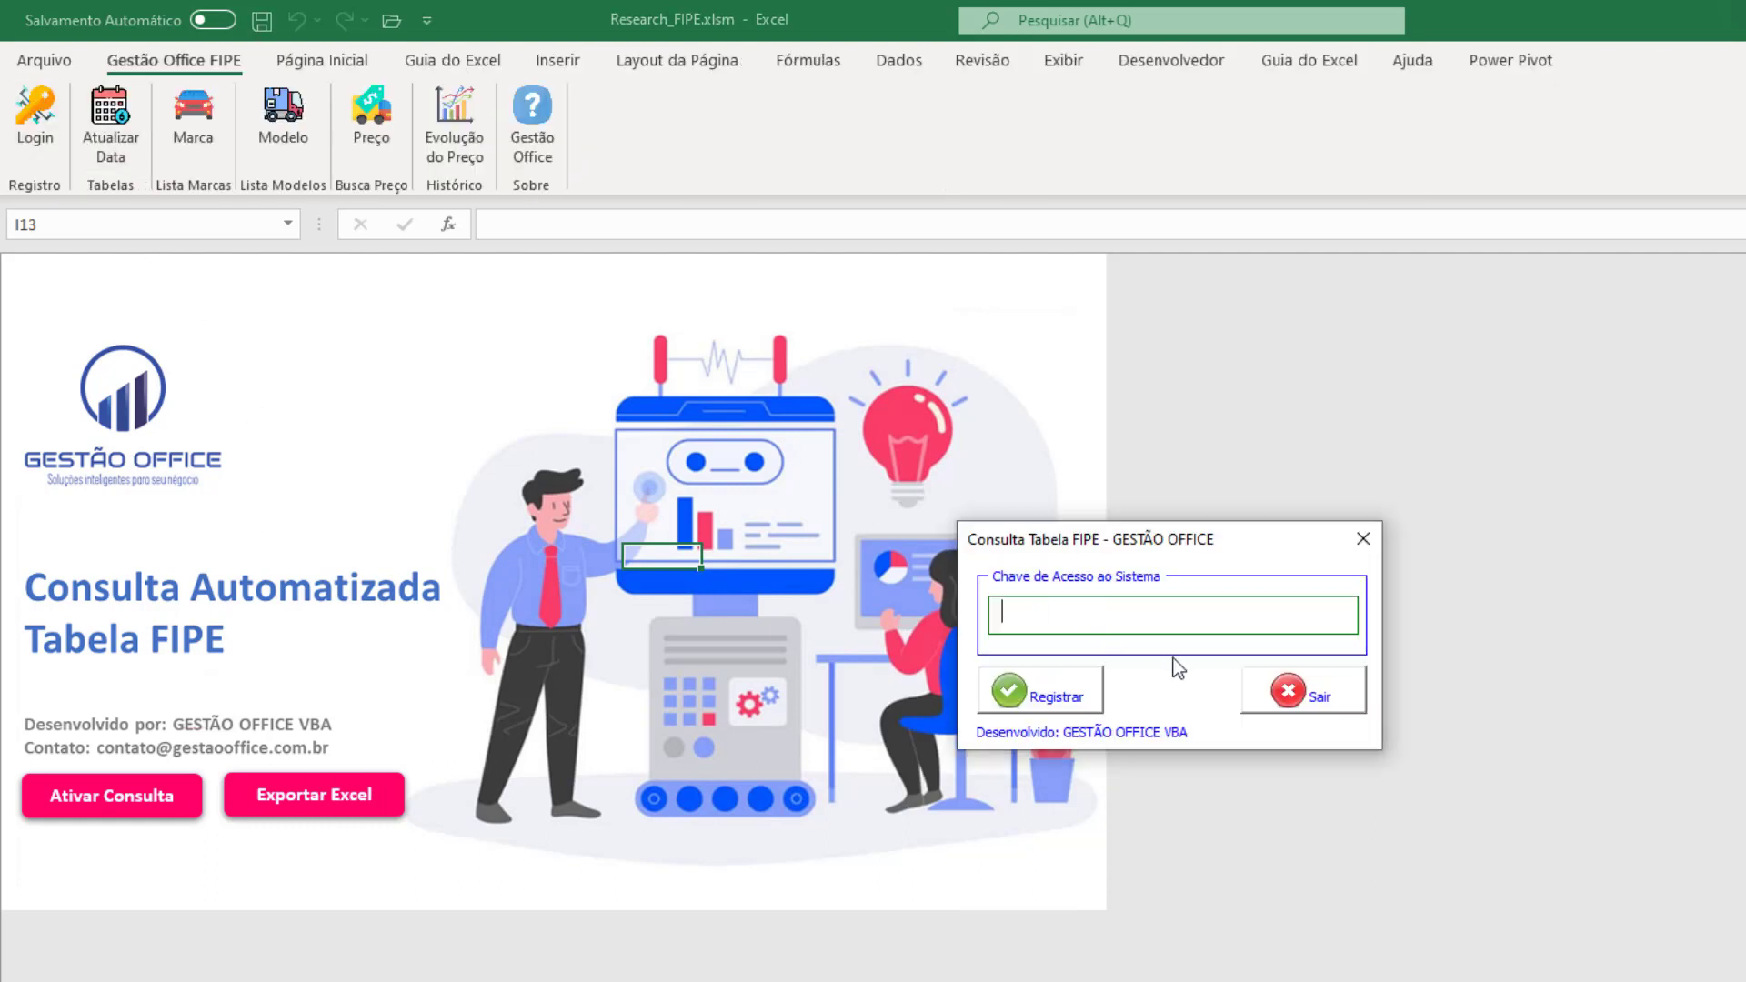
pyautogui.hotkey('ctrl', 'v')
pyautogui.click(1058, 702)
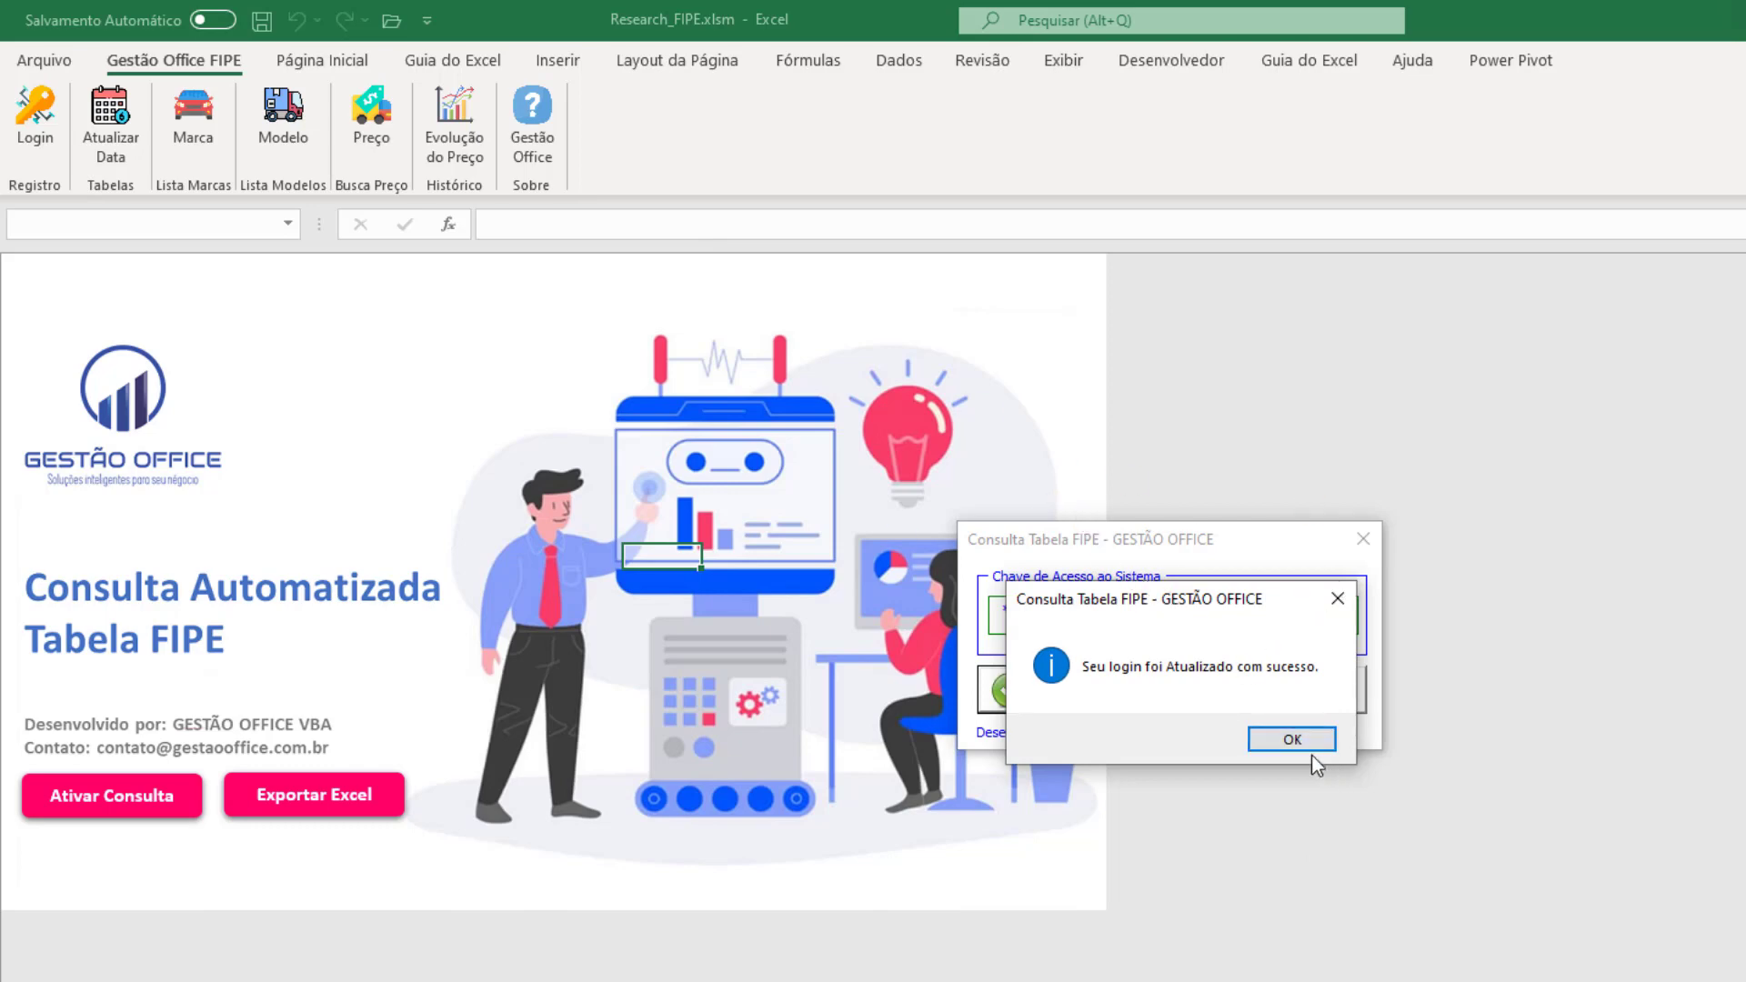
pyautogui.click(1291, 740)
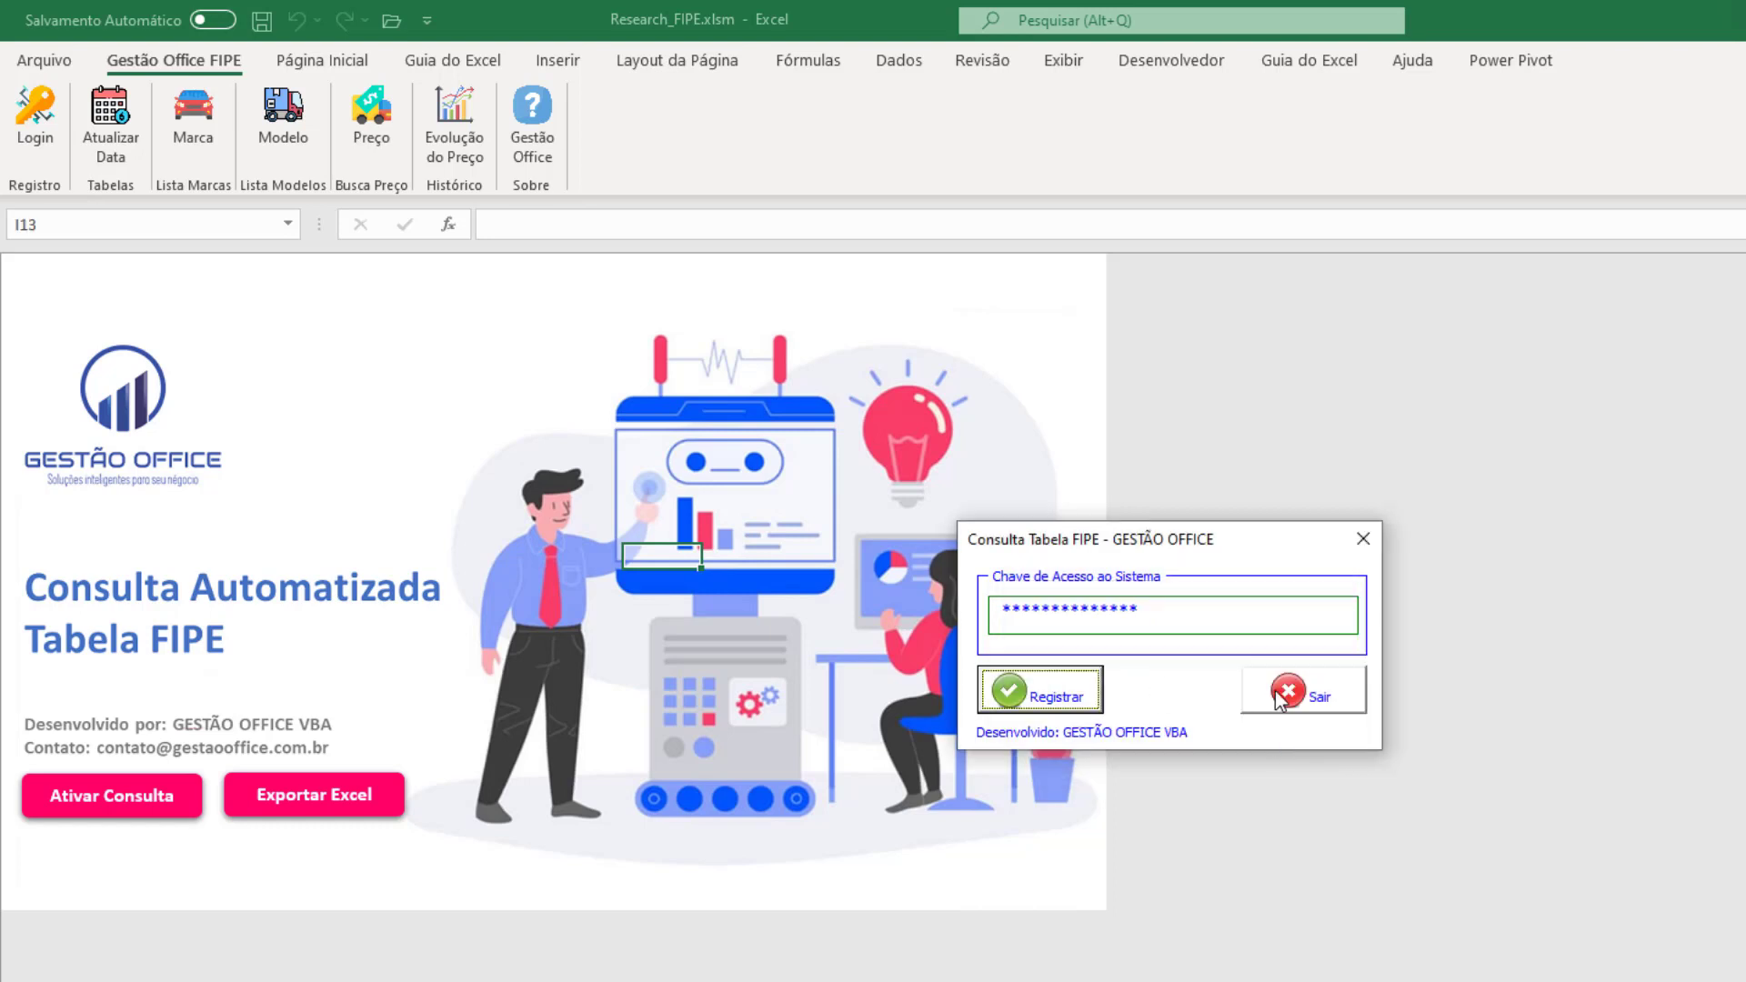
pyautogui.click(1290, 700)
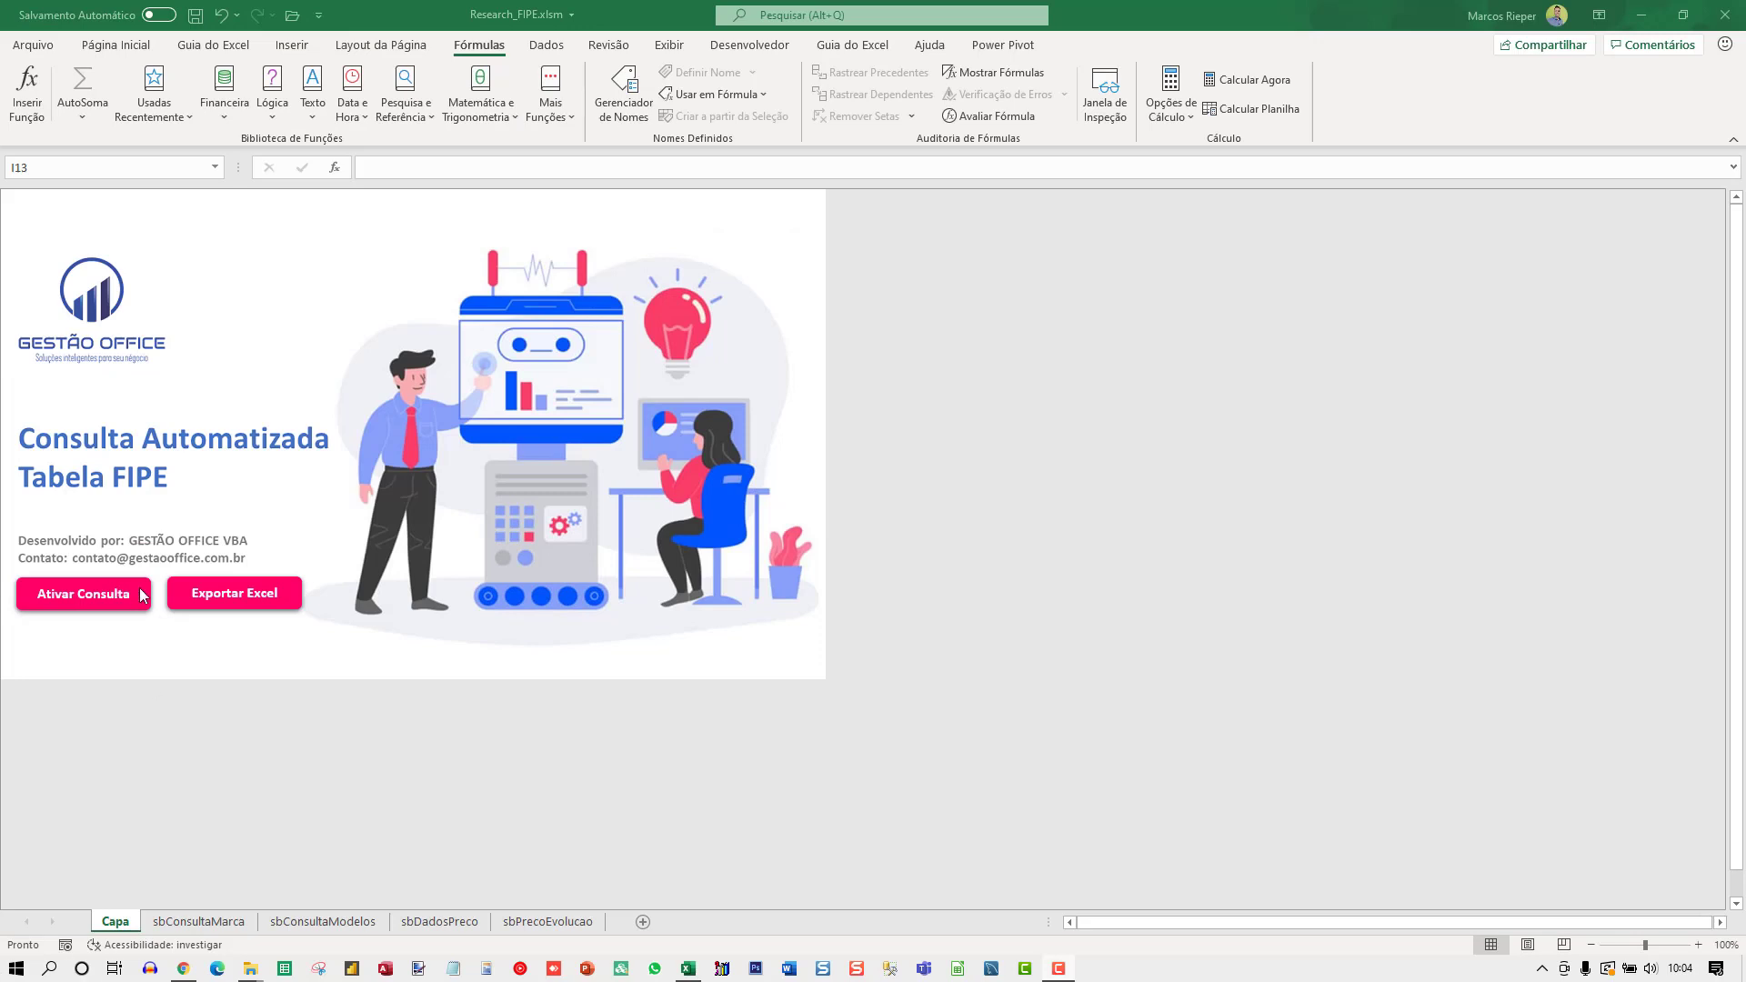
# Step: Re-enable the FIPE add-in, refresh its date tables with Atualizar Data, and go to sbConsultaMarca
pyautogui.click(91, 597)
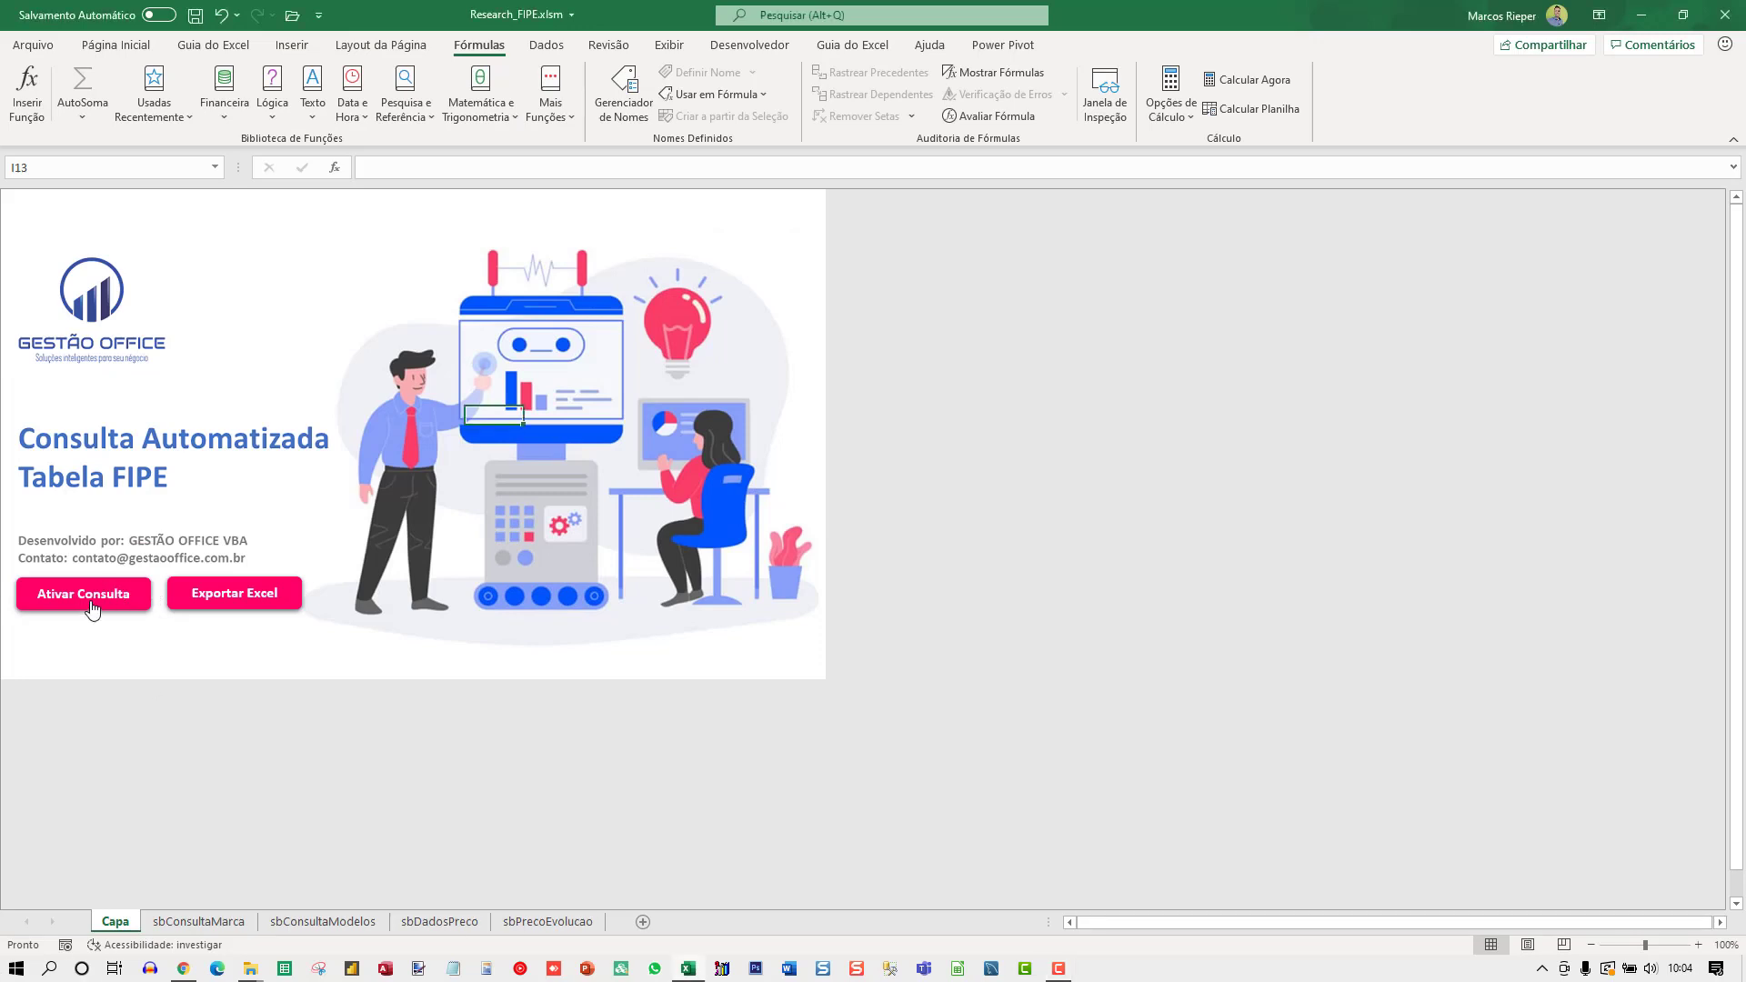
pyautogui.click(962, 551)
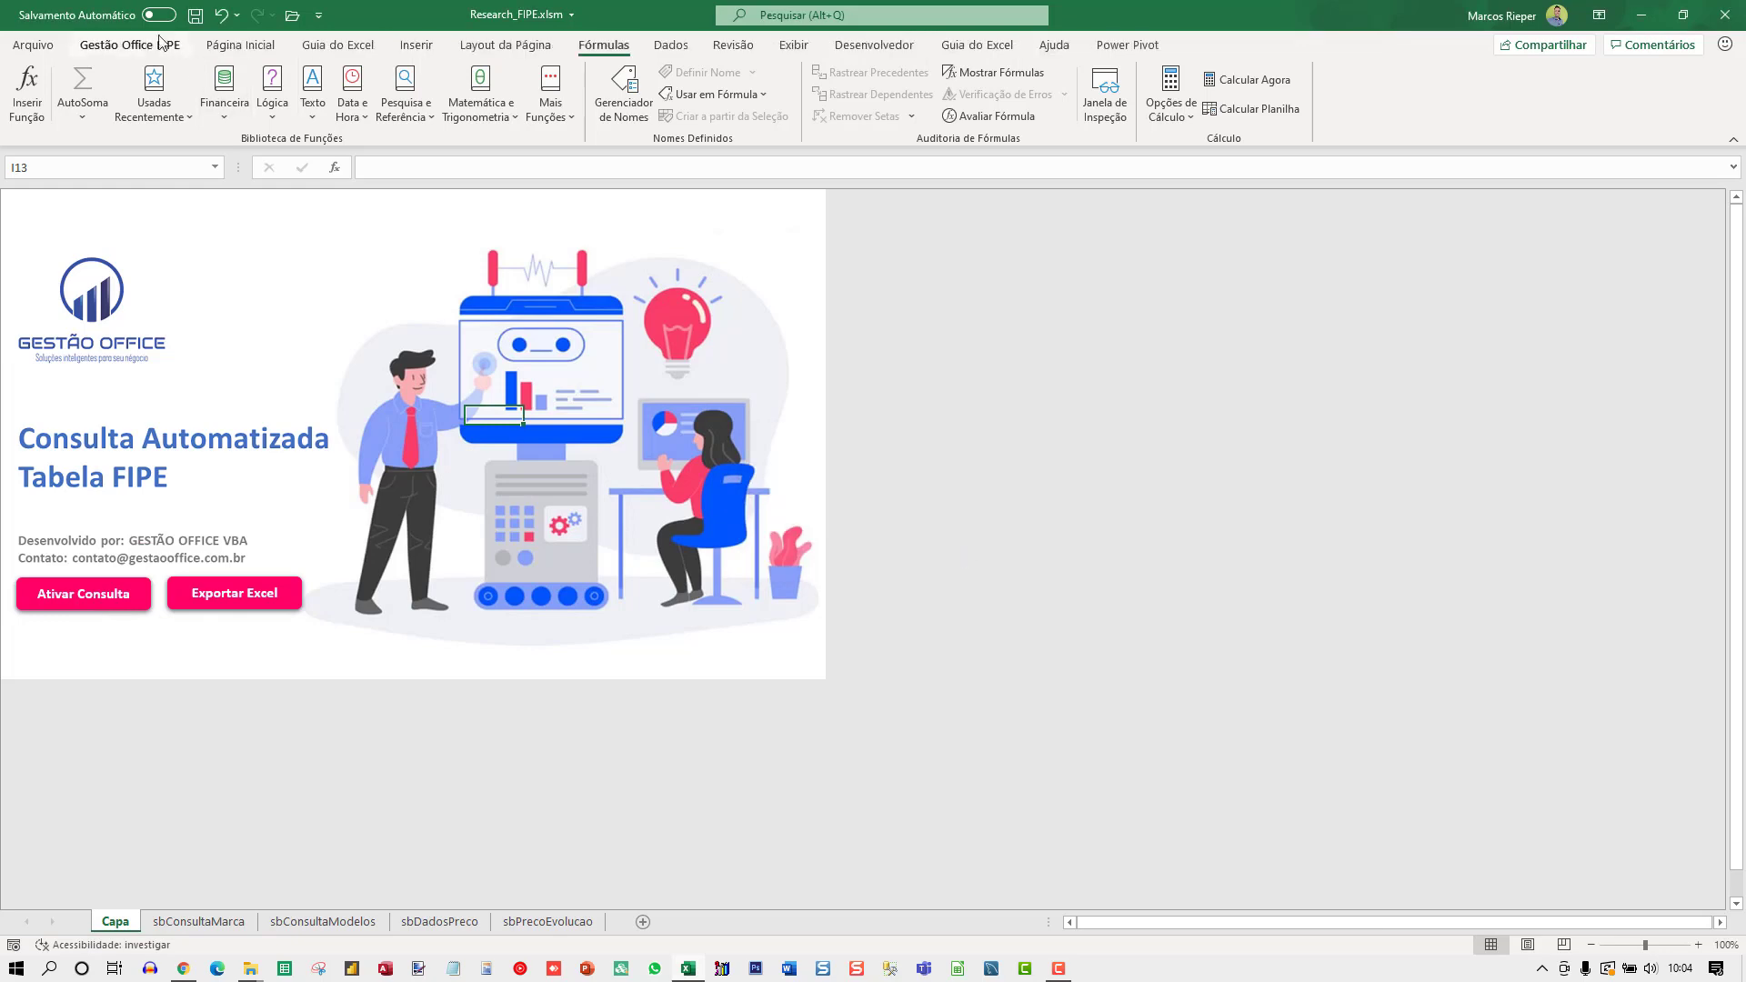
pyautogui.click(143, 48)
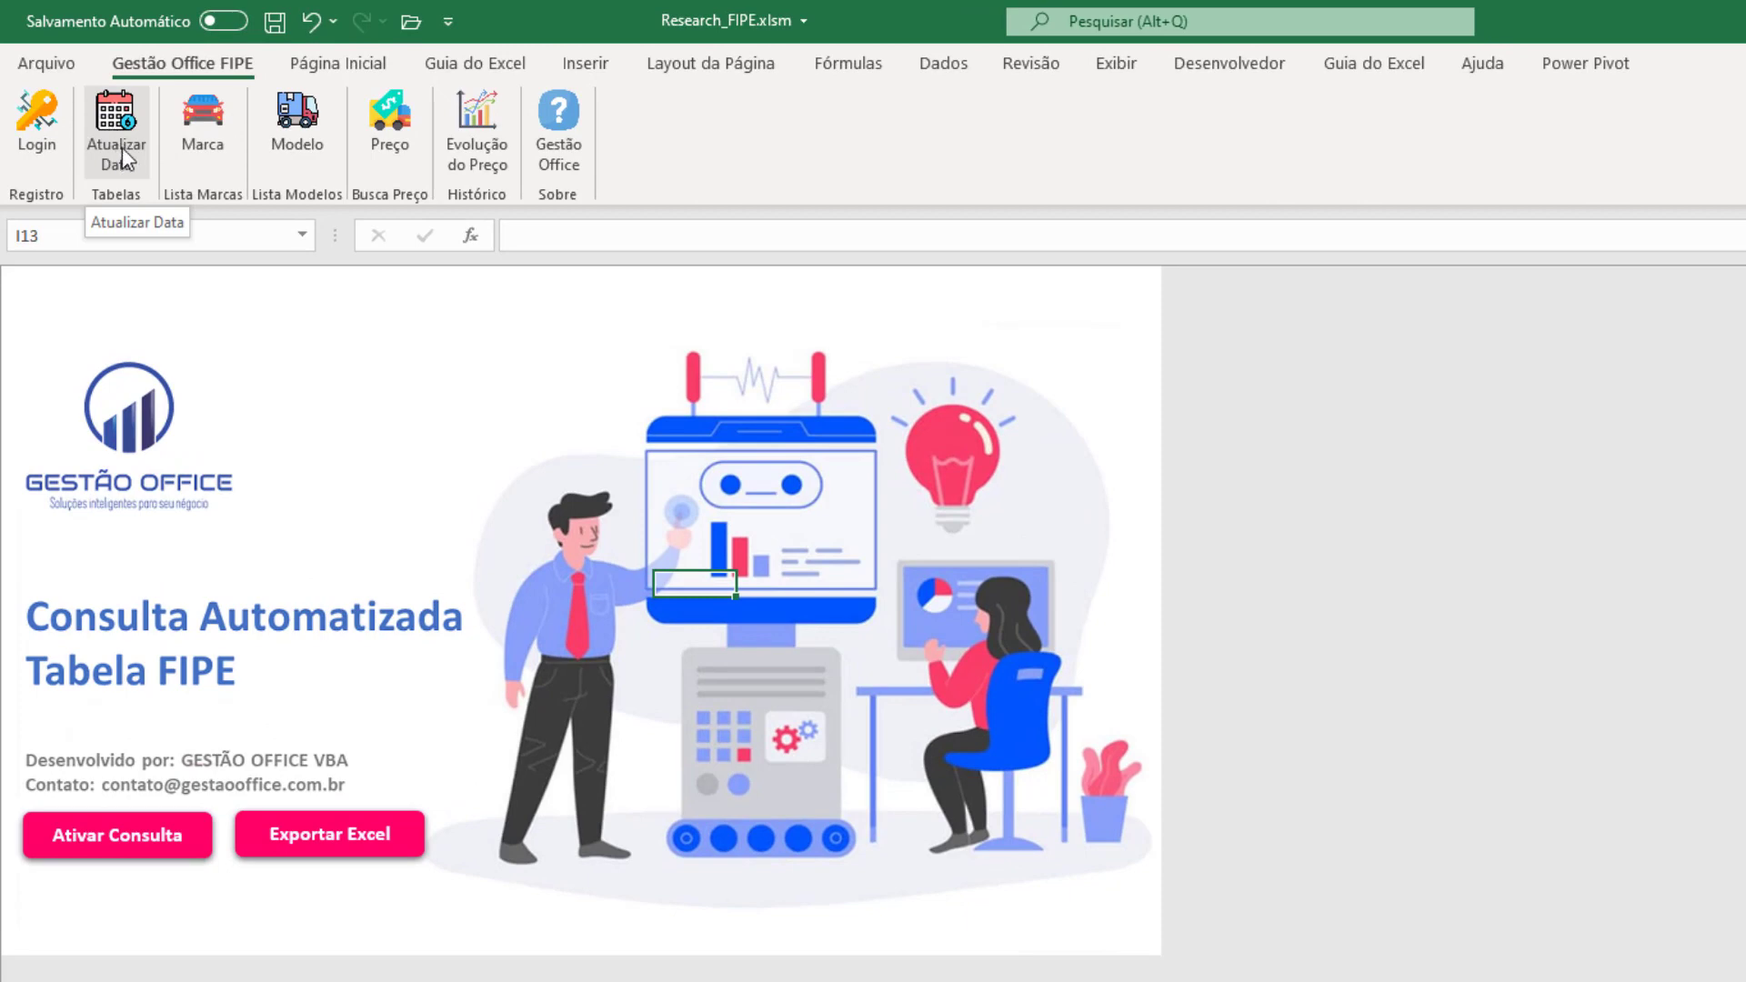
pyautogui.click(121, 146)
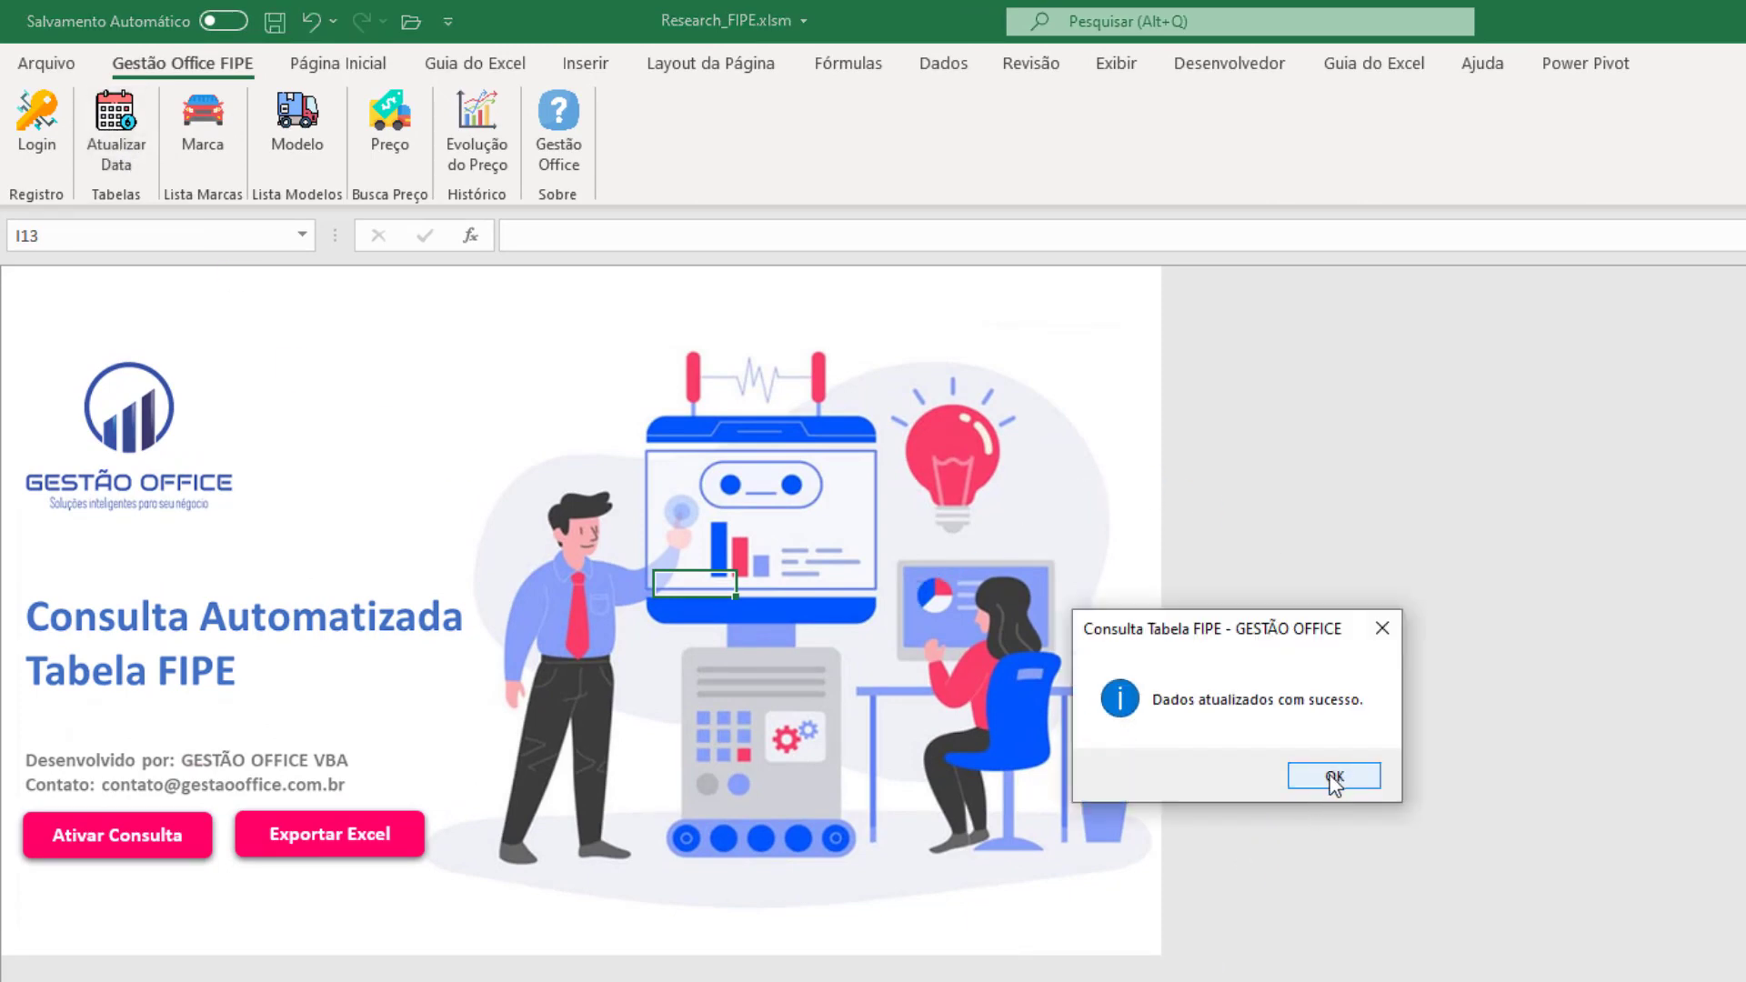
pyautogui.click(1334, 778)
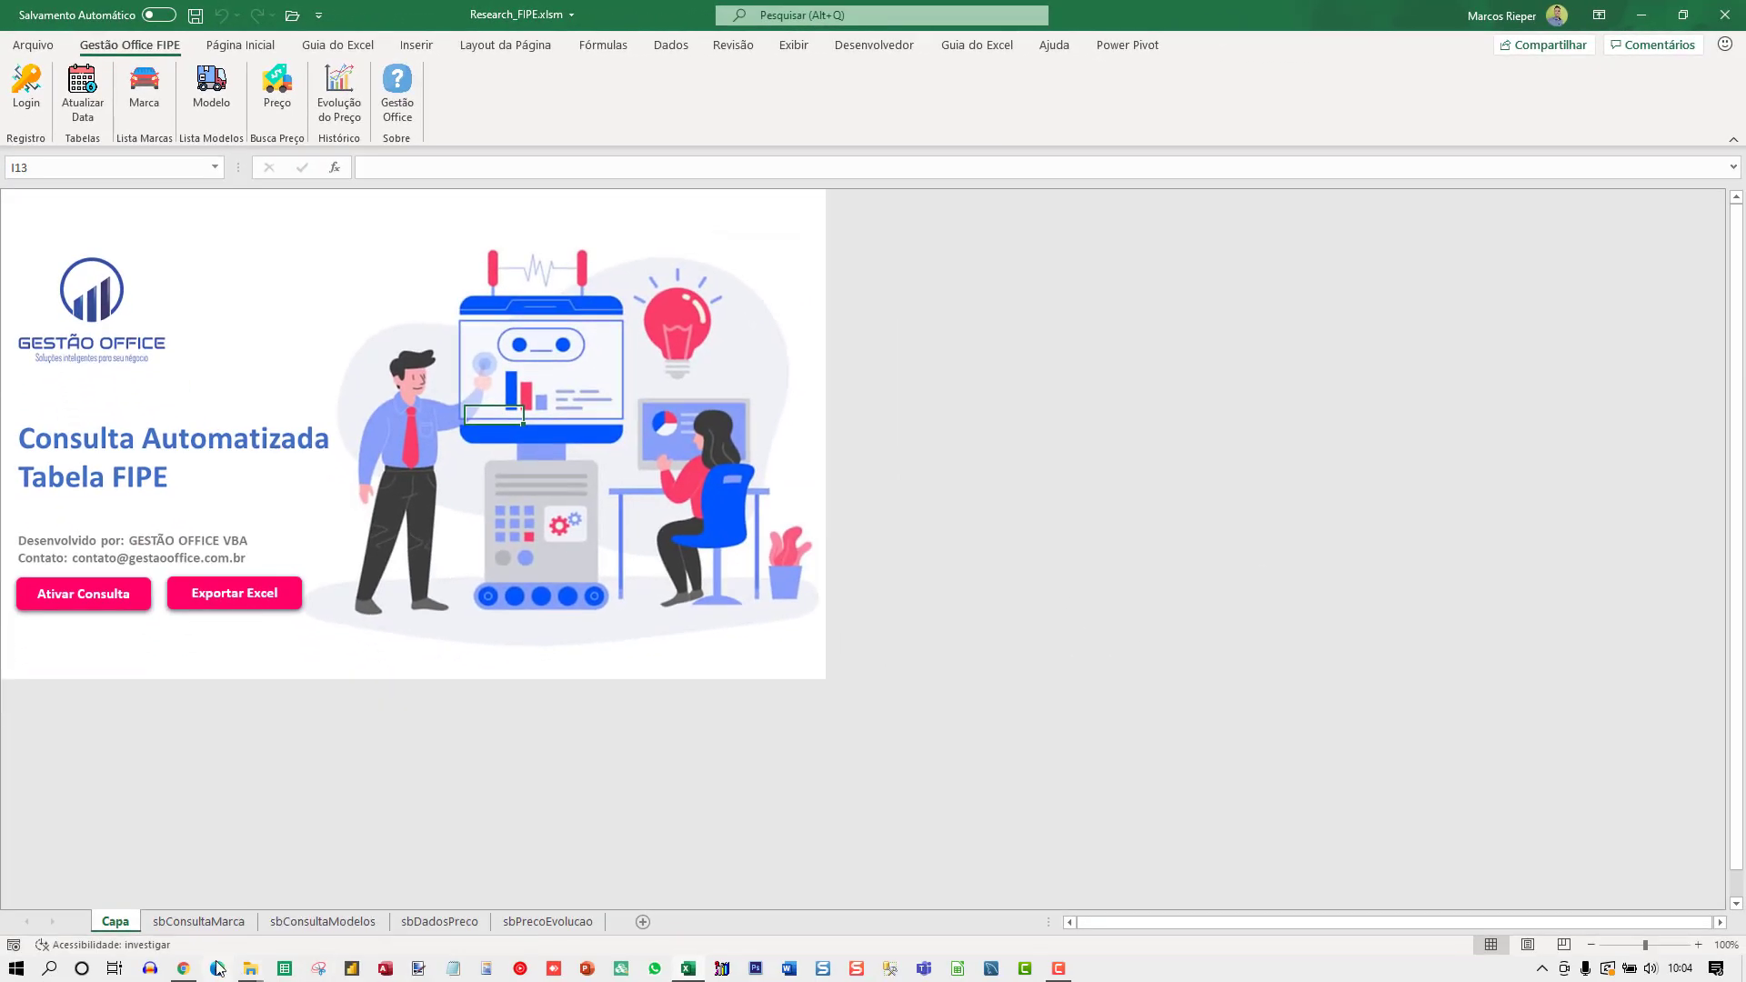
pyautogui.click(179, 922)
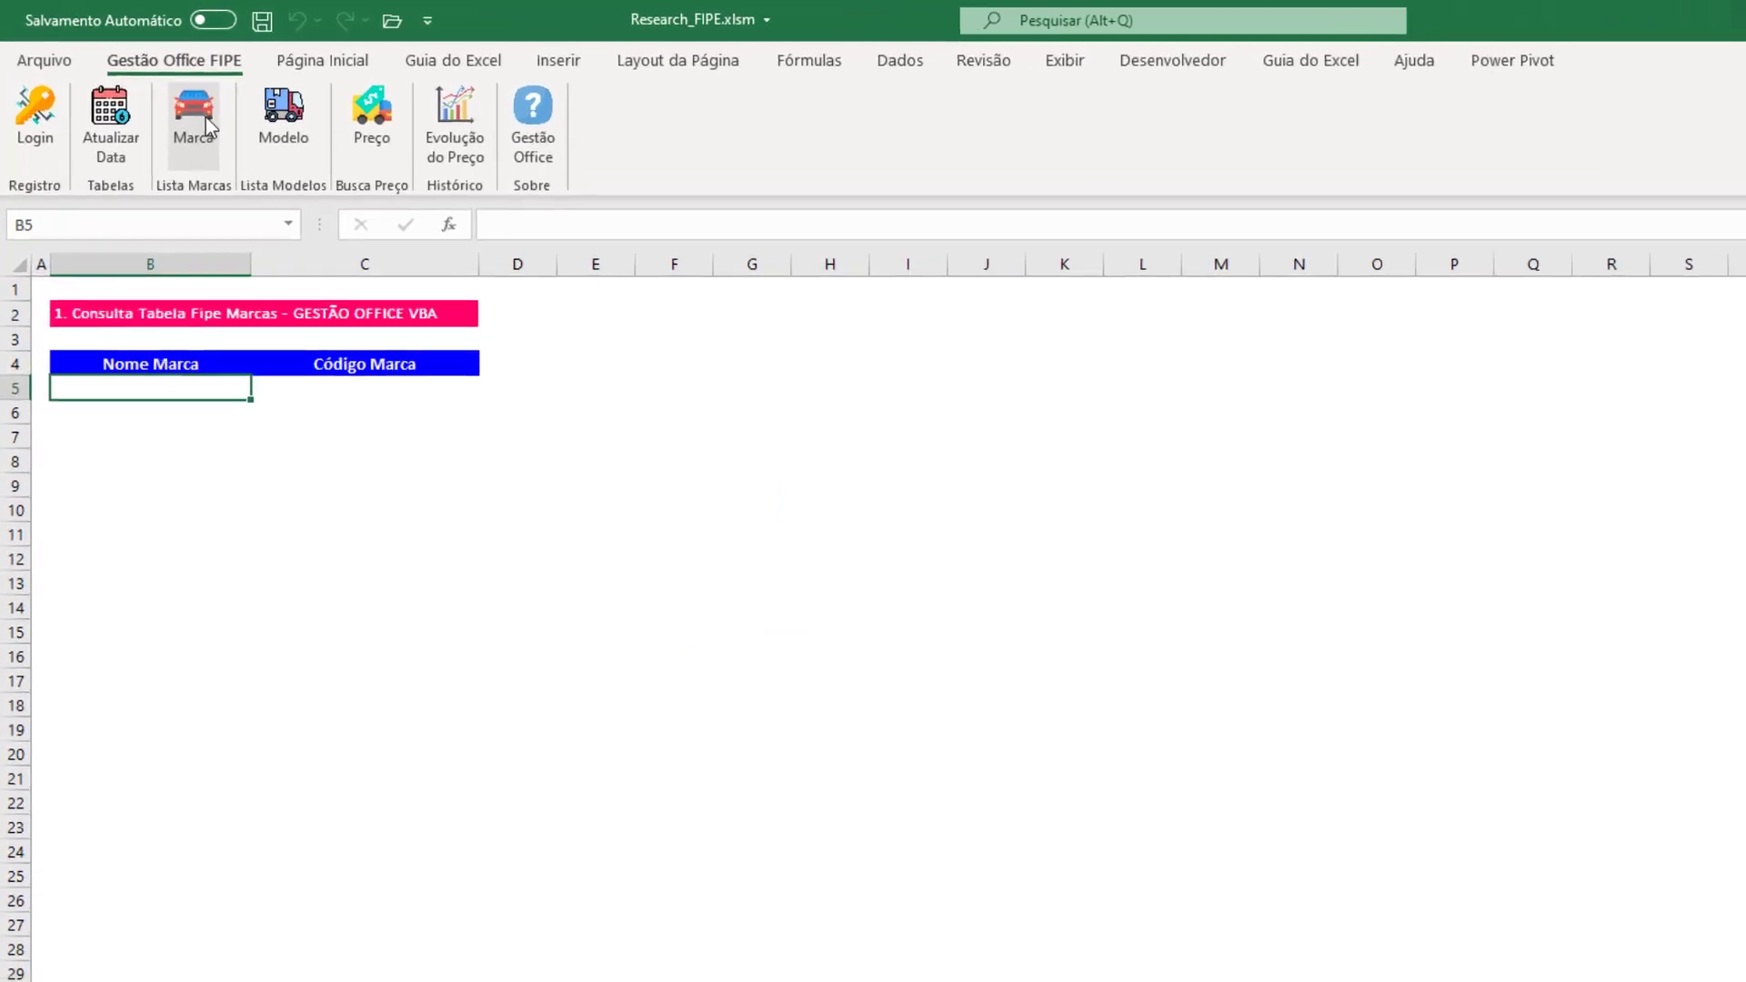
pyautogui.click(205, 118)
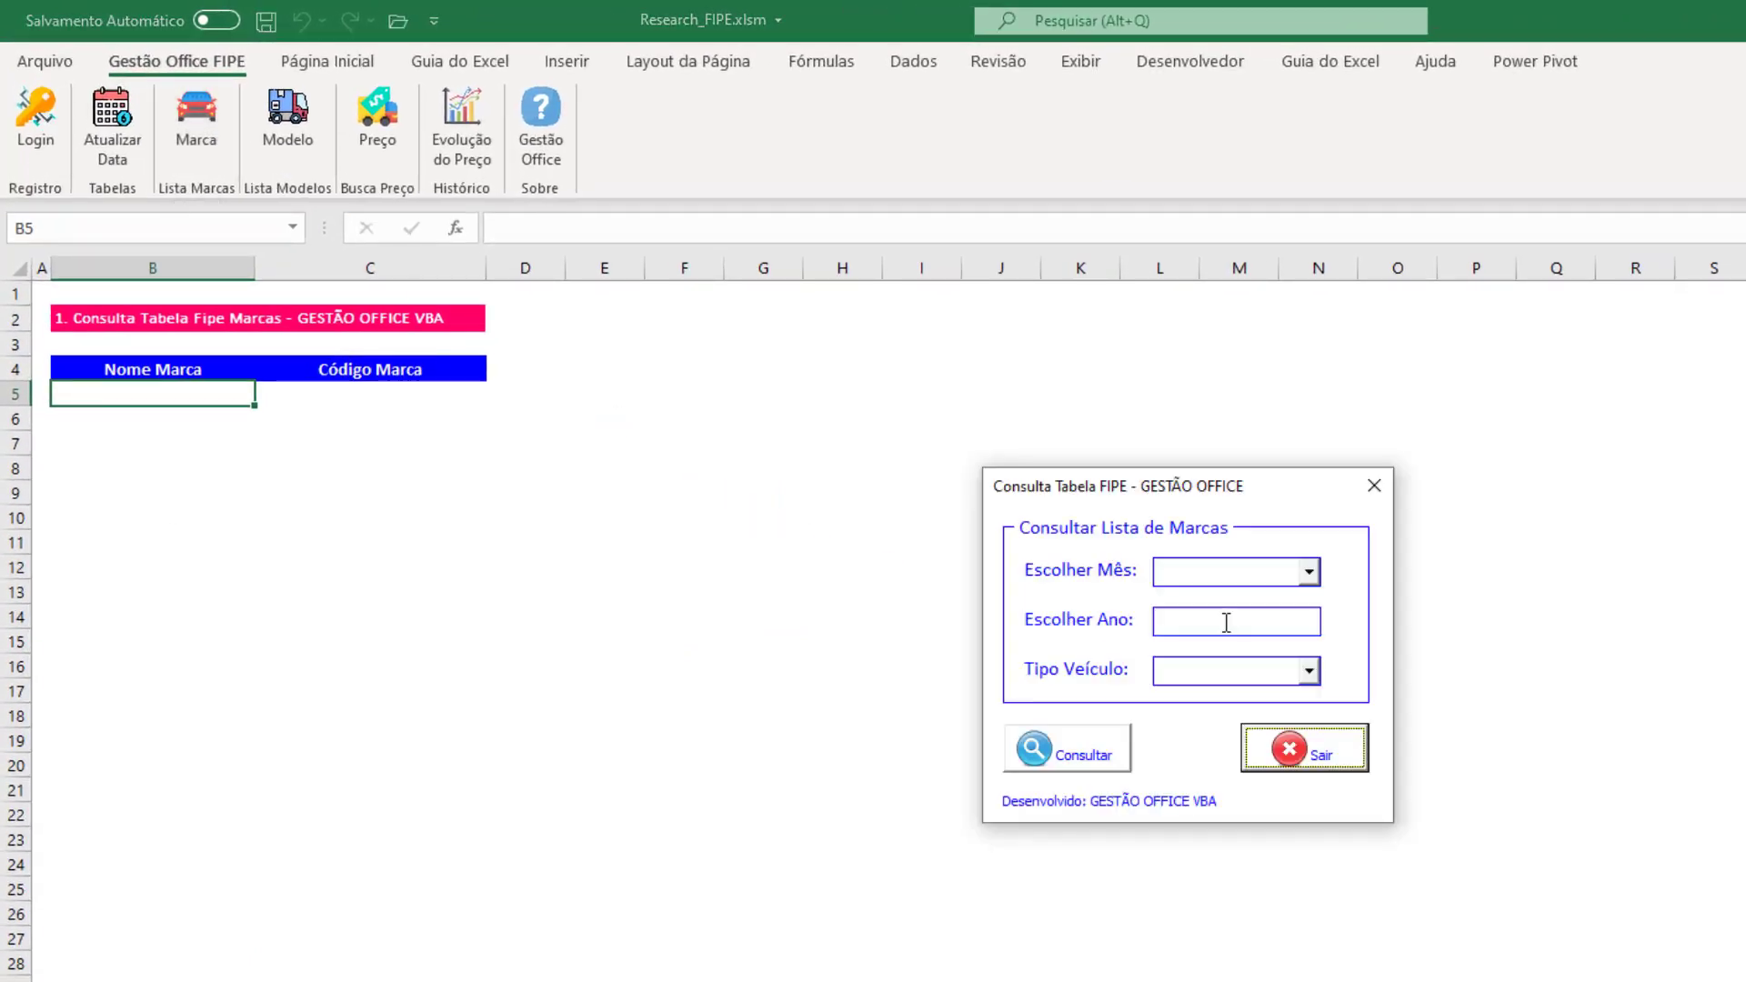
pyautogui.click(1309, 573)
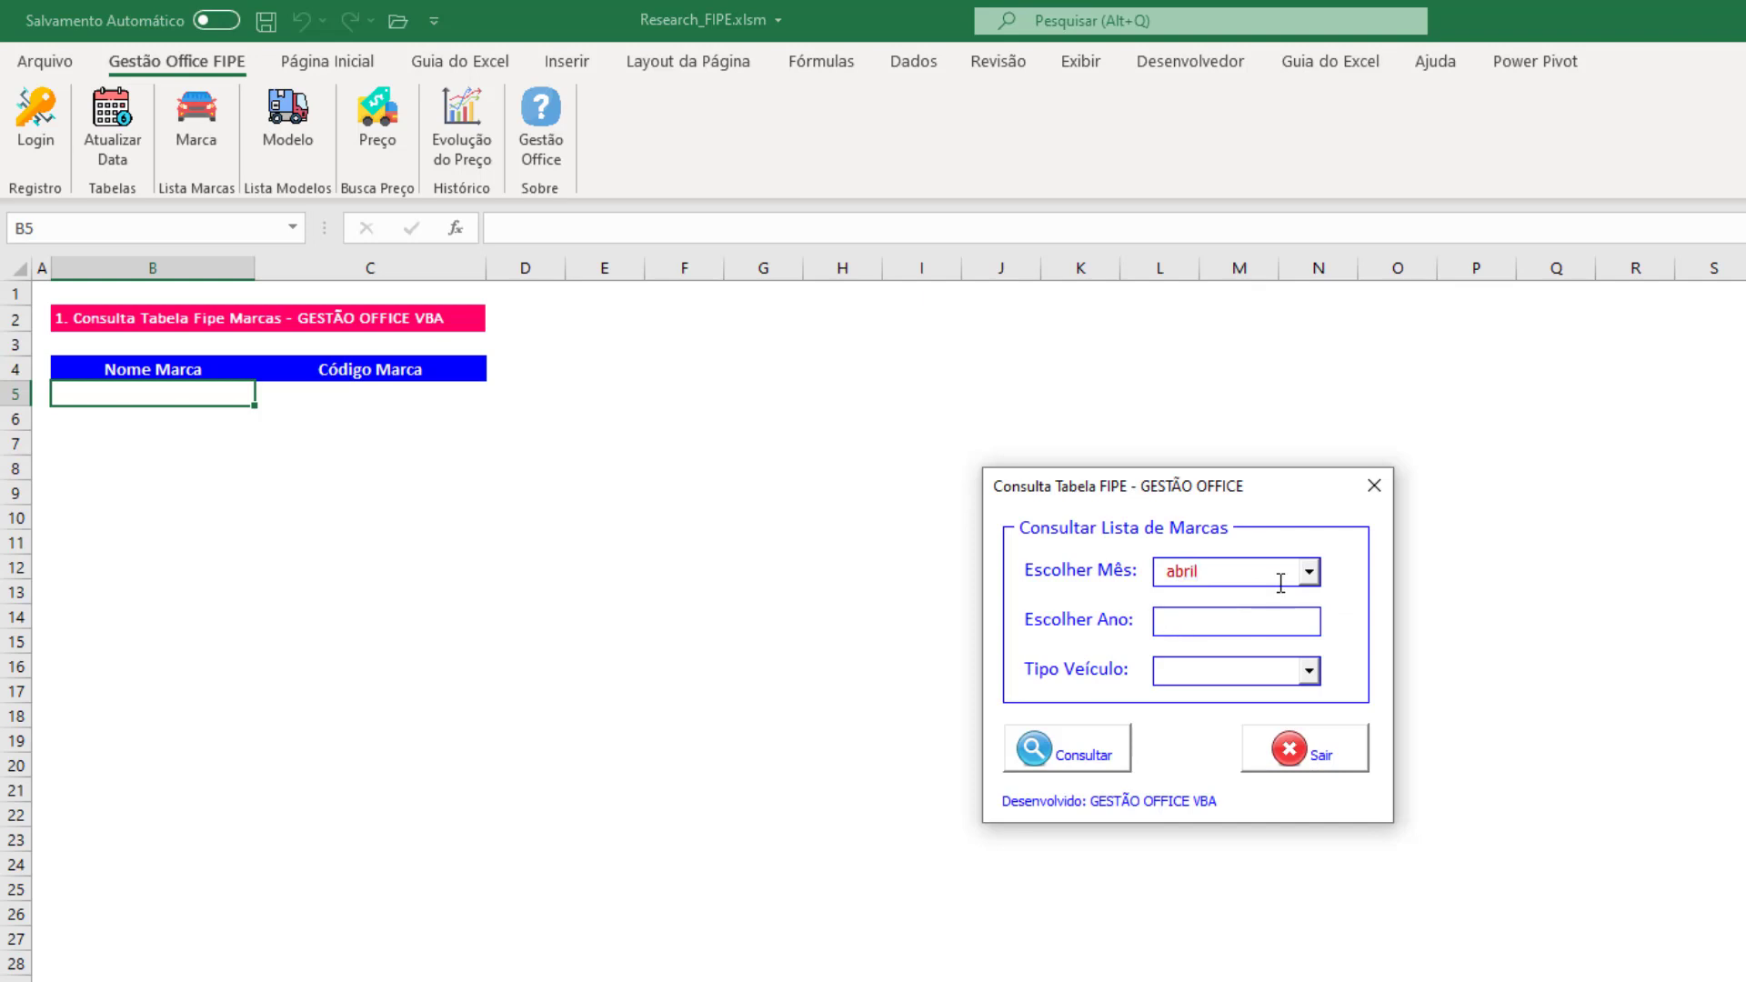
pyautogui.click(1310, 673)
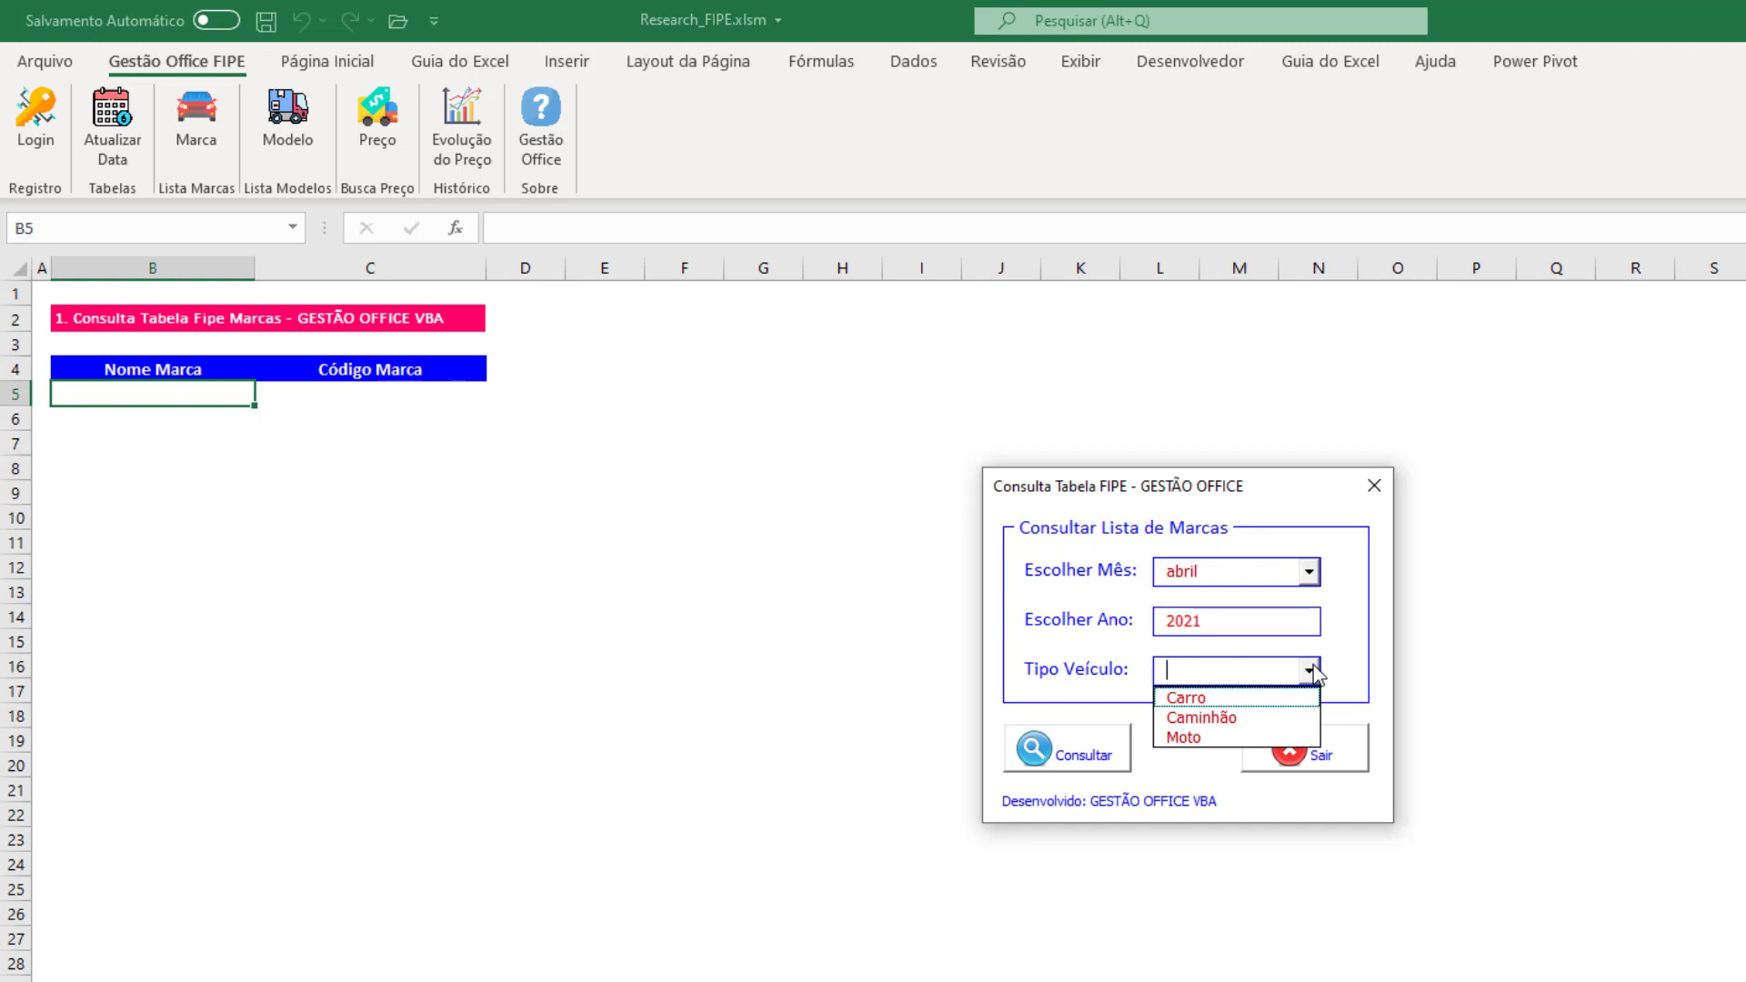
pyautogui.click(1196, 705)
pyautogui.click(1066, 753)
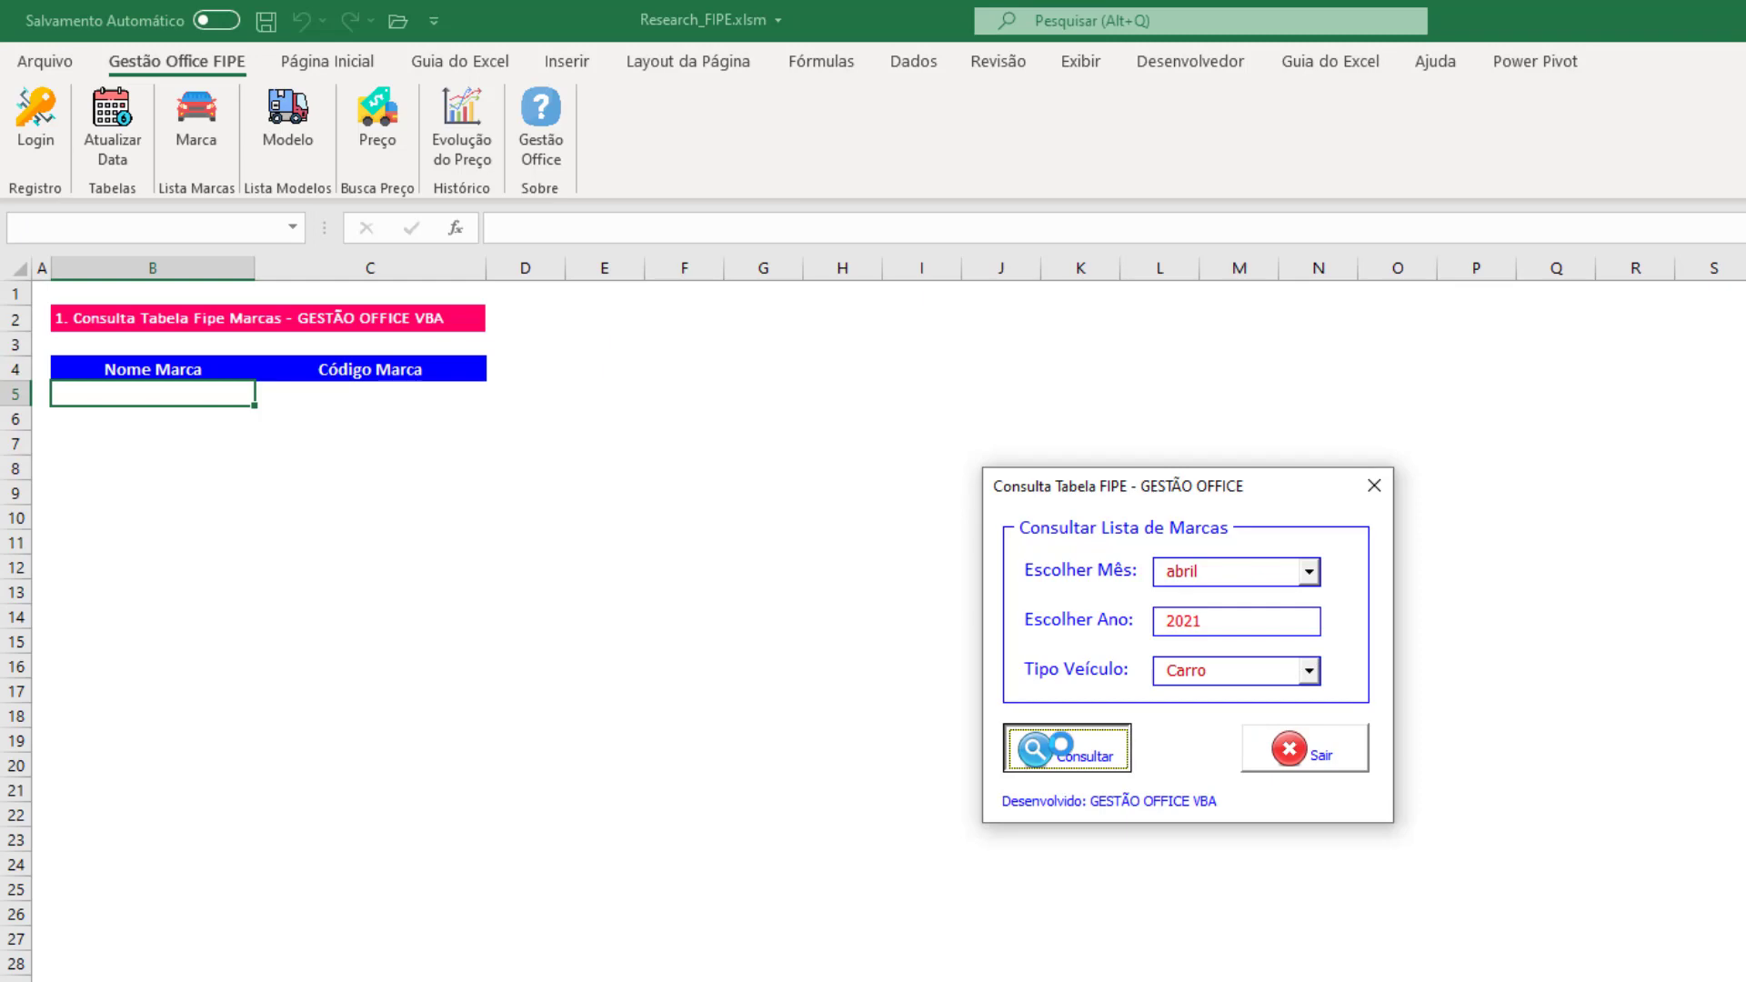
pyautogui.click(1291, 748)
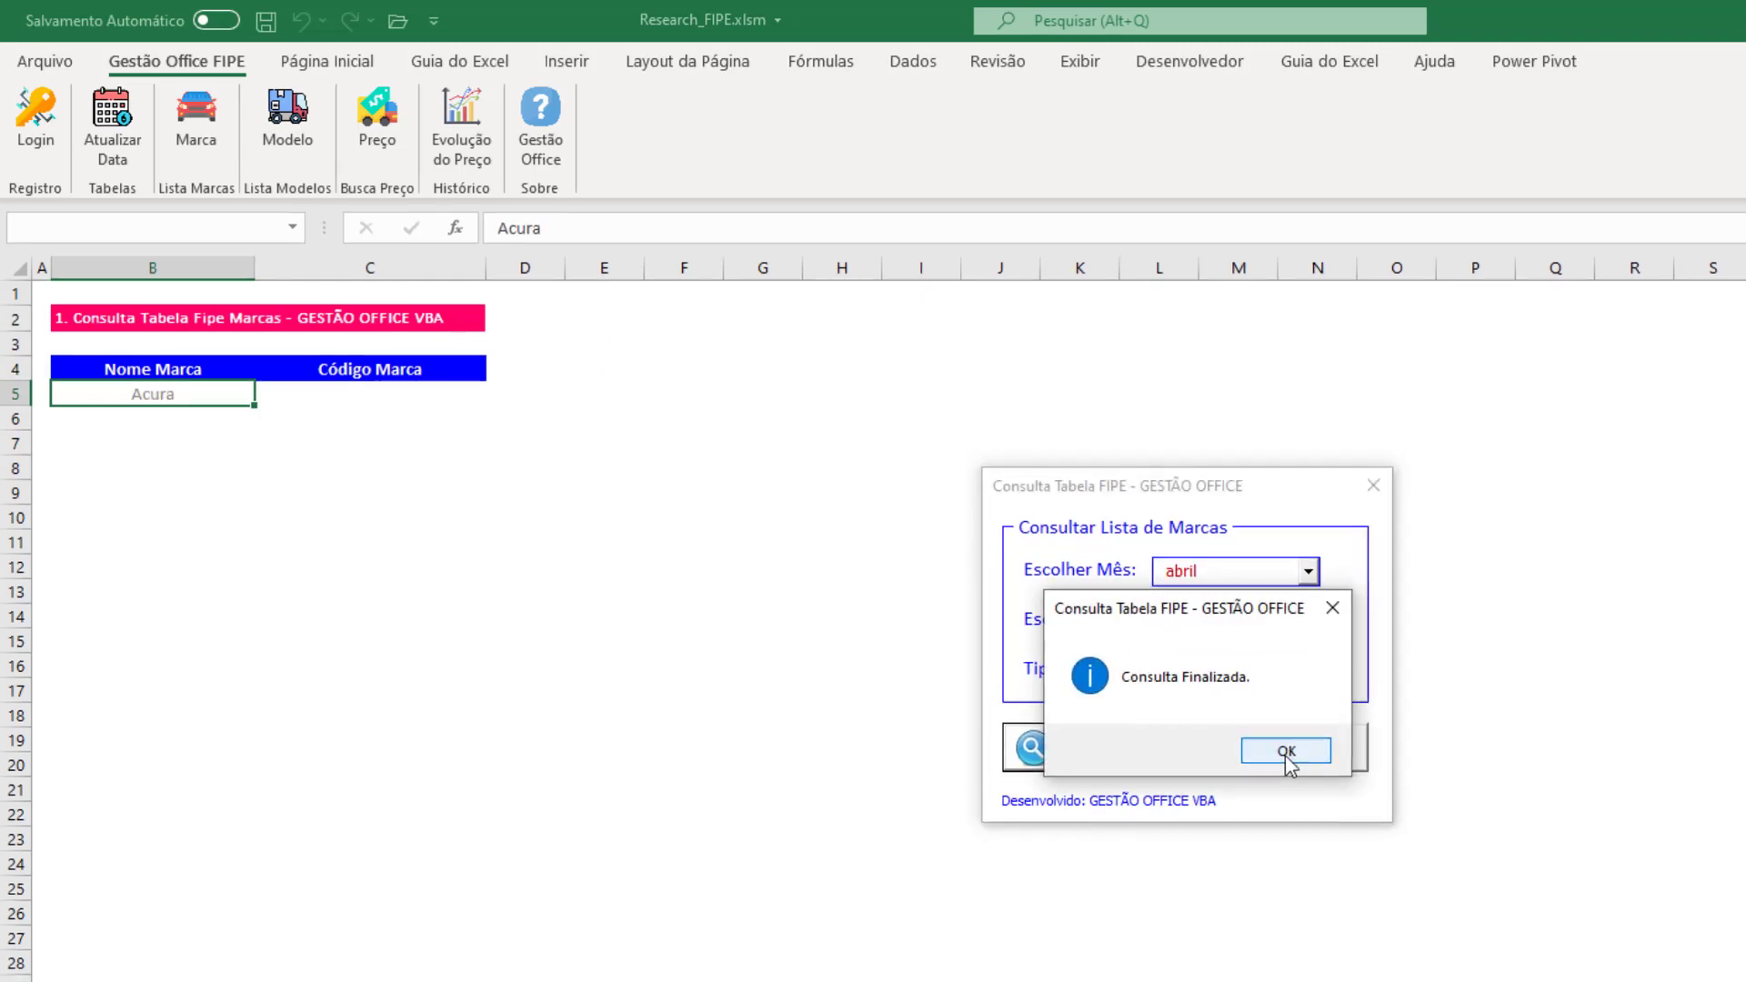
pyautogui.click(955, 548)
pyautogui.scroll(-3, 358, 431)
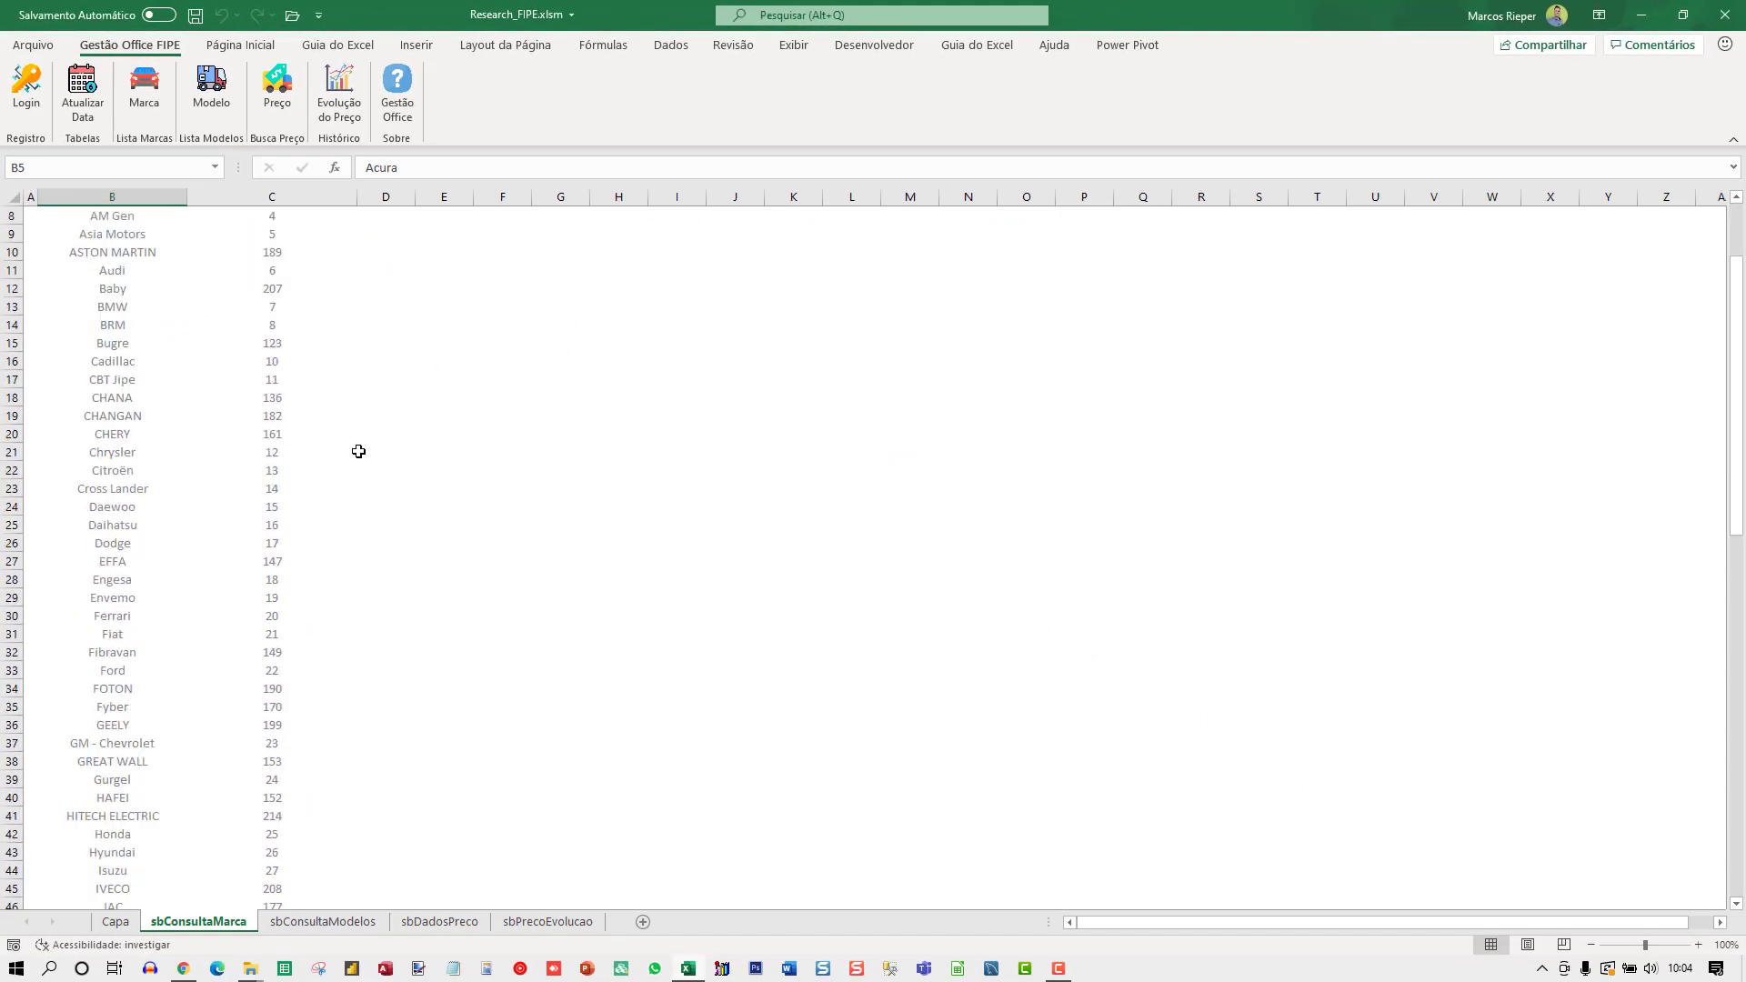
pyautogui.scroll(-9, 358, 452)
pyautogui.scroll(-10, 331, 530)
pyautogui.click(118, 762)
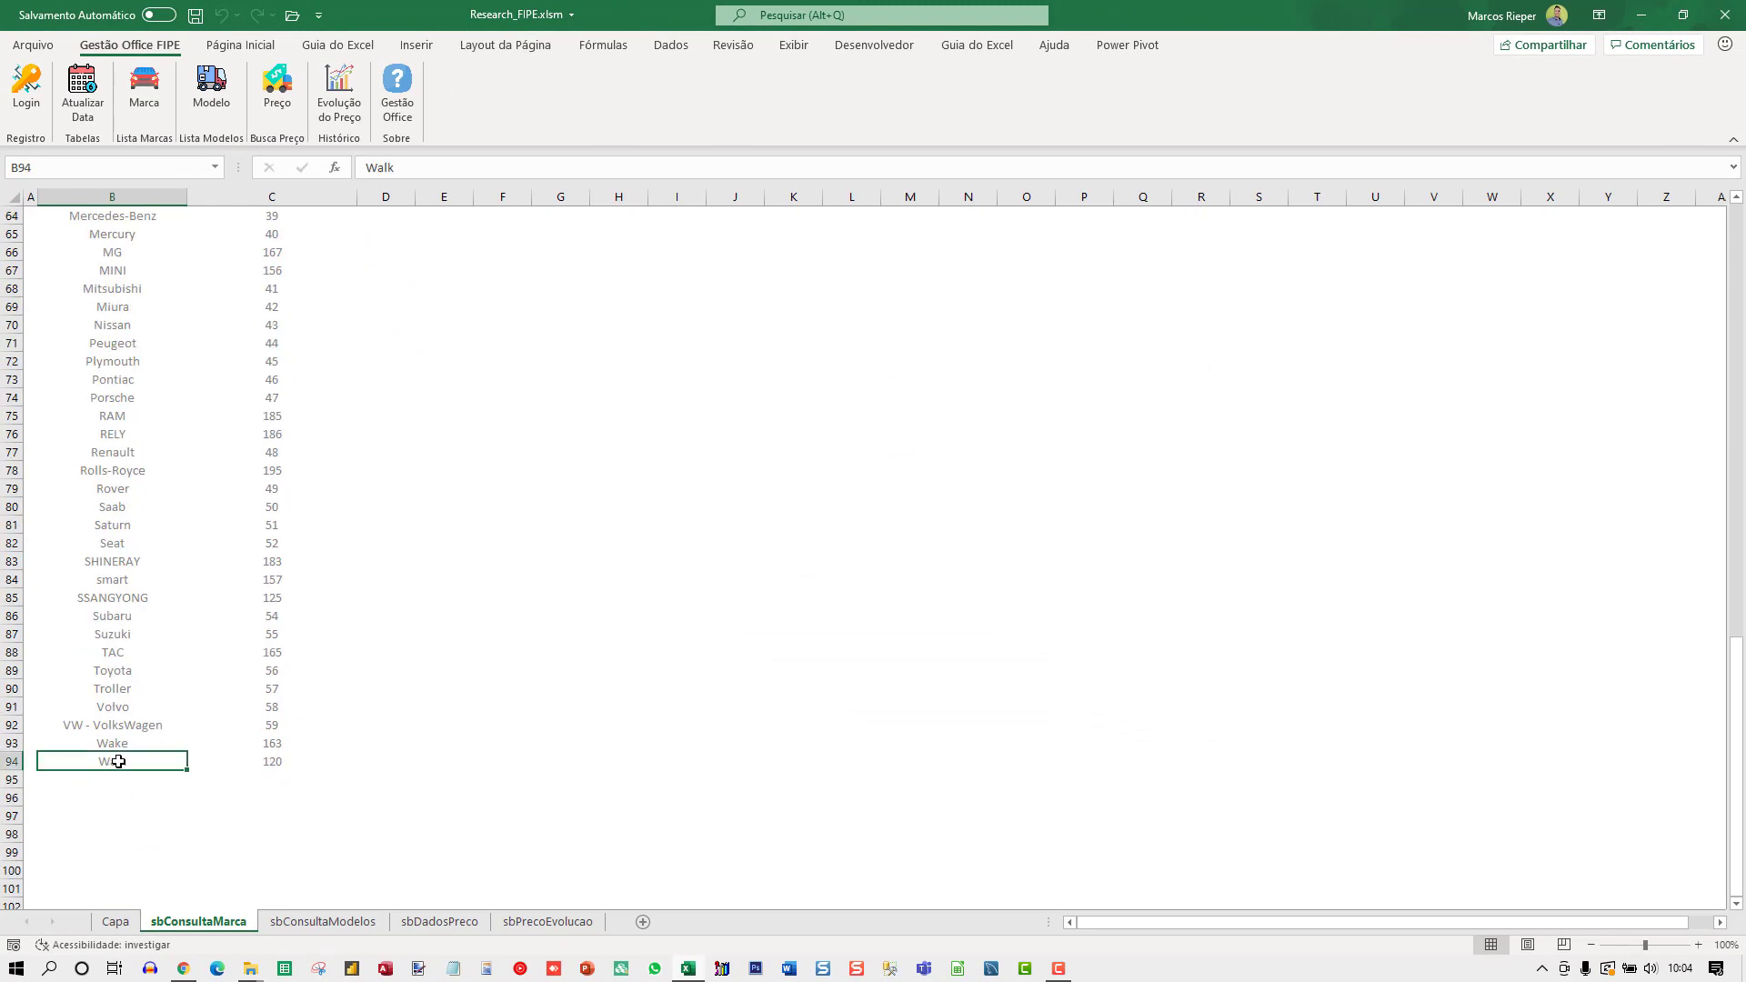
pyautogui.hotkey('ctrl', 'shift', 'Up')
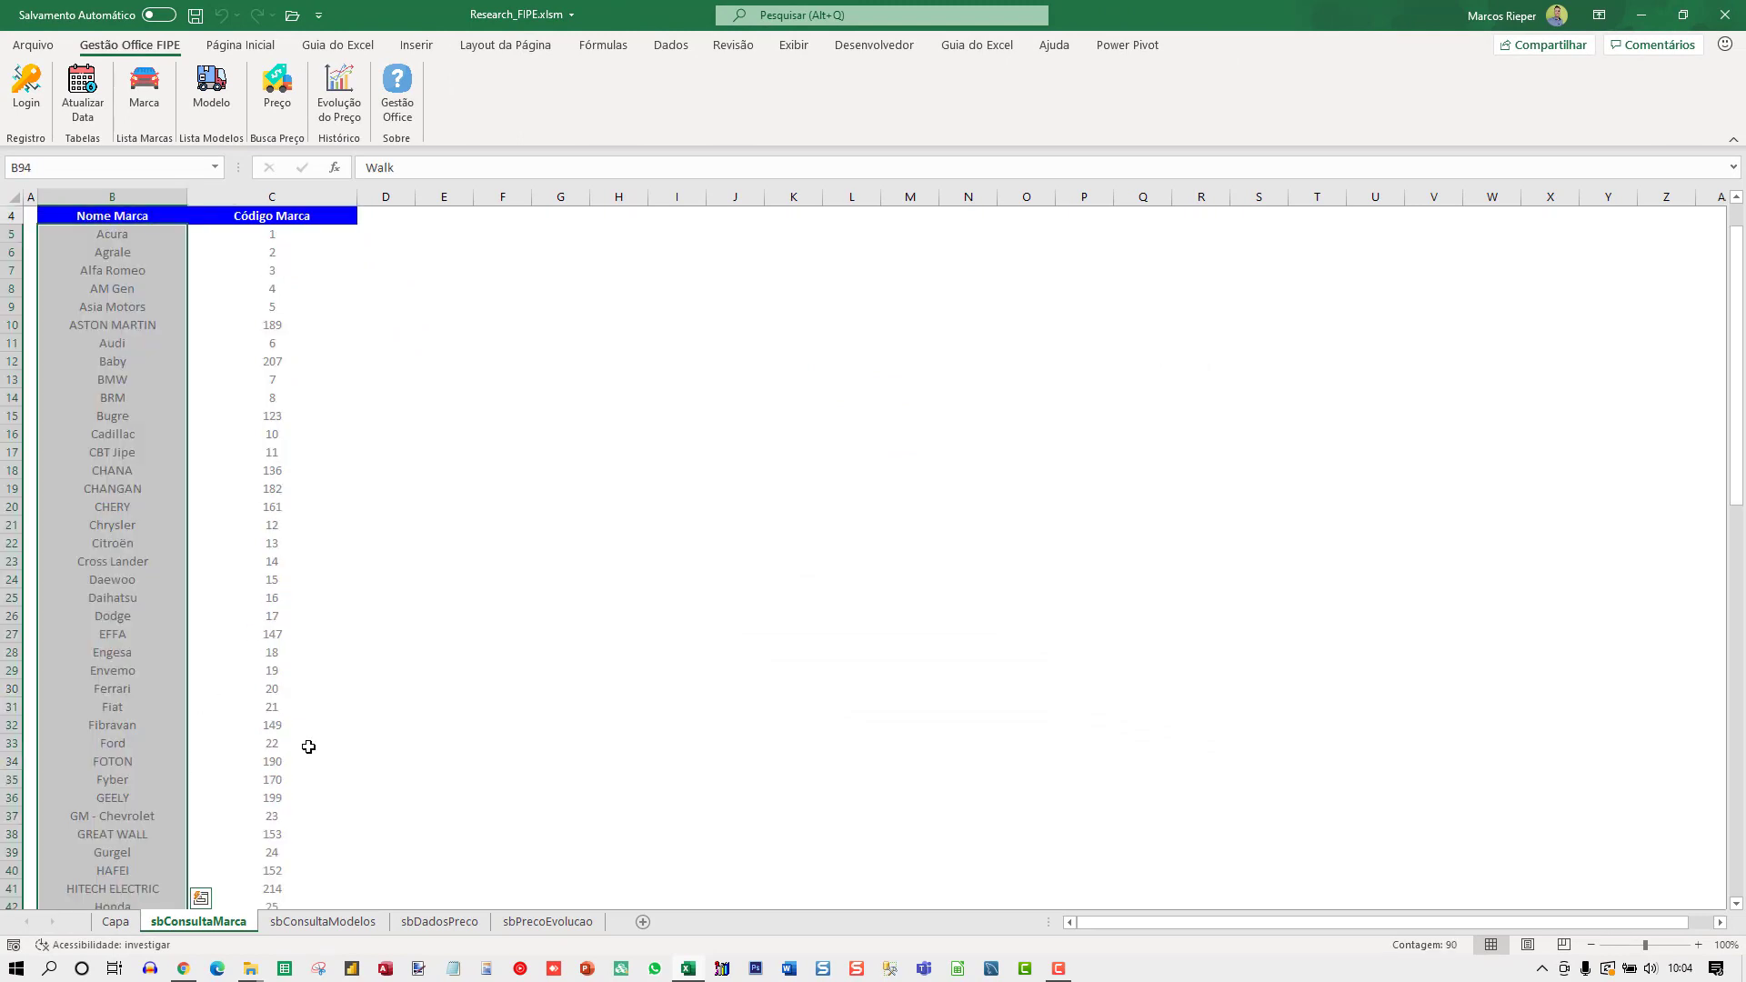
pyautogui.scroll(-1, 304, 756)
pyautogui.scroll(2, 311, 747)
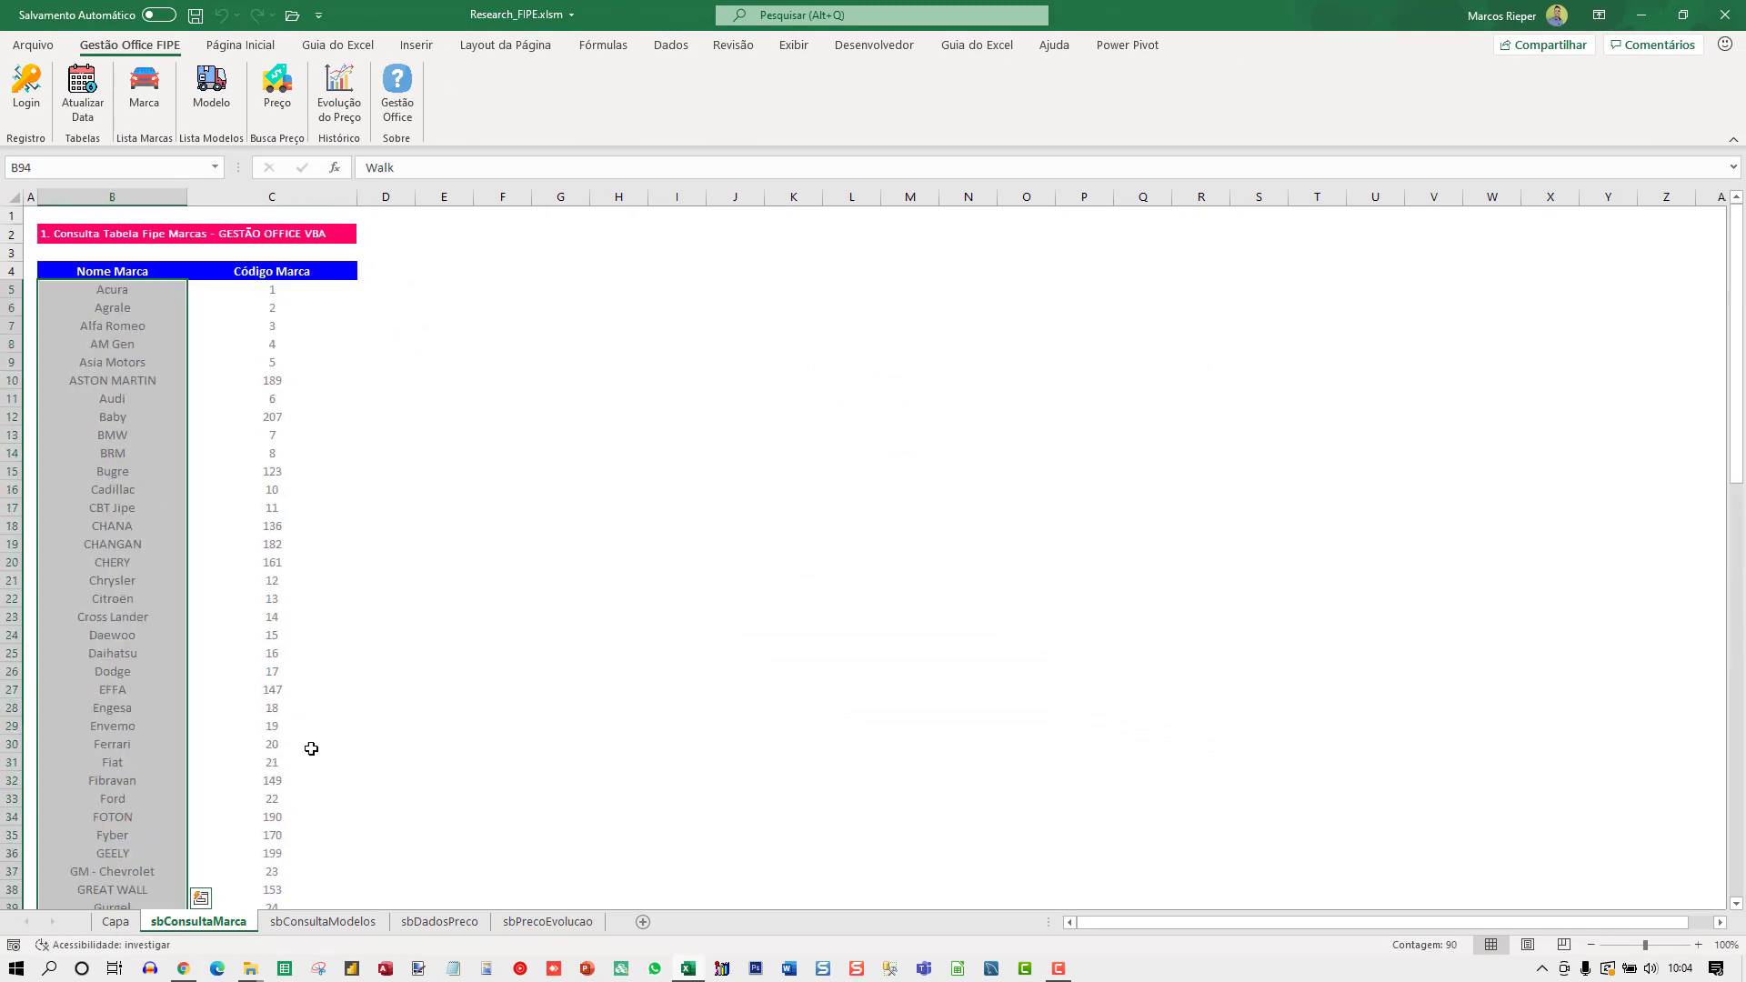
pyautogui.click(251, 297)
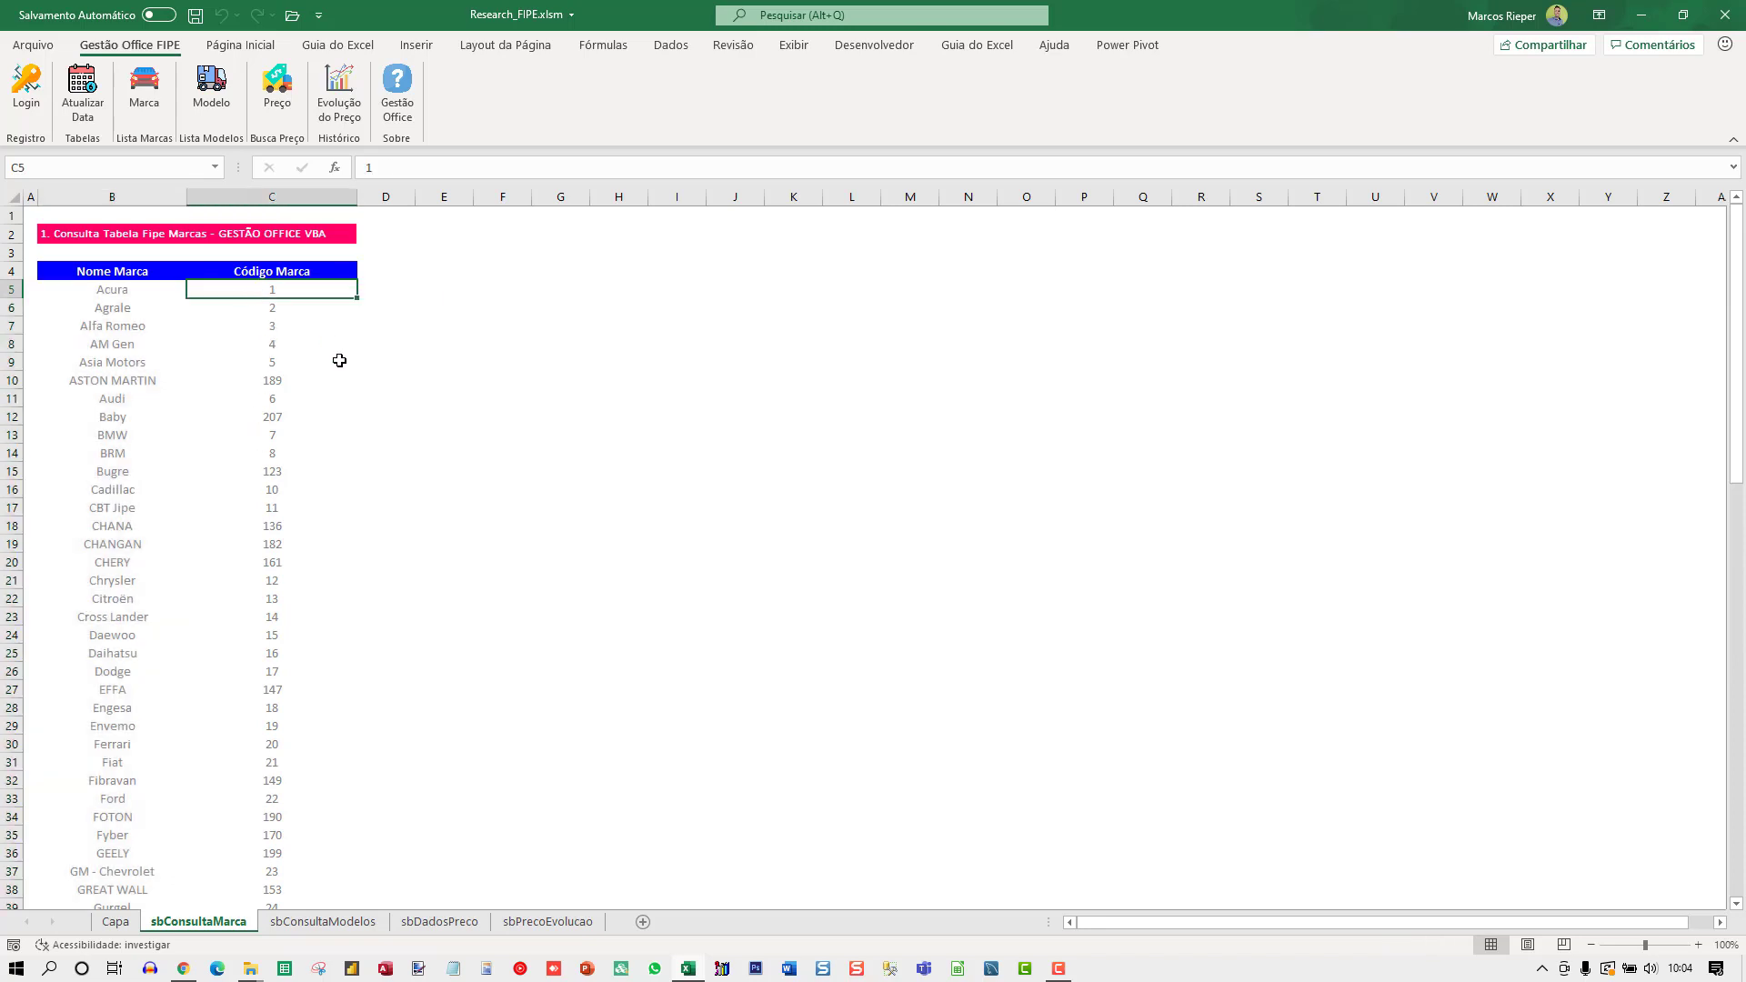
# Step: Run the Modelo lookup for brand VW - VolksWagen to list its models and codes
pyautogui.click(209, 98)
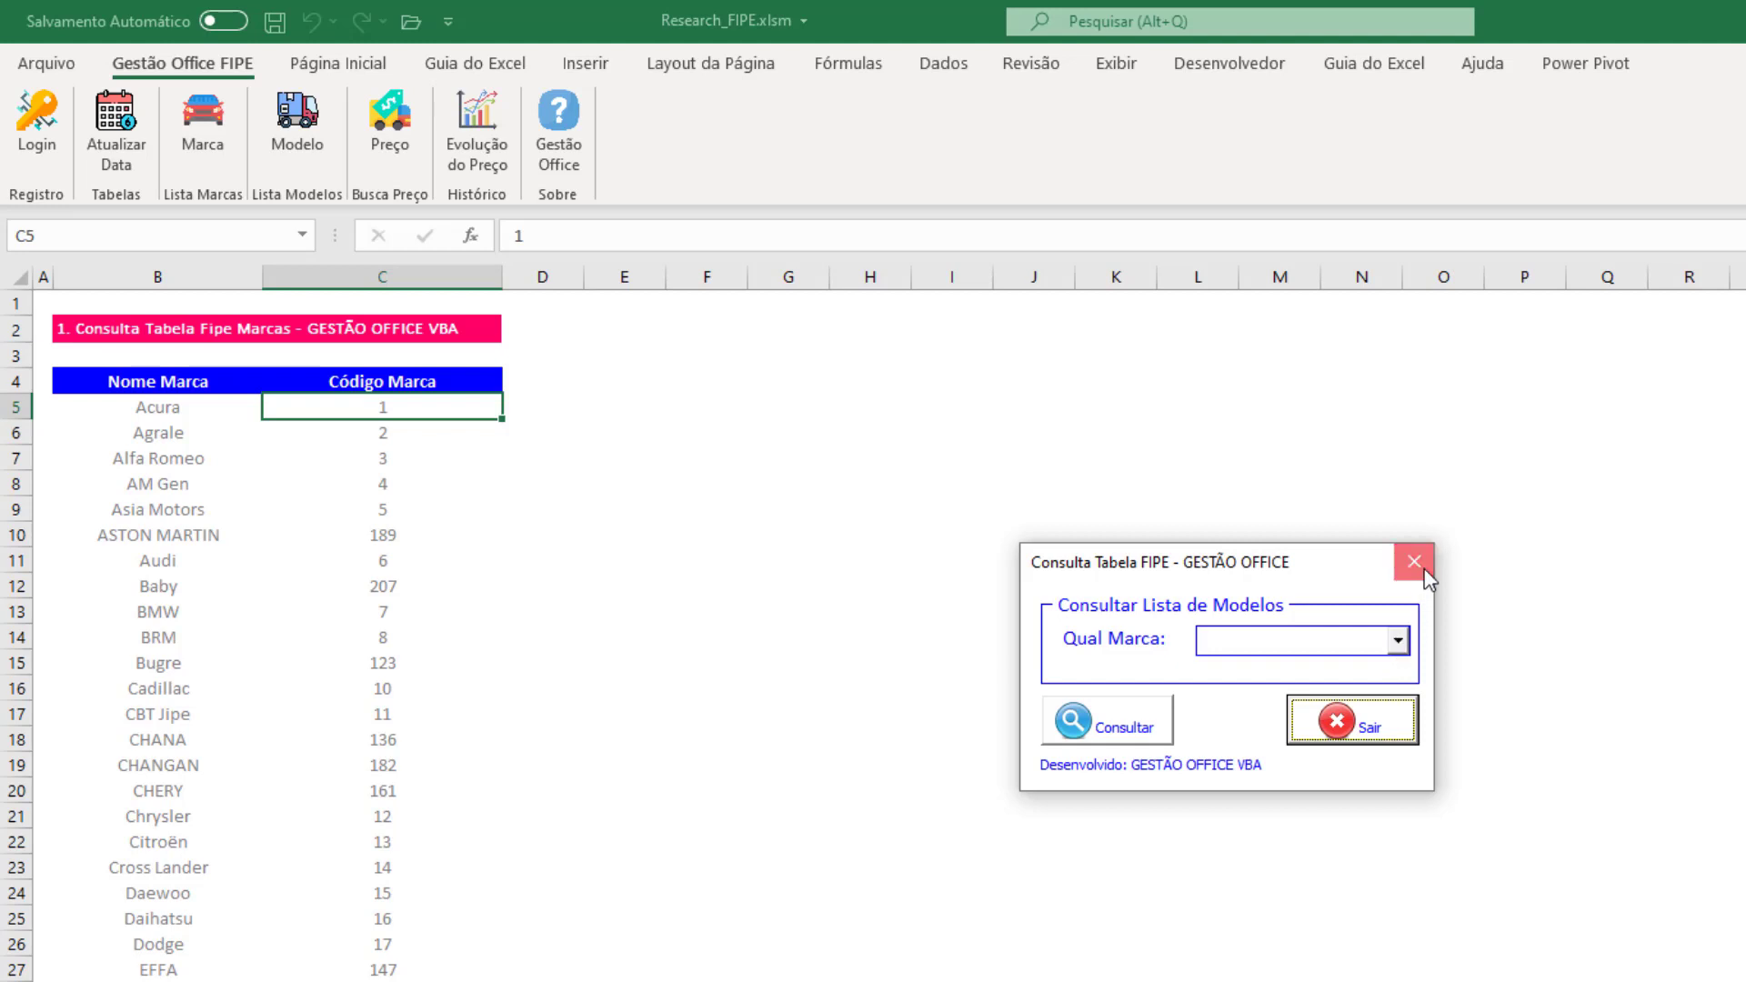
pyautogui.click(1414, 561)
pyautogui.click(1325, 776)
pyautogui.click(1394, 716)
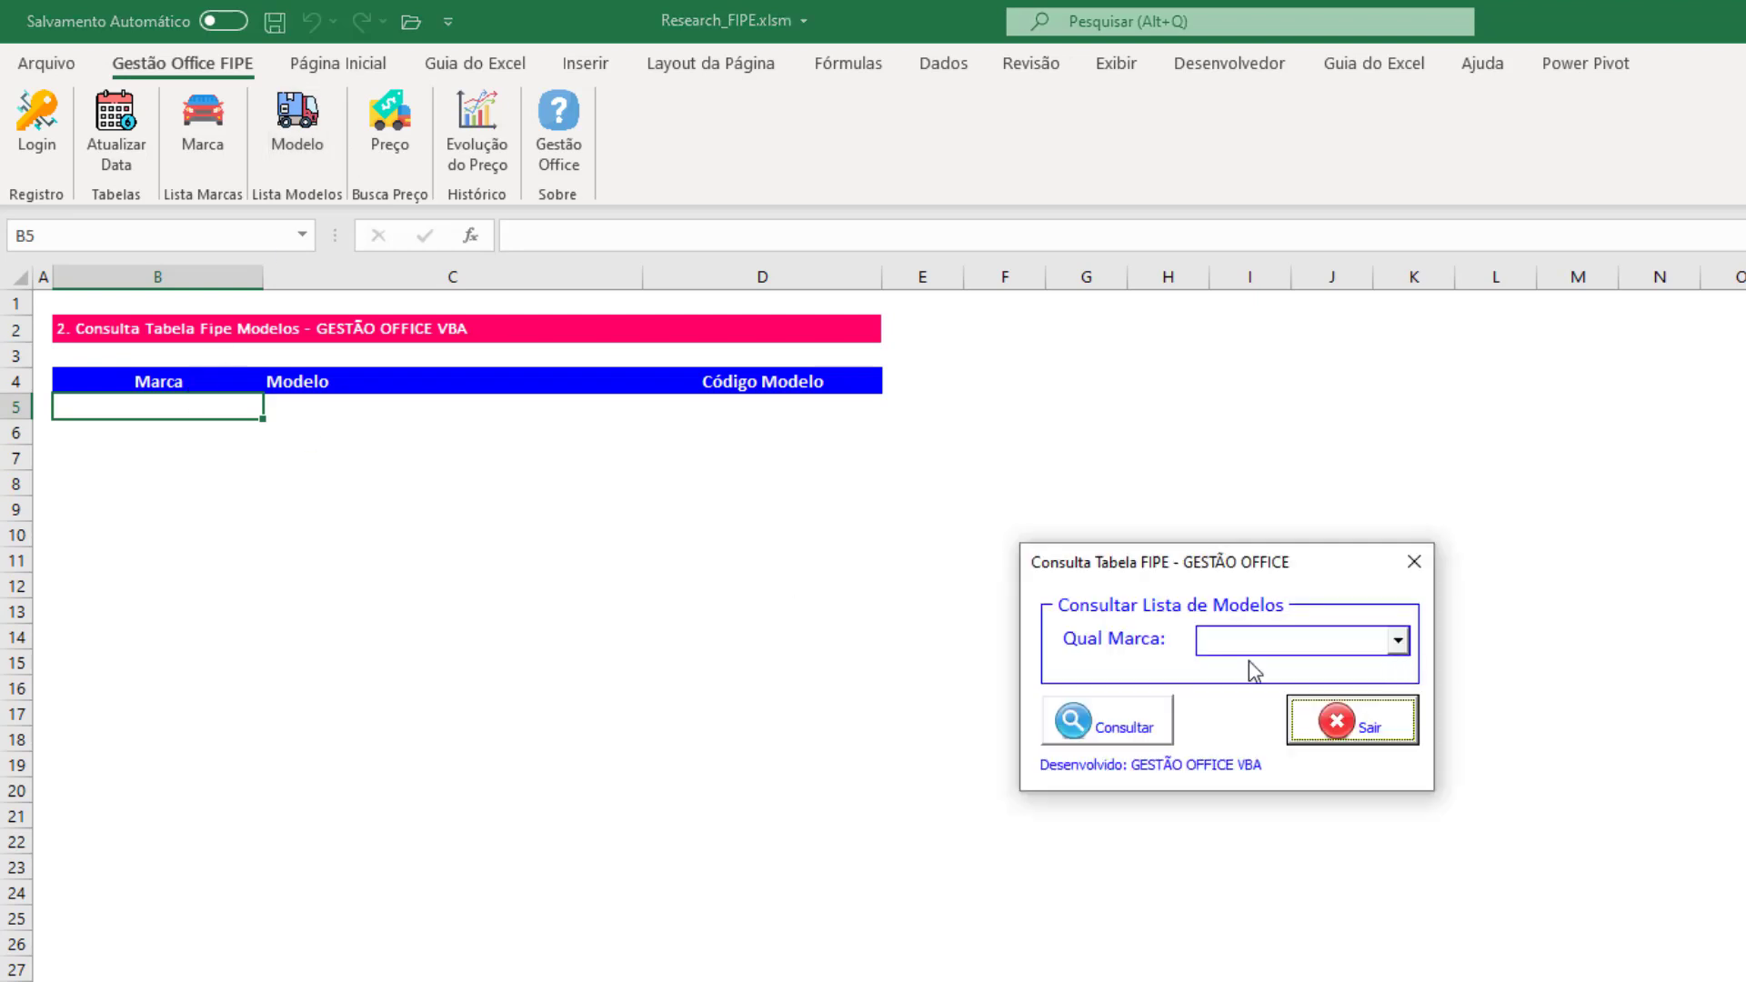
pyautogui.click(1388, 642)
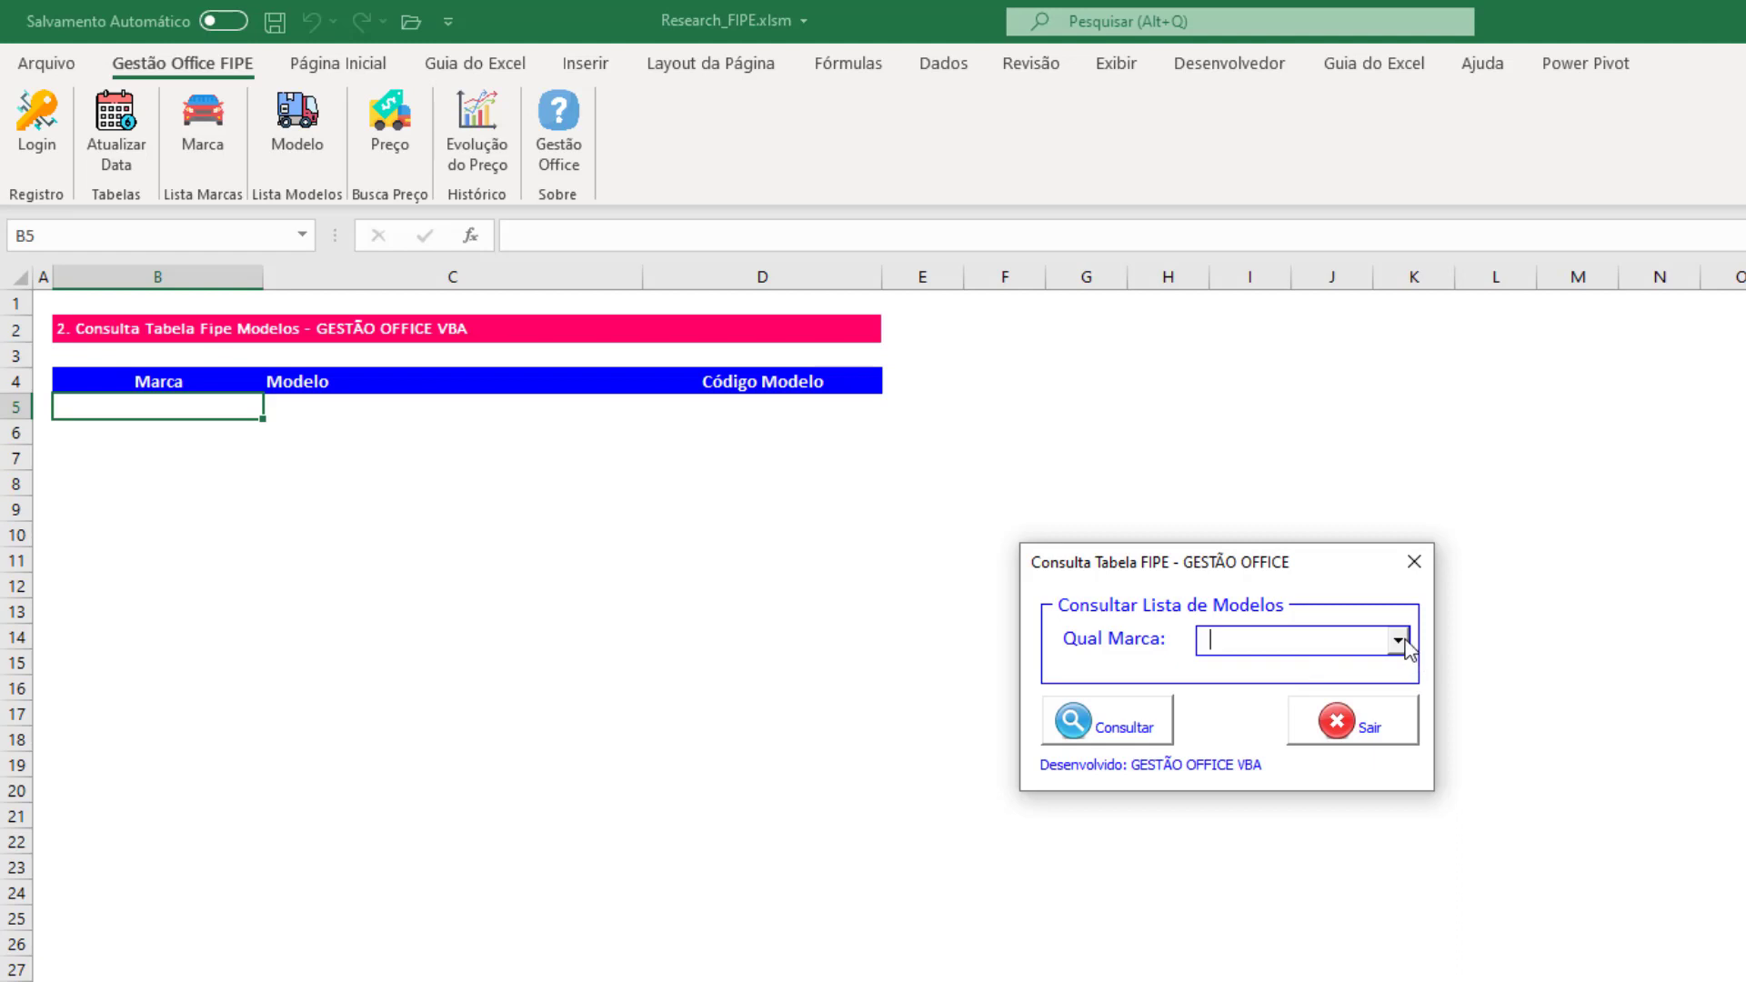
pyautogui.click(1407, 644)
pyautogui.click(1410, 651)
pyautogui.write('VW - VolksWagen')
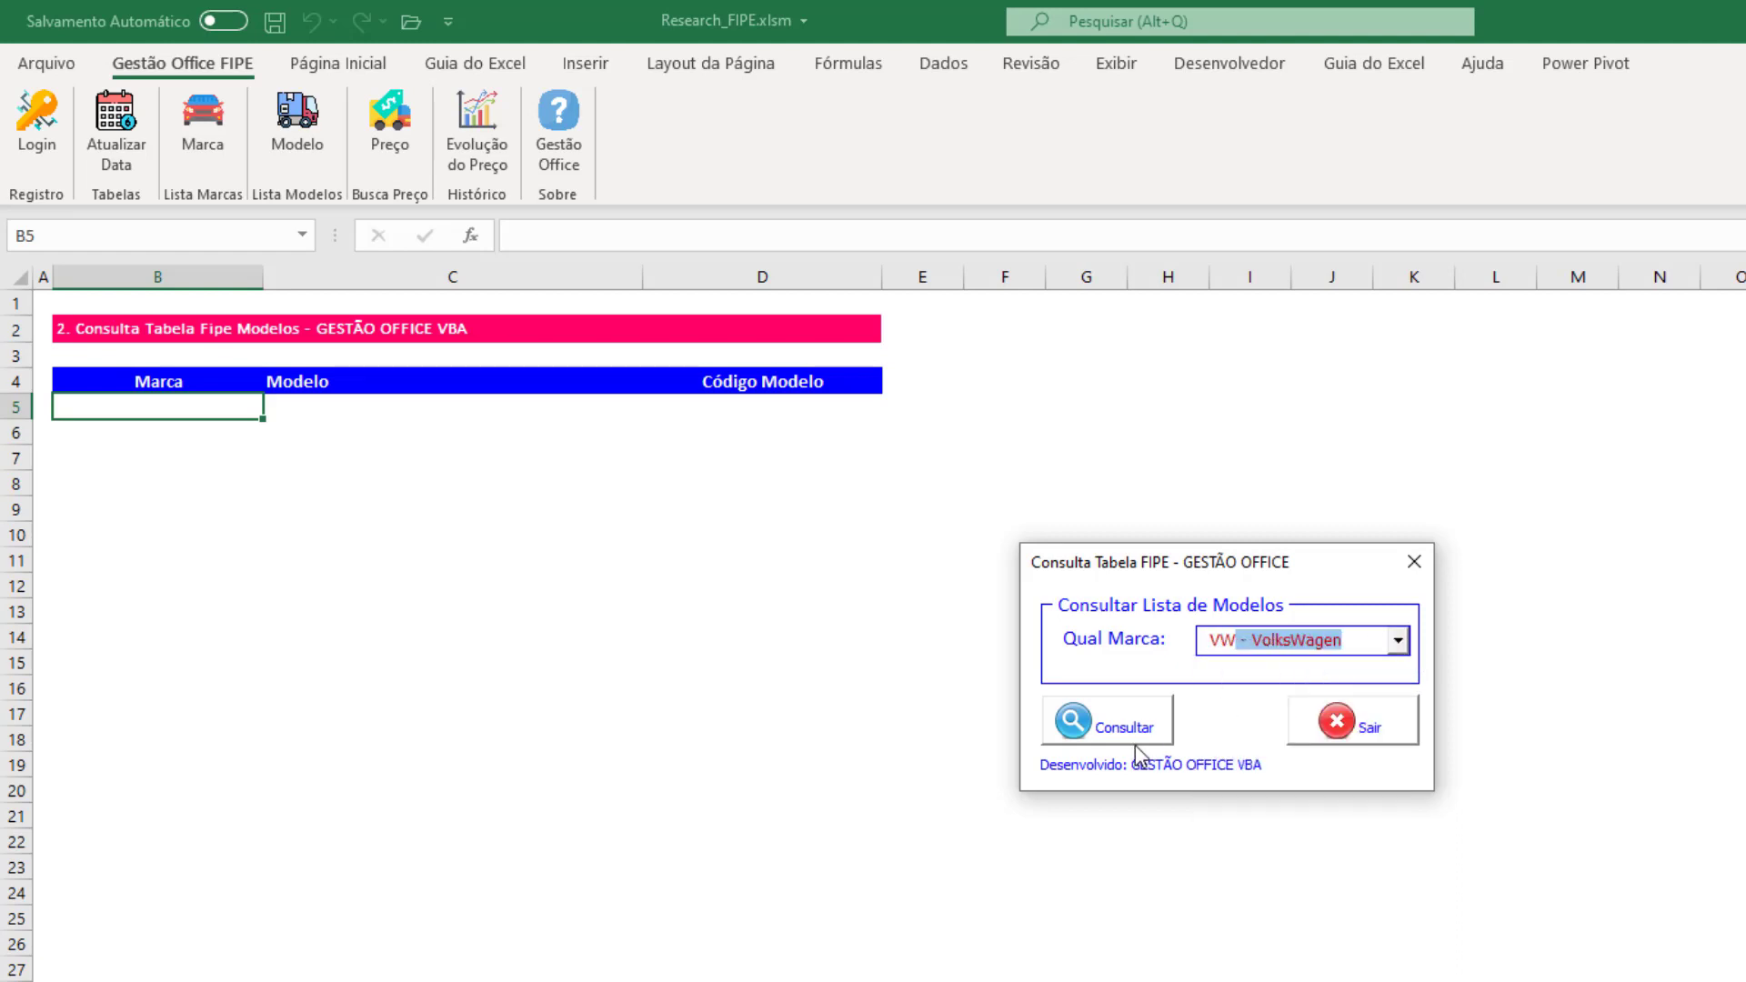
pyautogui.click(1110, 736)
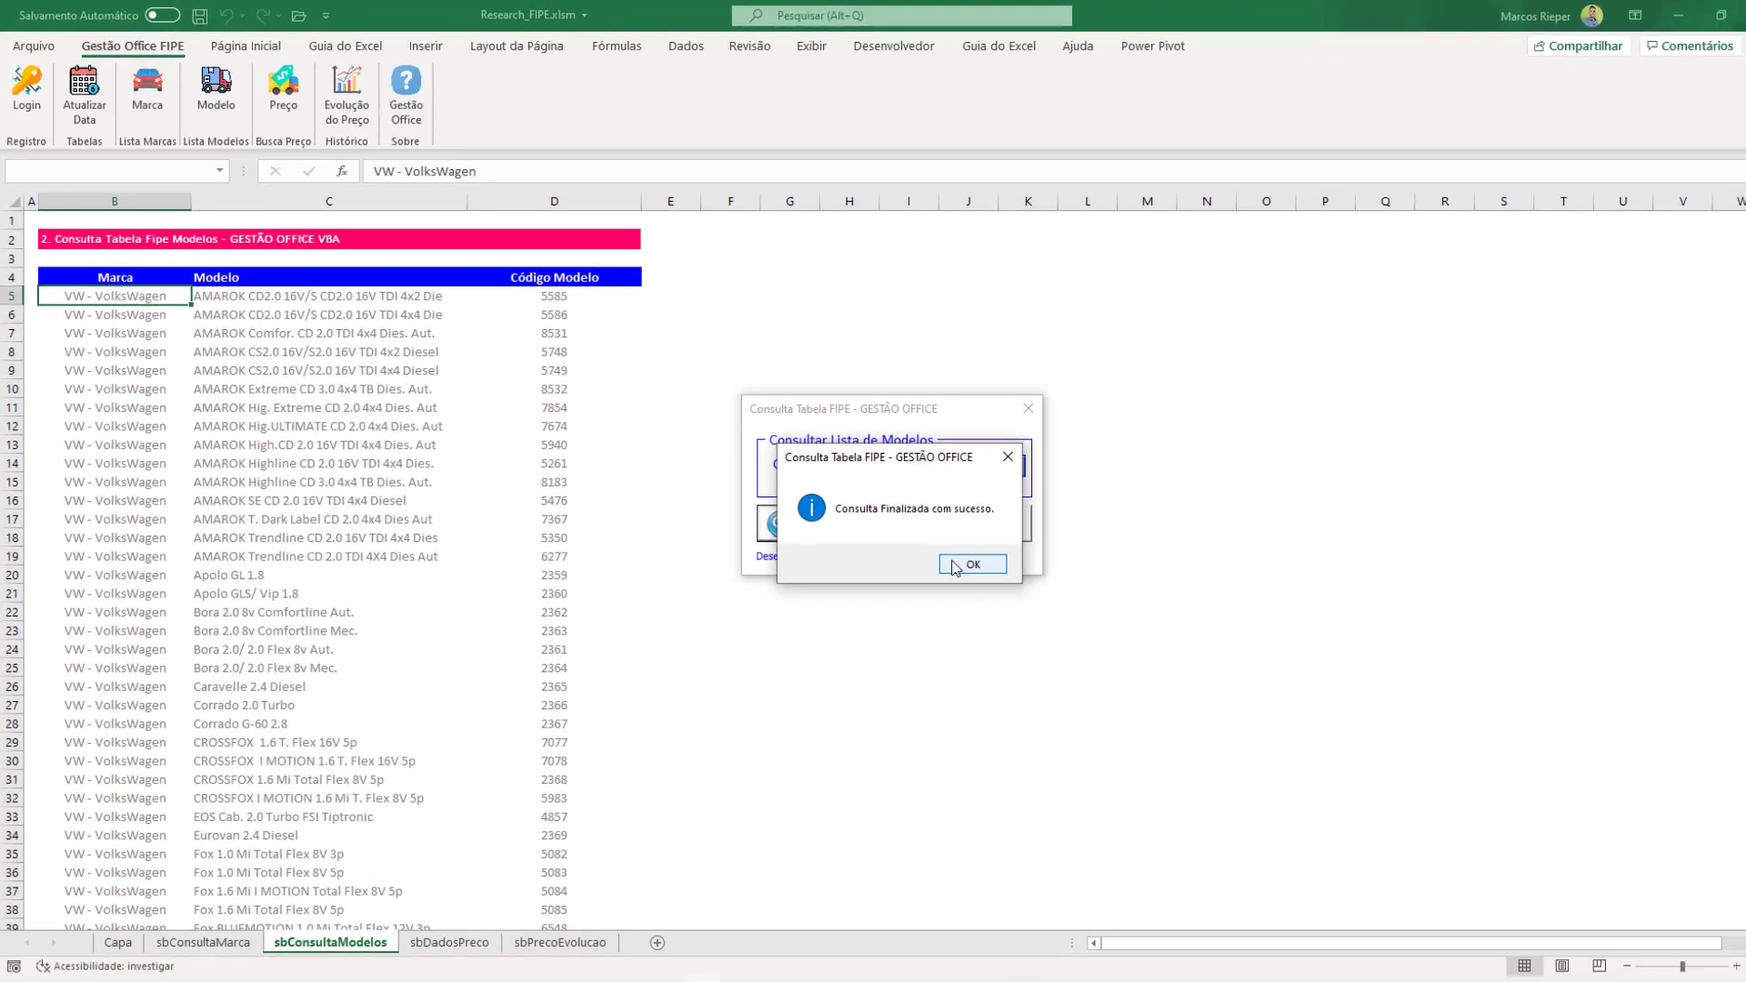
pyautogui.click(954, 565)
pyautogui.click(918, 523)
# Step: Browse the VW model list to Gol TSi 1.8/ 1.8Mi, then open the sbDadosPreco sheet
pyautogui.click(411, 384)
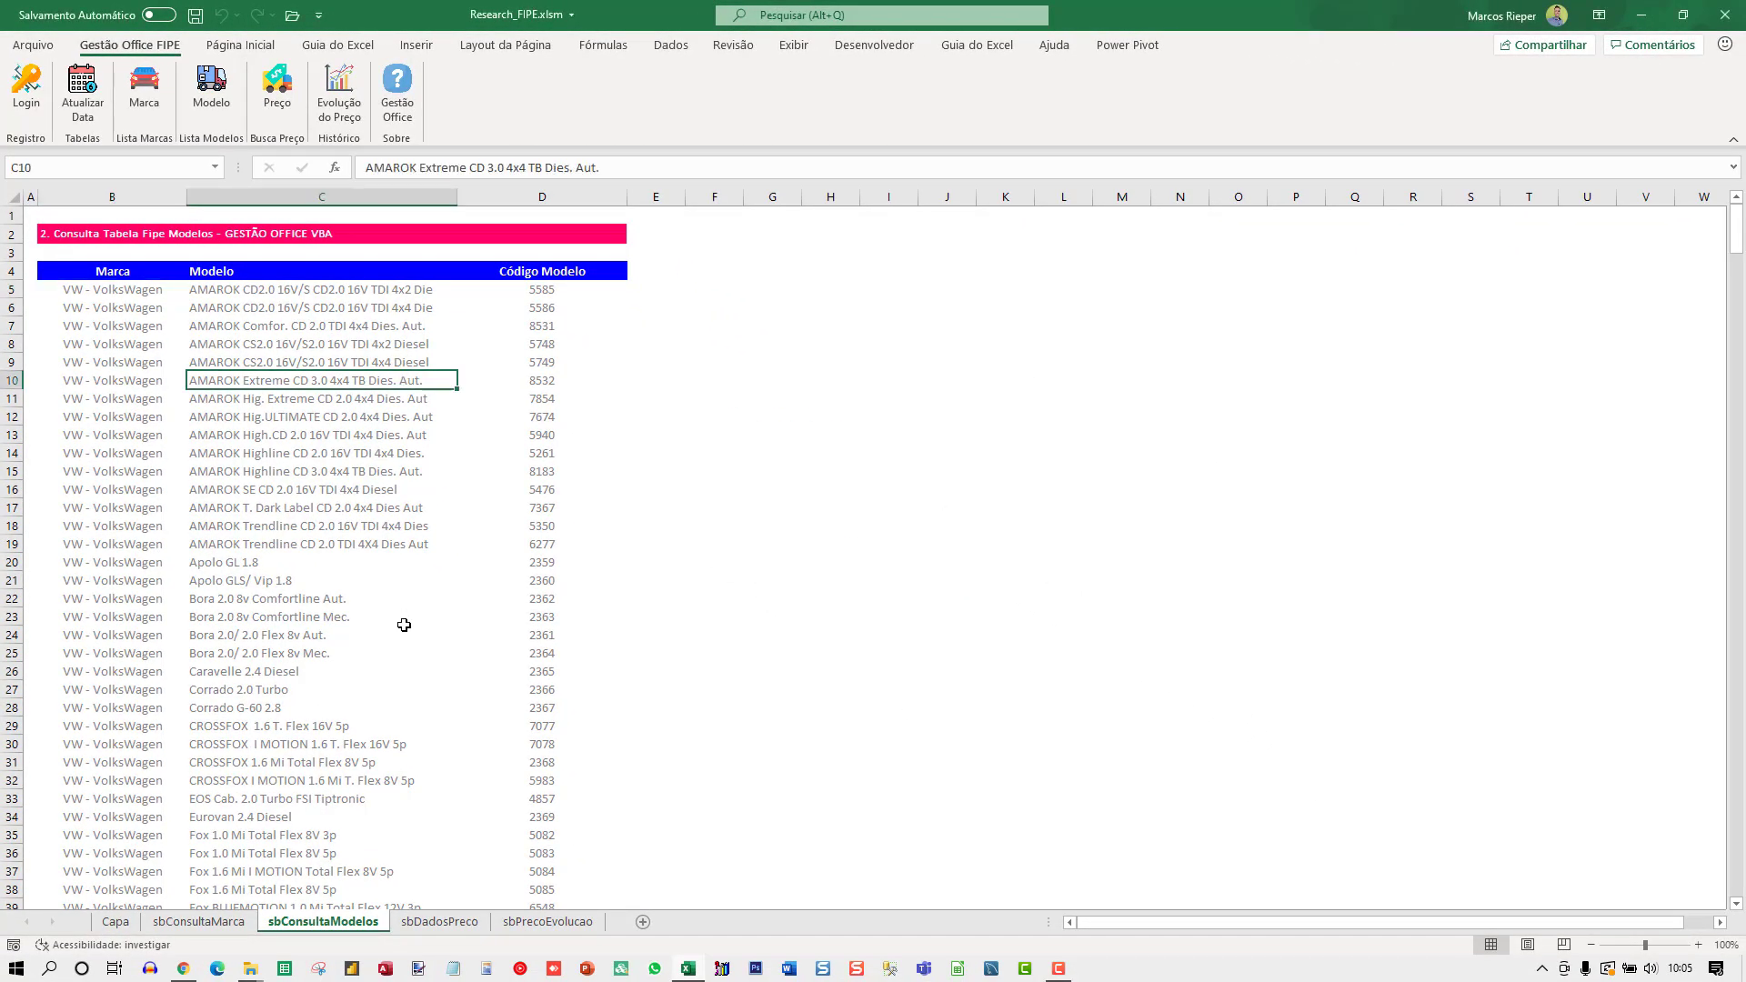
pyautogui.scroll(-10, 404, 625)
pyautogui.scroll(-8, 404, 627)
pyautogui.scroll(-8, 404, 631)
pyautogui.scroll(-8, 403, 634)
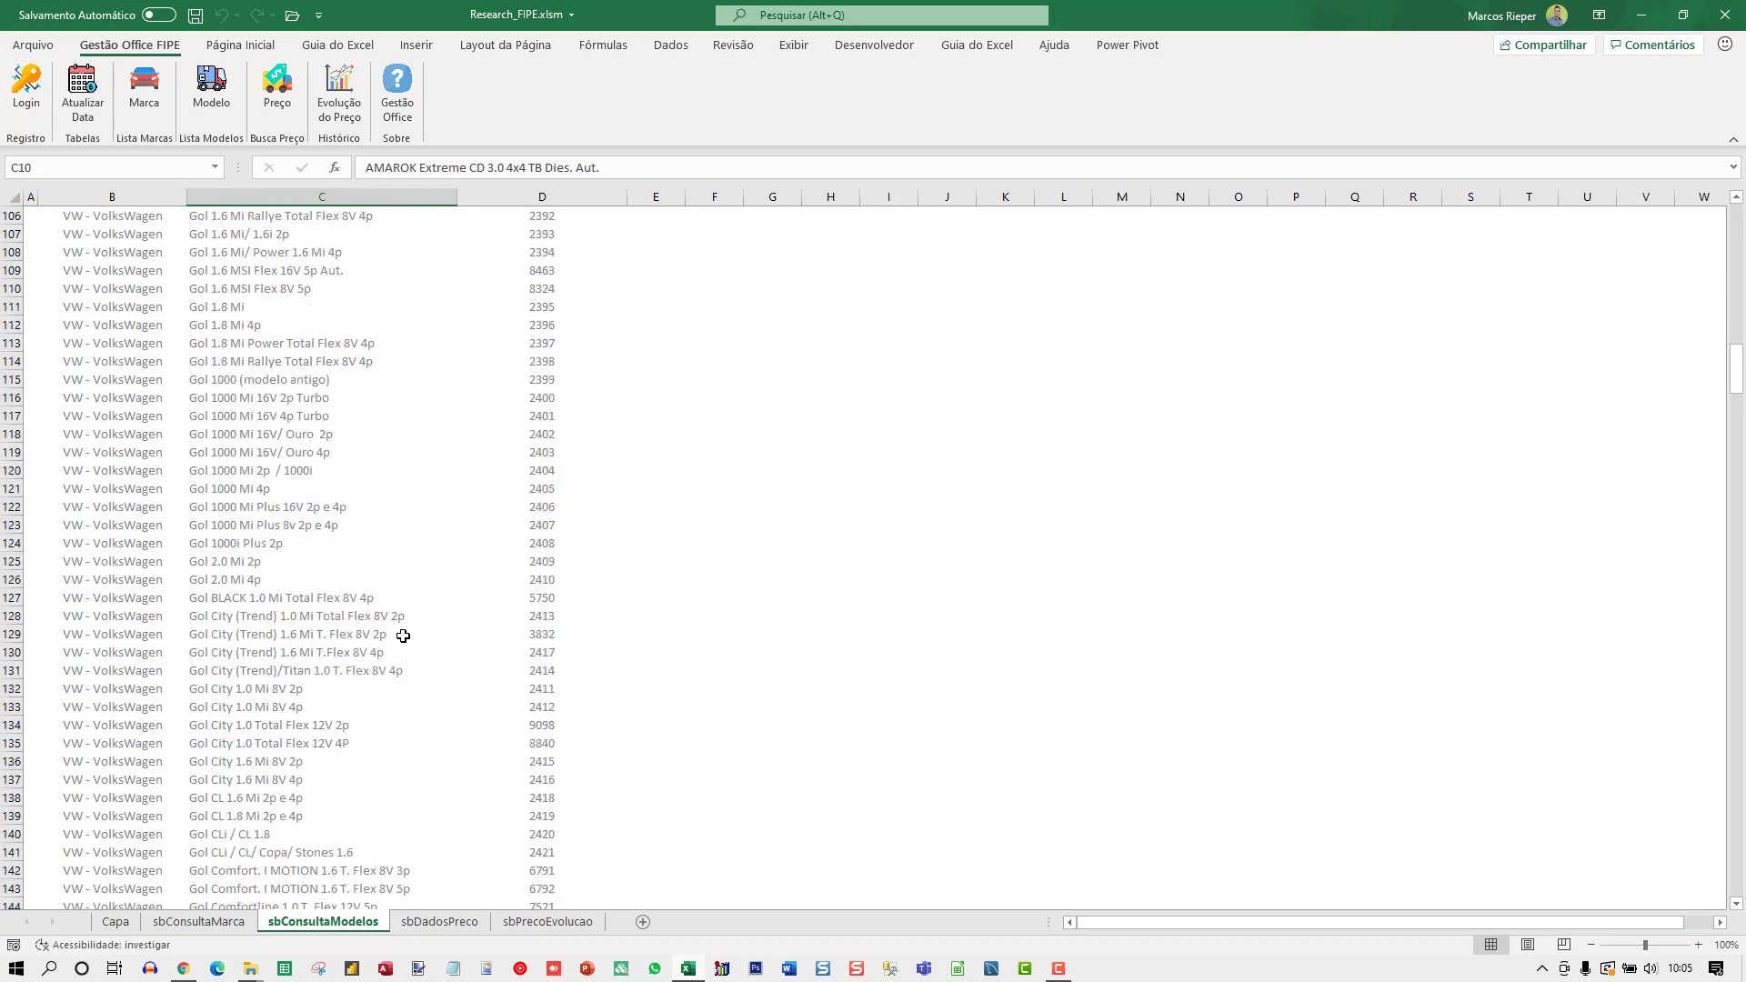
pyautogui.scroll(-12, 403, 634)
pyautogui.click(393, 597)
pyautogui.hotkey('ctrl', 'Down')
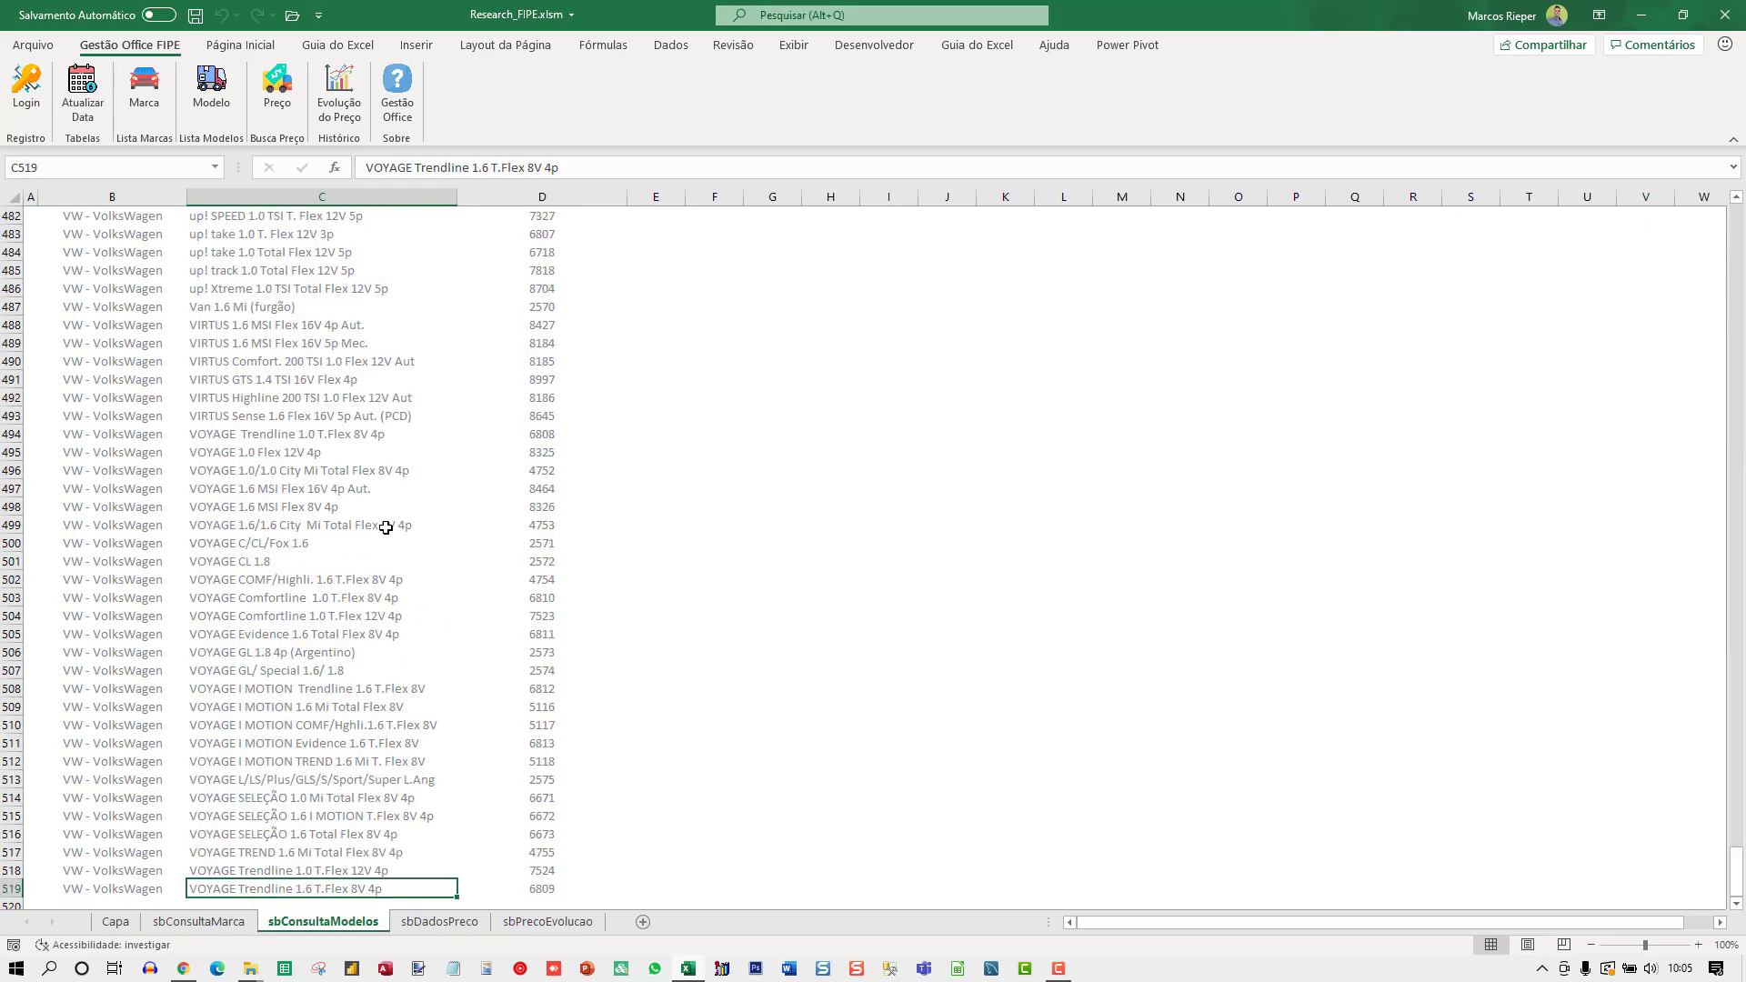
pyautogui.scroll(20, 385, 523)
pyautogui.scroll(20, 382, 519)
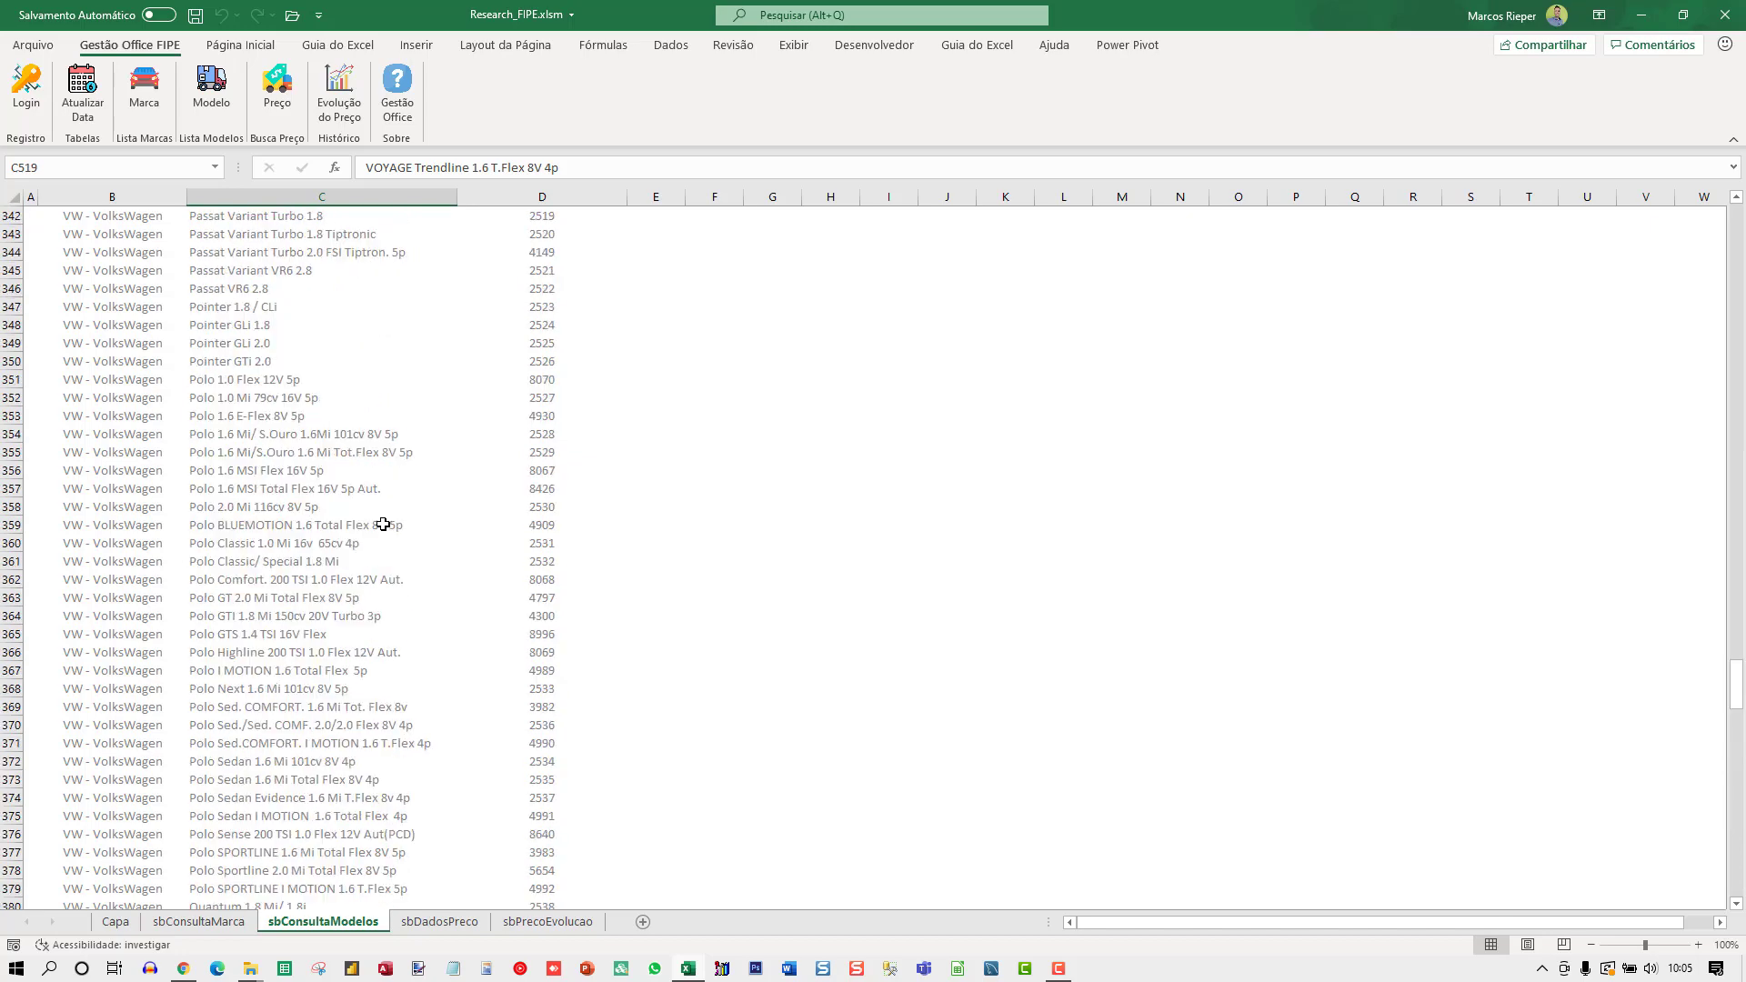
pyautogui.scroll(20, 382, 519)
pyautogui.scroll(20, 382, 517)
pyautogui.scroll(6, 382, 517)
pyautogui.scroll(6, 382, 518)
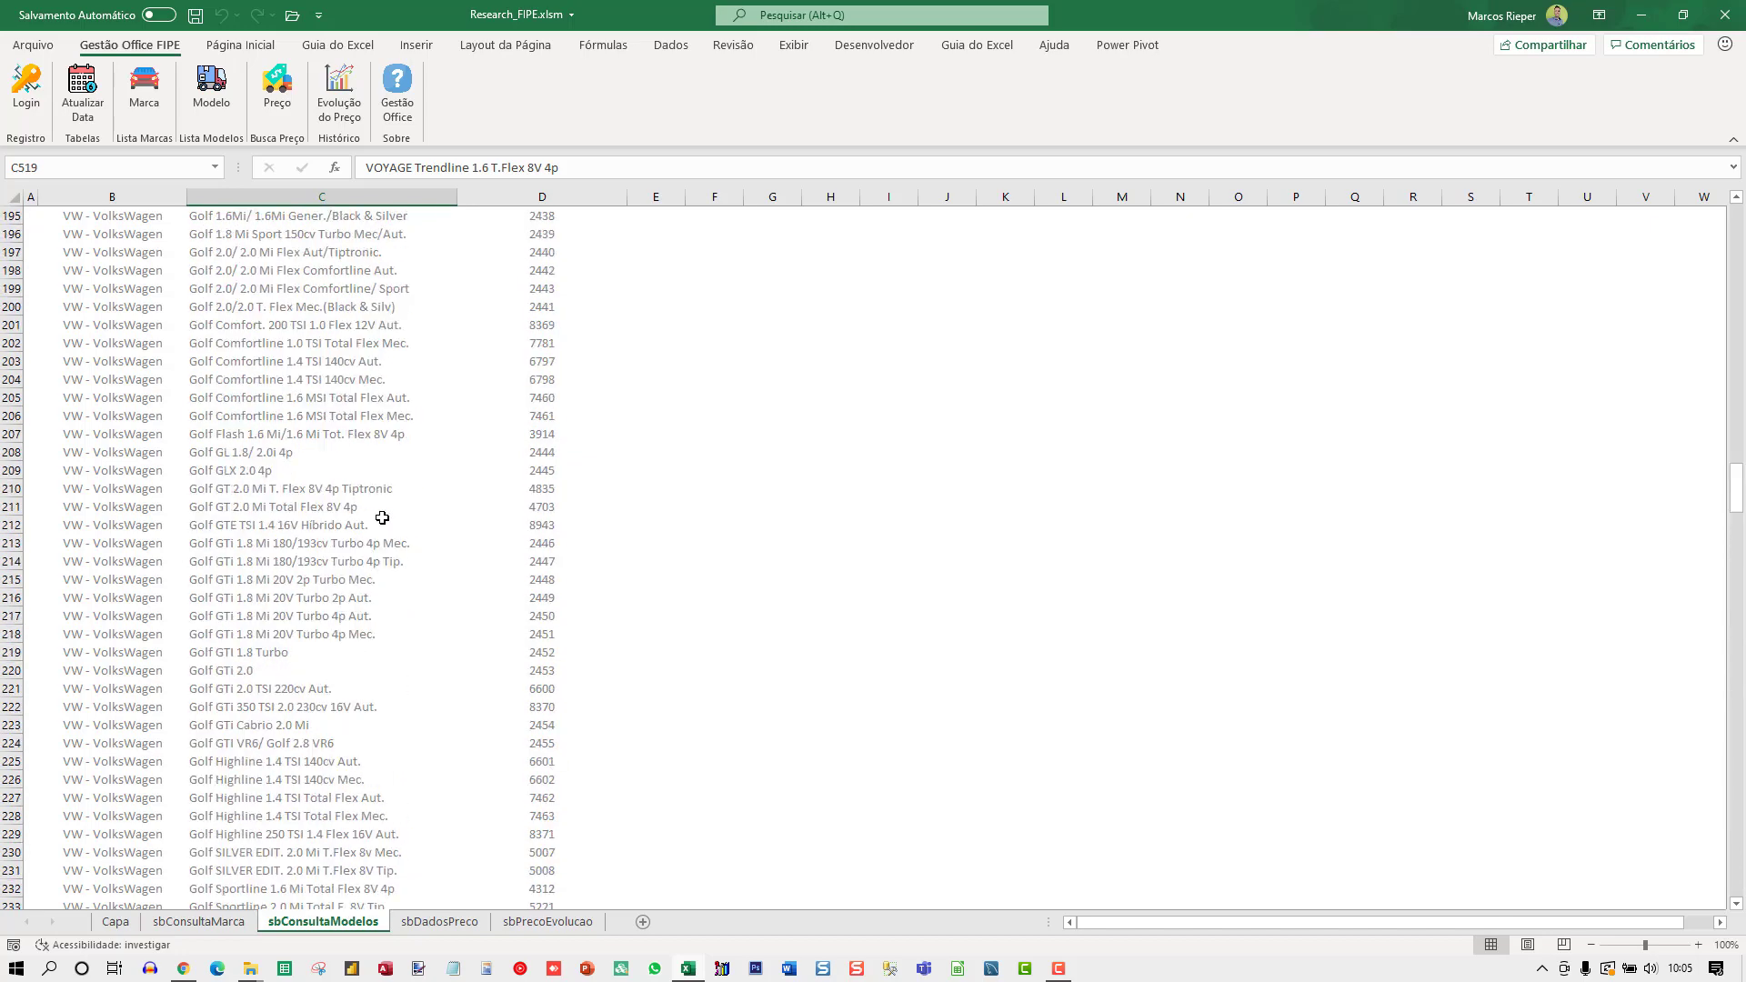
pyautogui.scroll(6, 382, 517)
pyautogui.scroll(5, 382, 517)
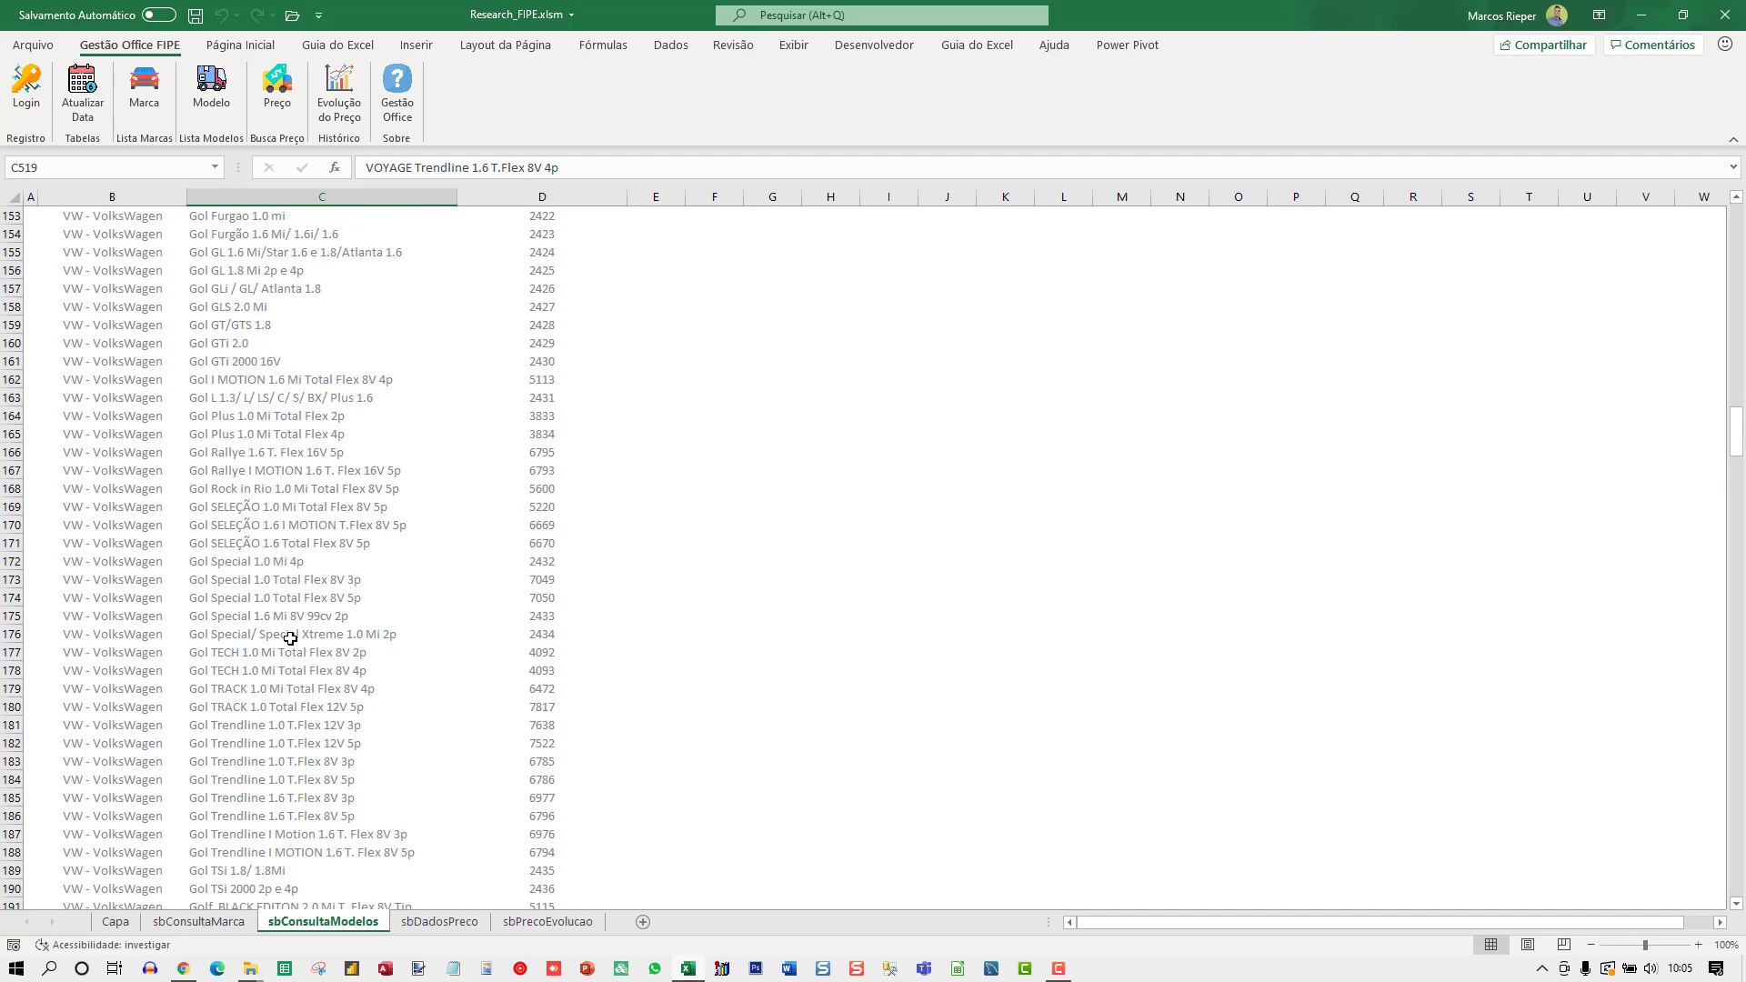
pyautogui.click(277, 708)
pyautogui.scroll(-2, 375, 741)
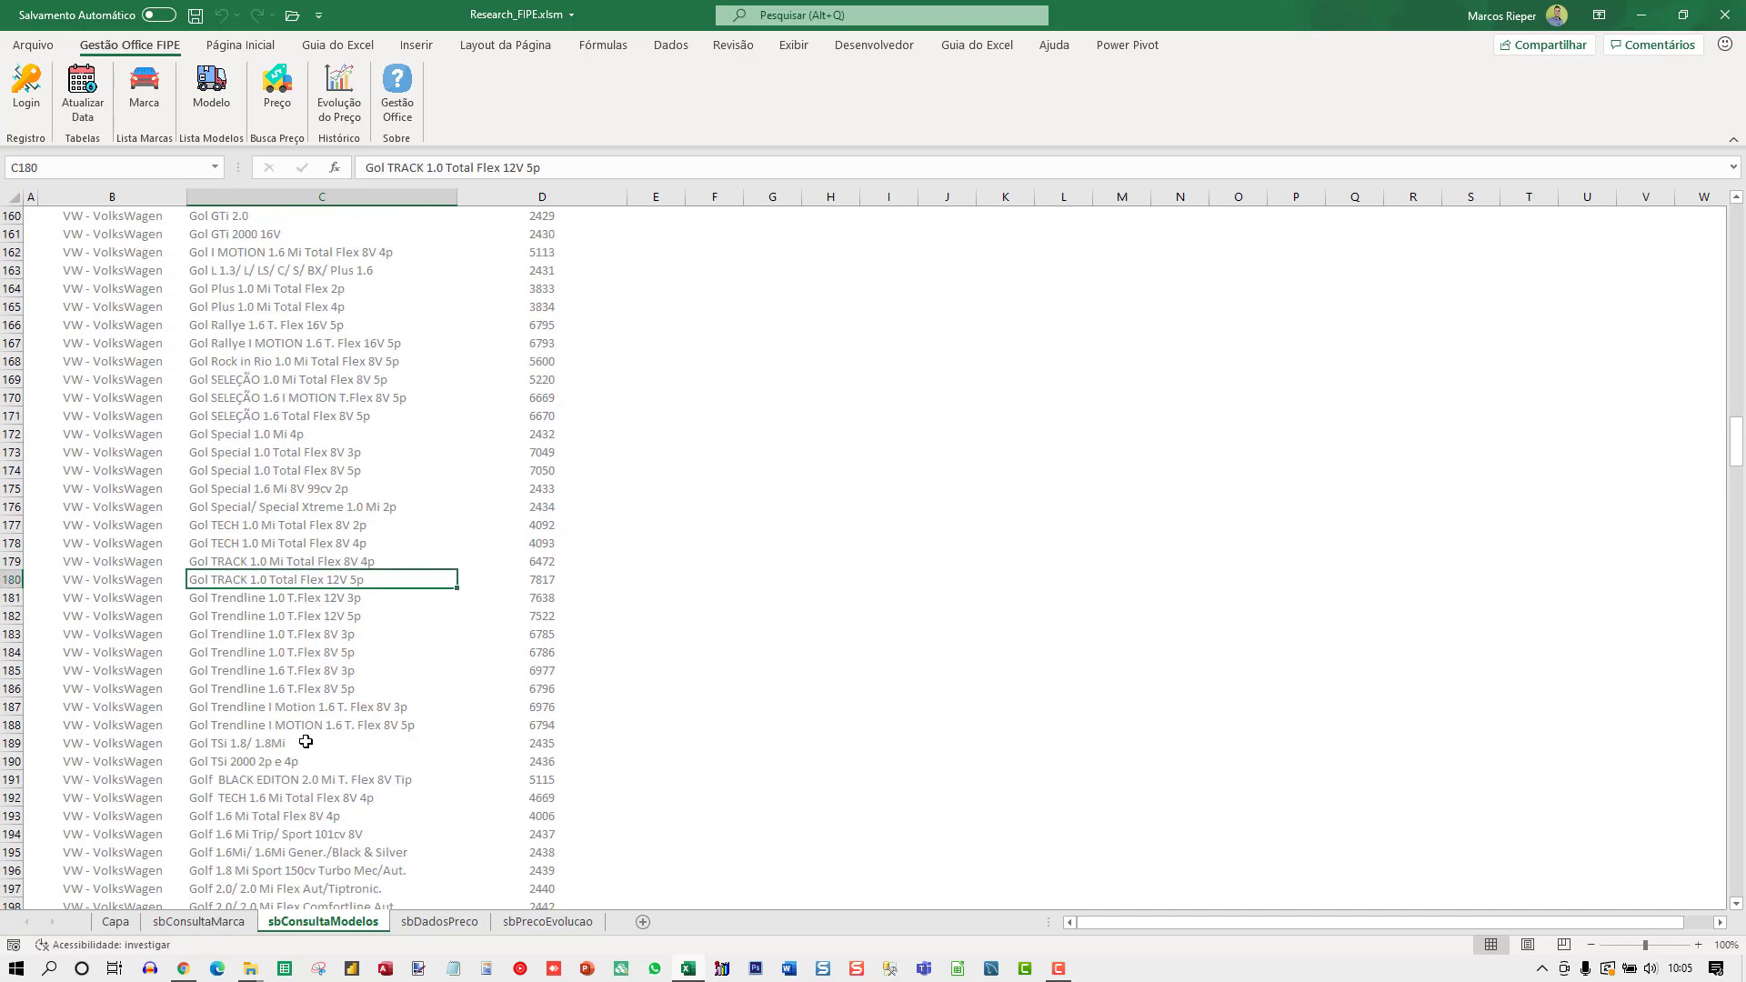
pyautogui.click(253, 744)
pyautogui.scroll(-2, 356, 765)
pyautogui.scroll(-2, 355, 765)
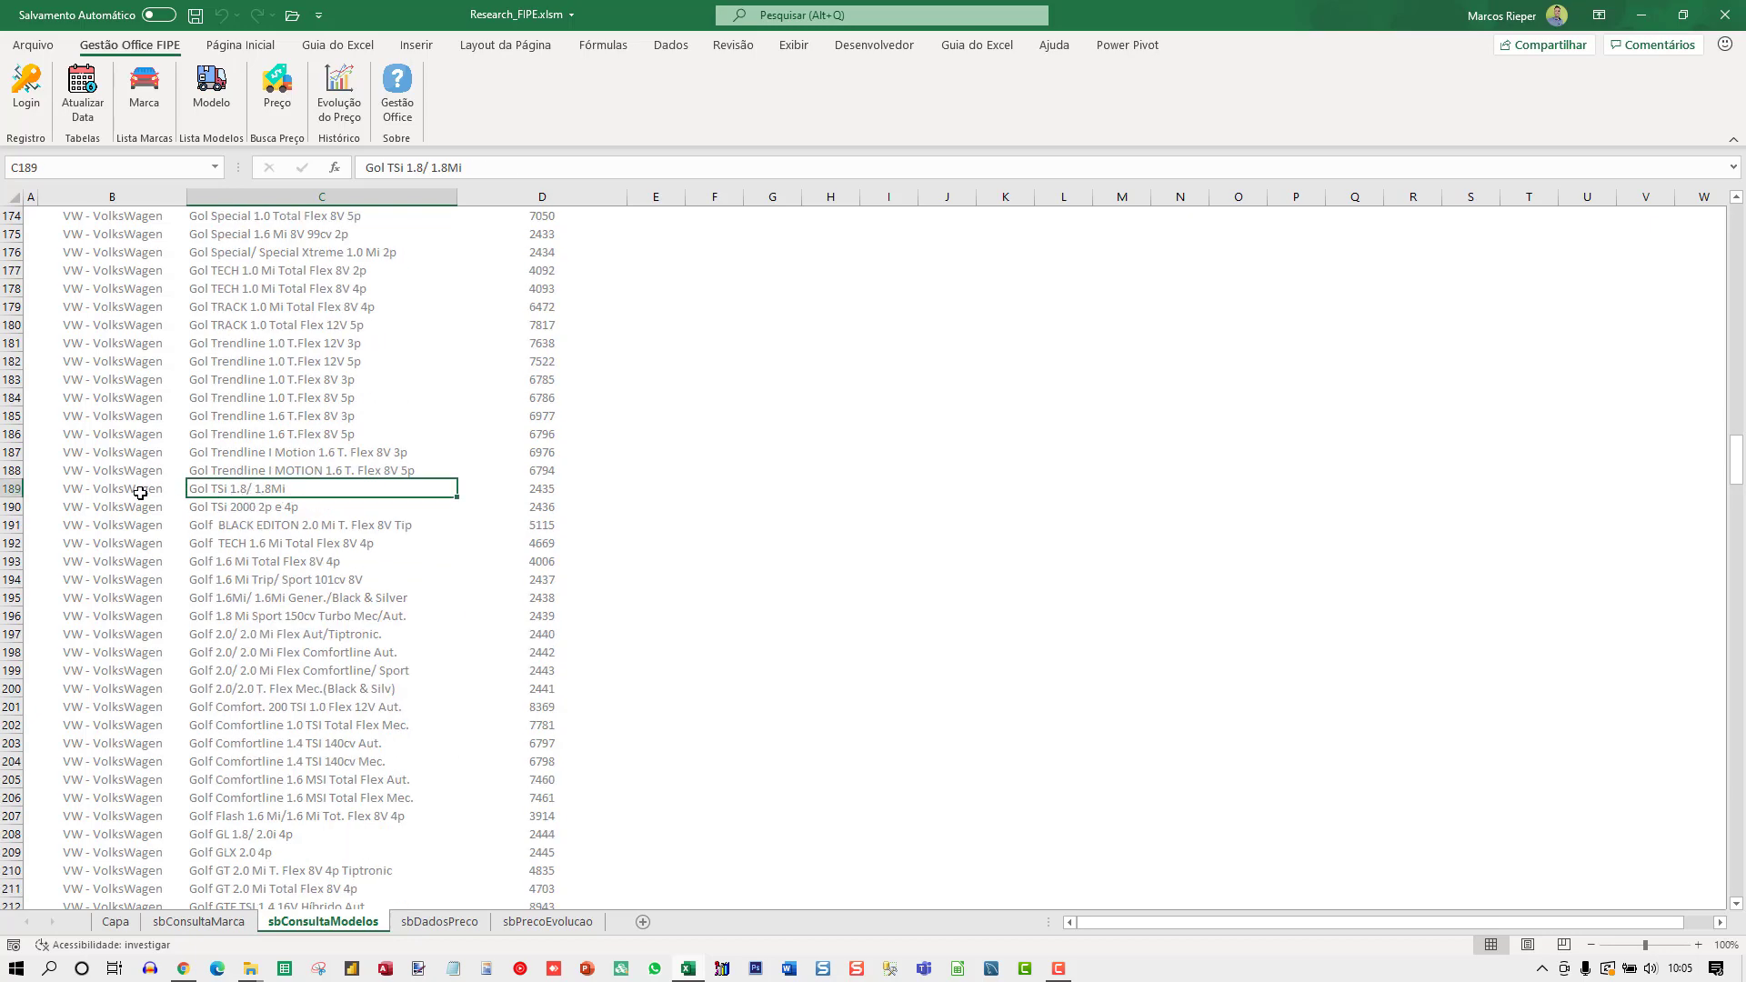
pyautogui.click(438, 925)
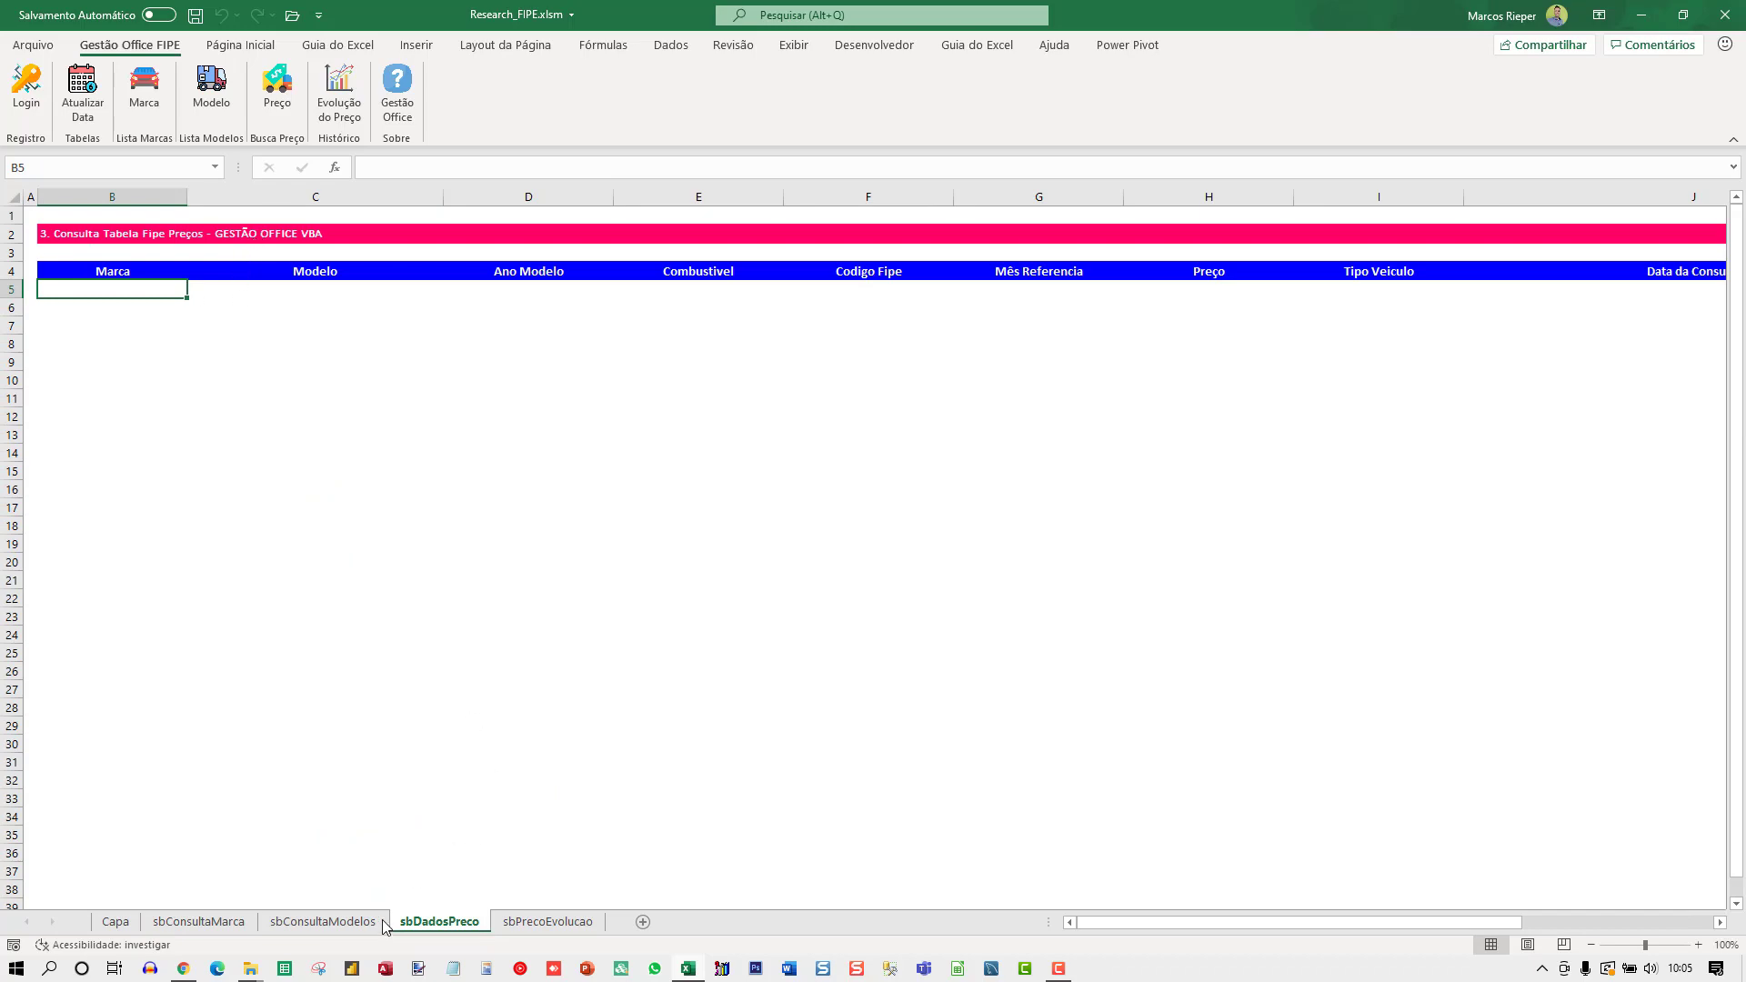
# Step: Query FIPE prices for Gol TSi 1.8/ 1.8Mi, giving four 1996–1997 rows on sbDadosPreco
pyautogui.click(322, 921)
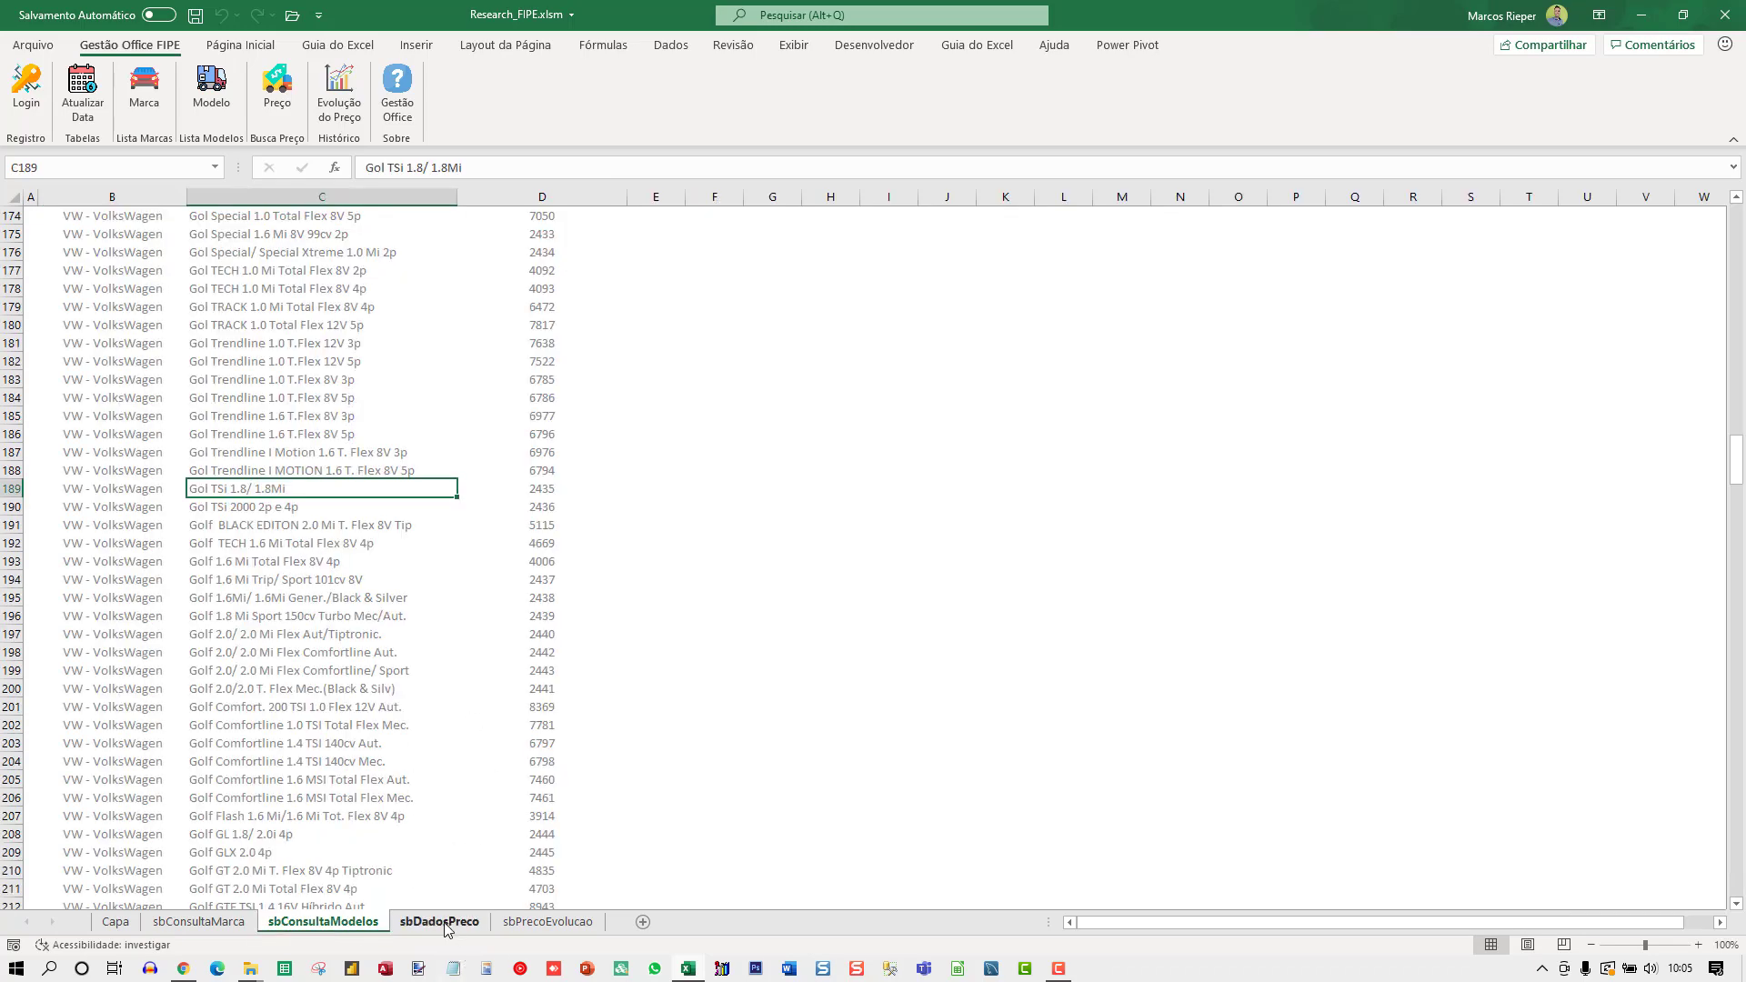
pyautogui.click(440, 921)
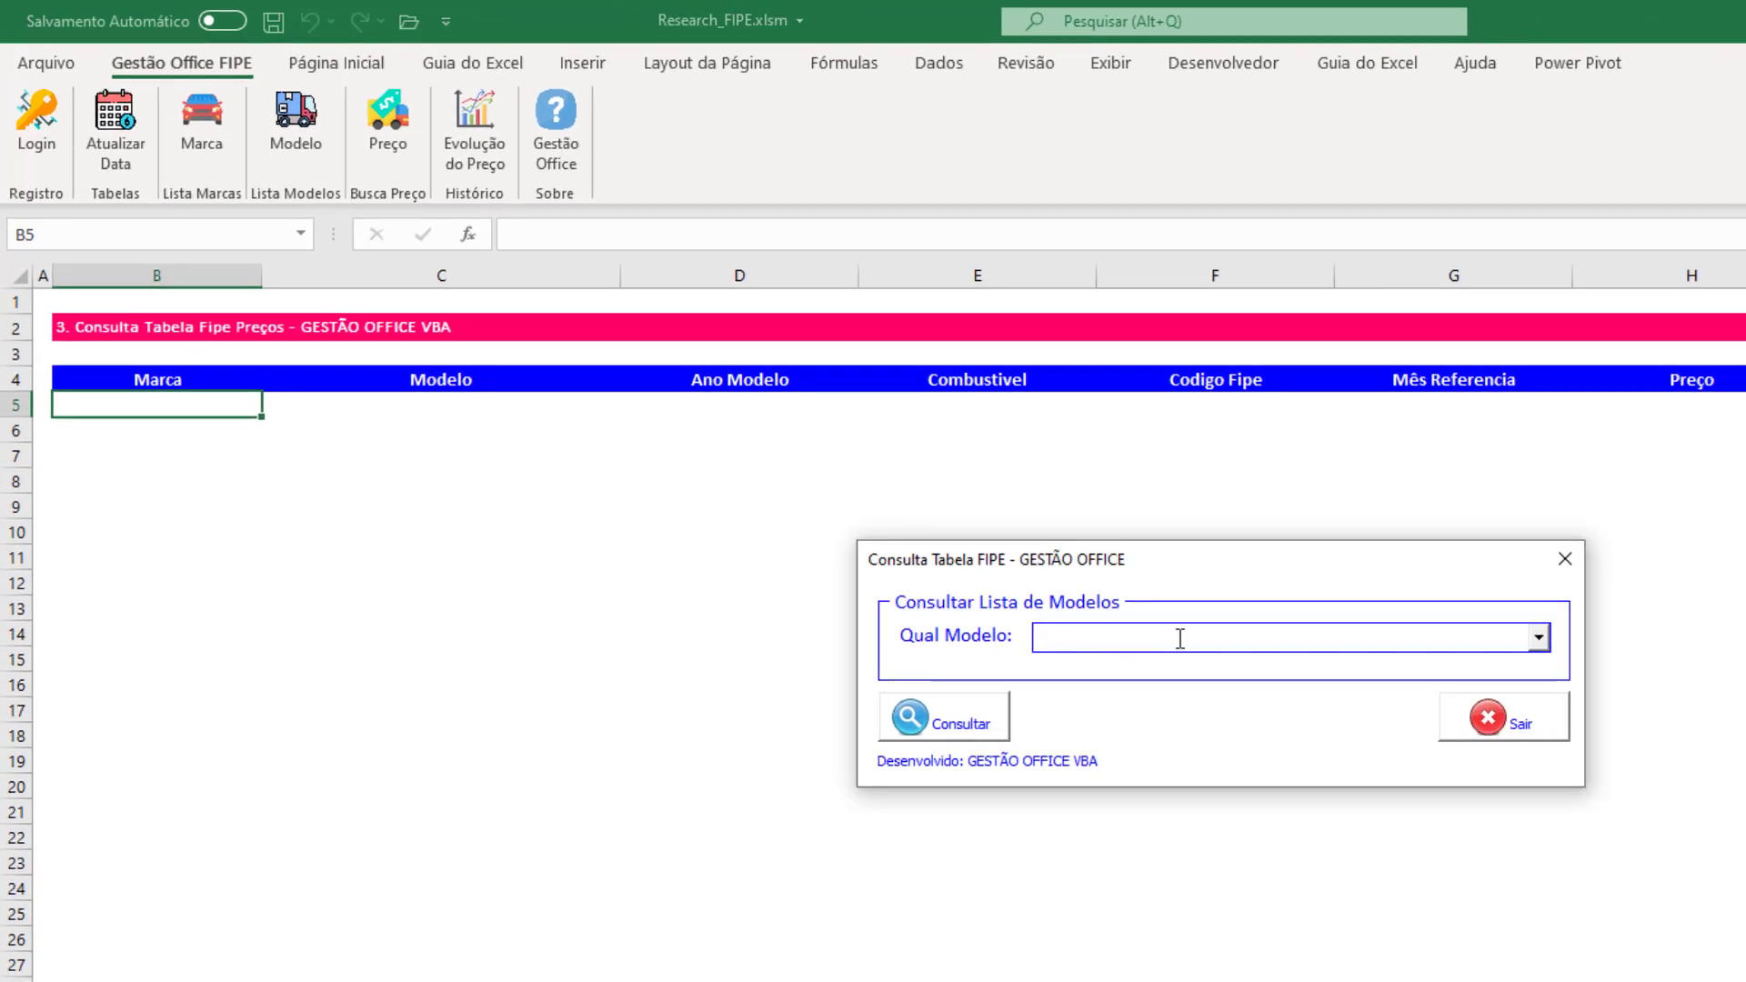
pyautogui.write('Gol T')
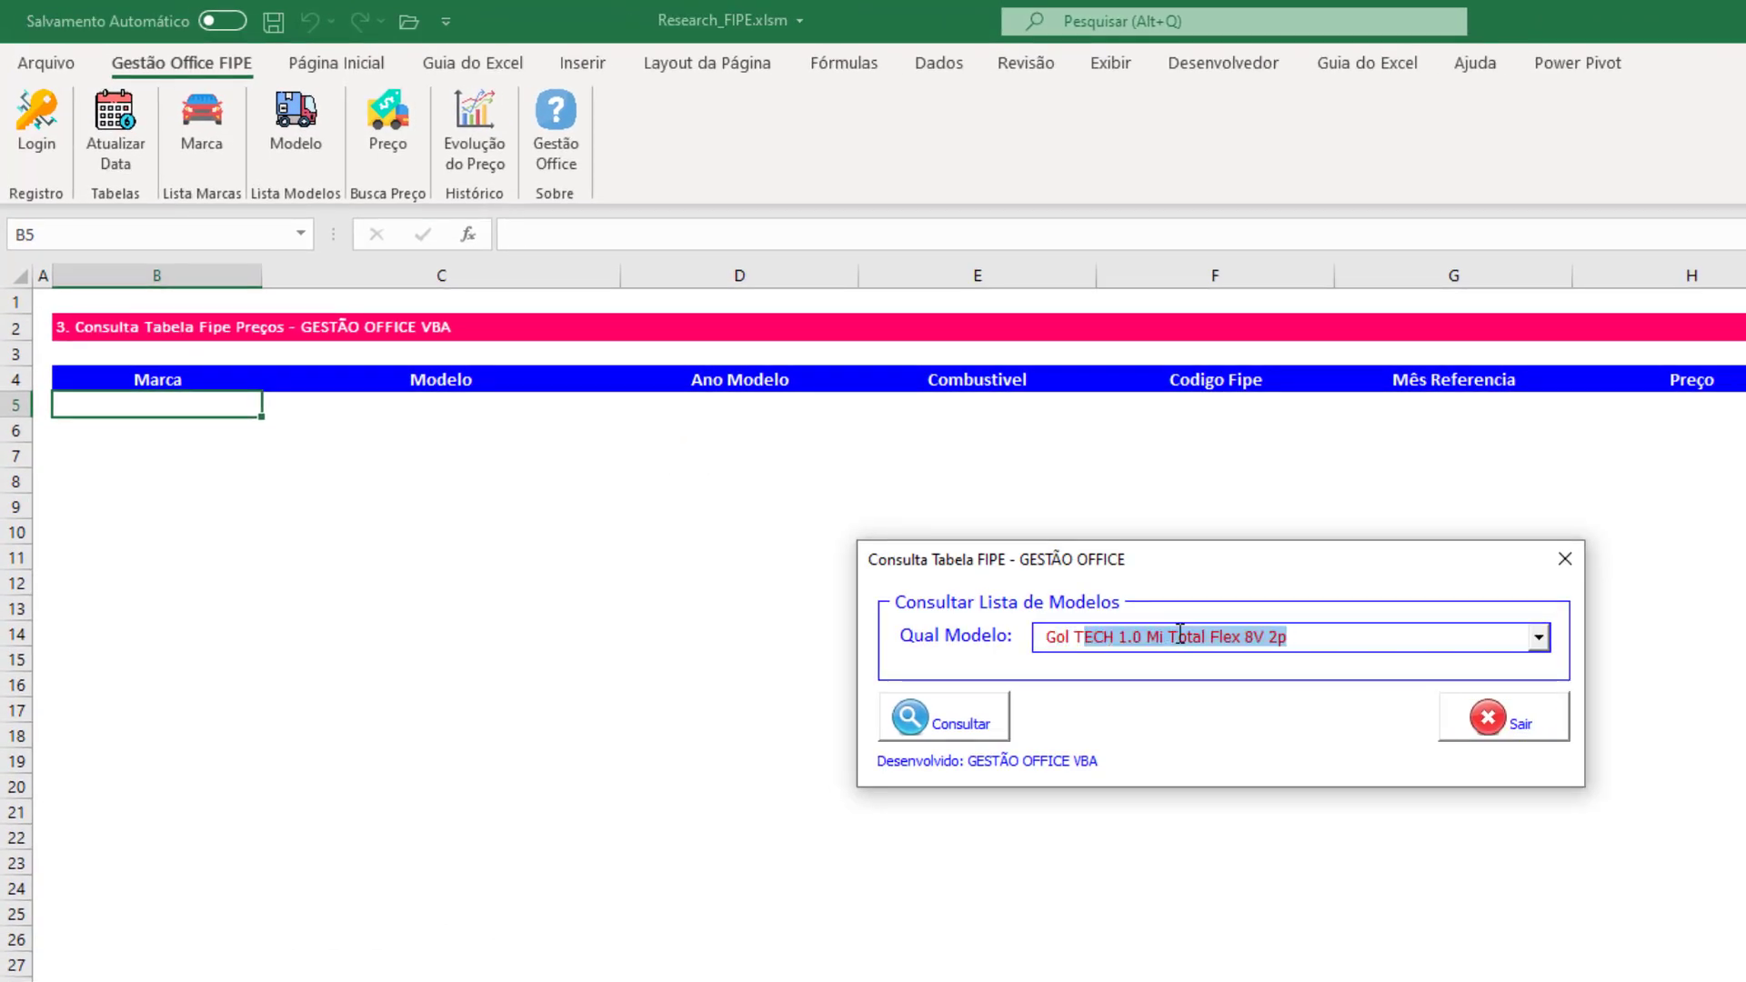
pyautogui.write('Si 1.8/ 1.8Mi')
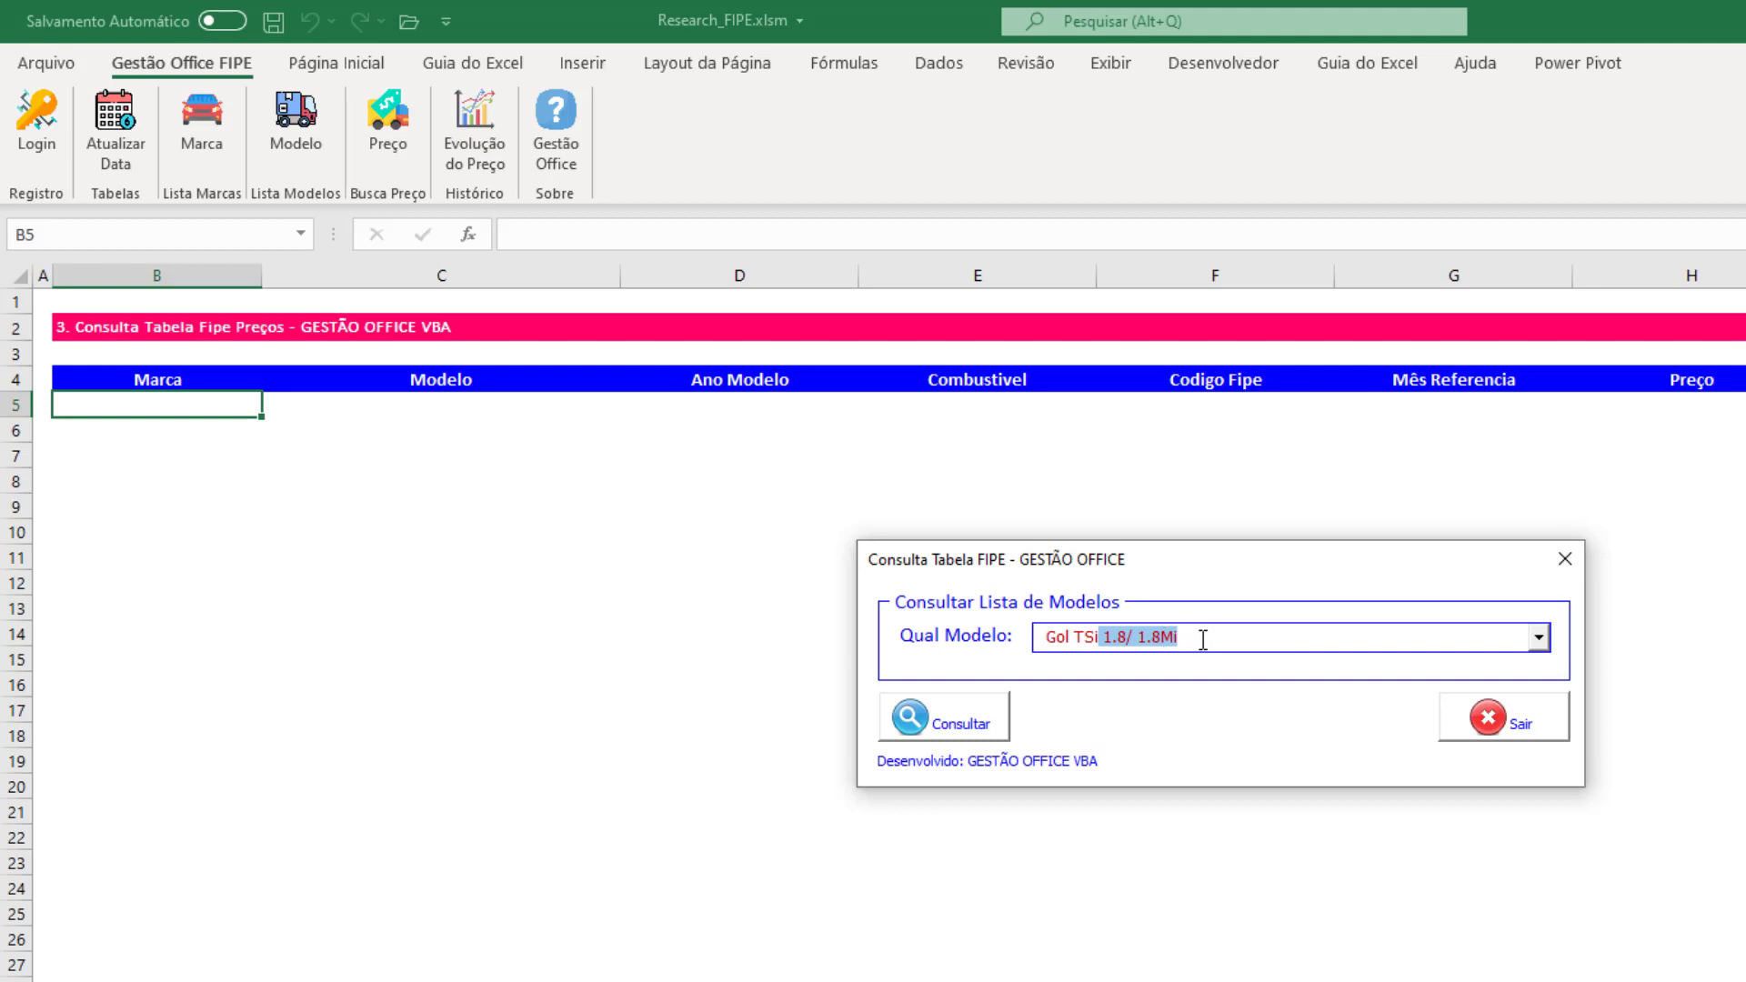
pyautogui.click(1200, 639)
pyautogui.click(937, 727)
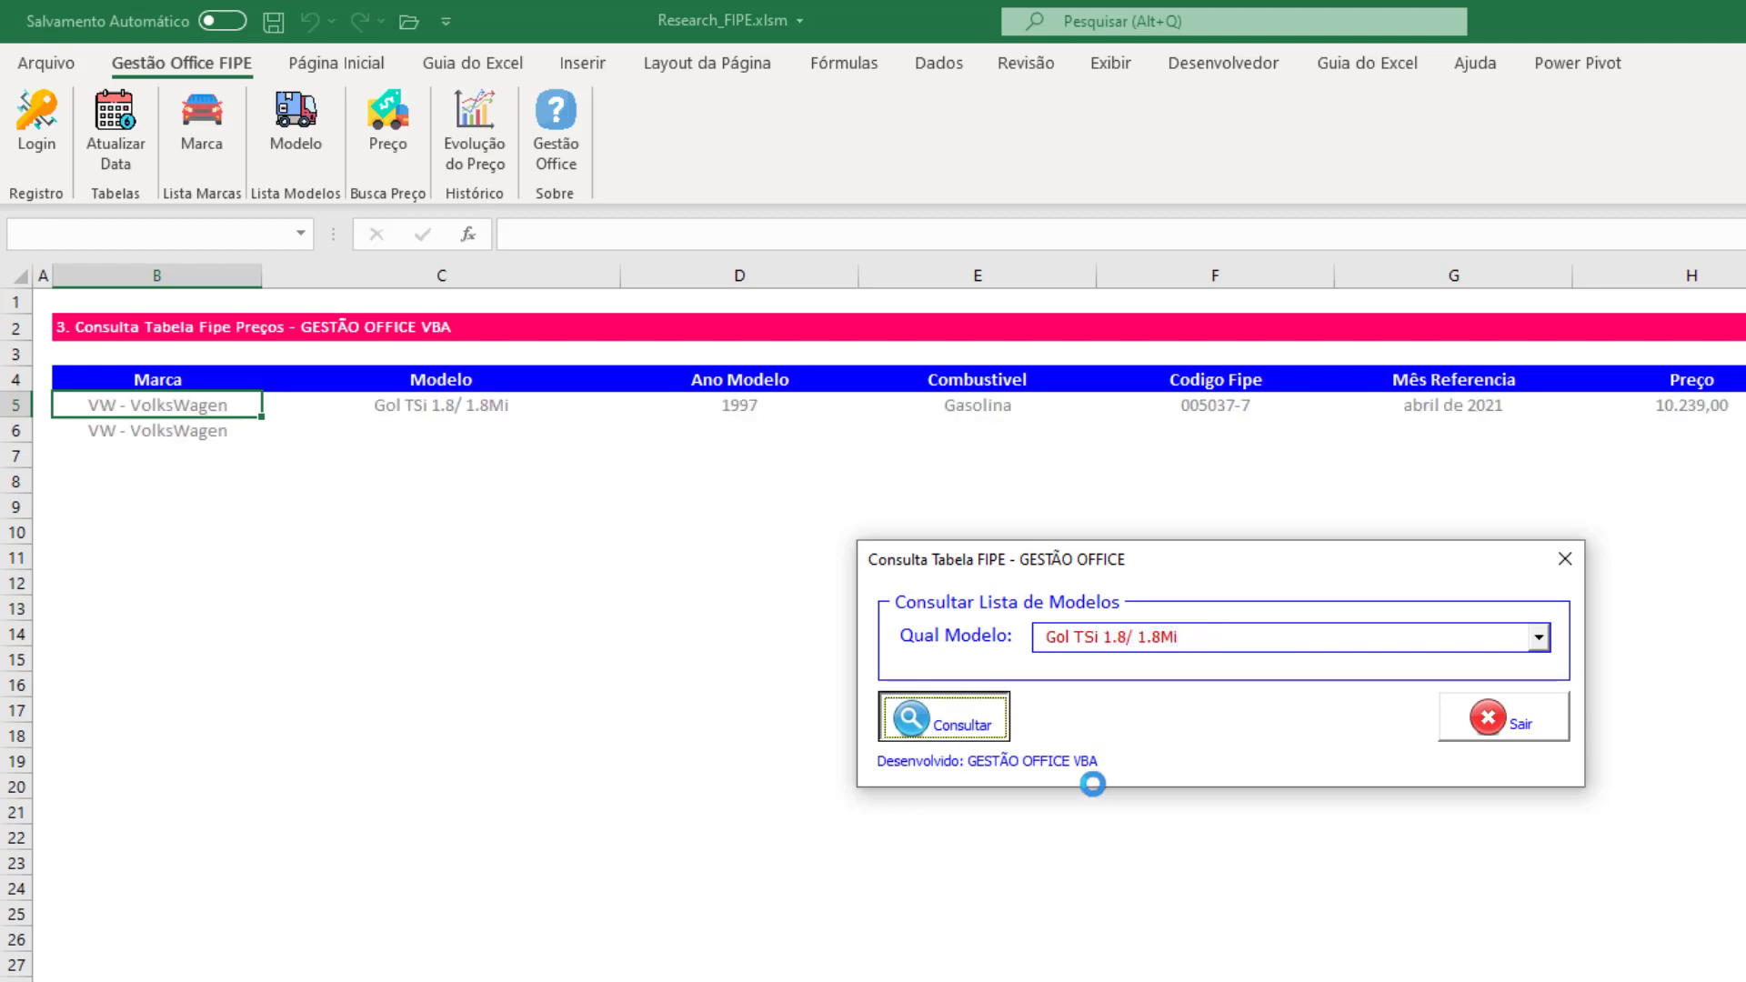
pyautogui.click(1326, 771)
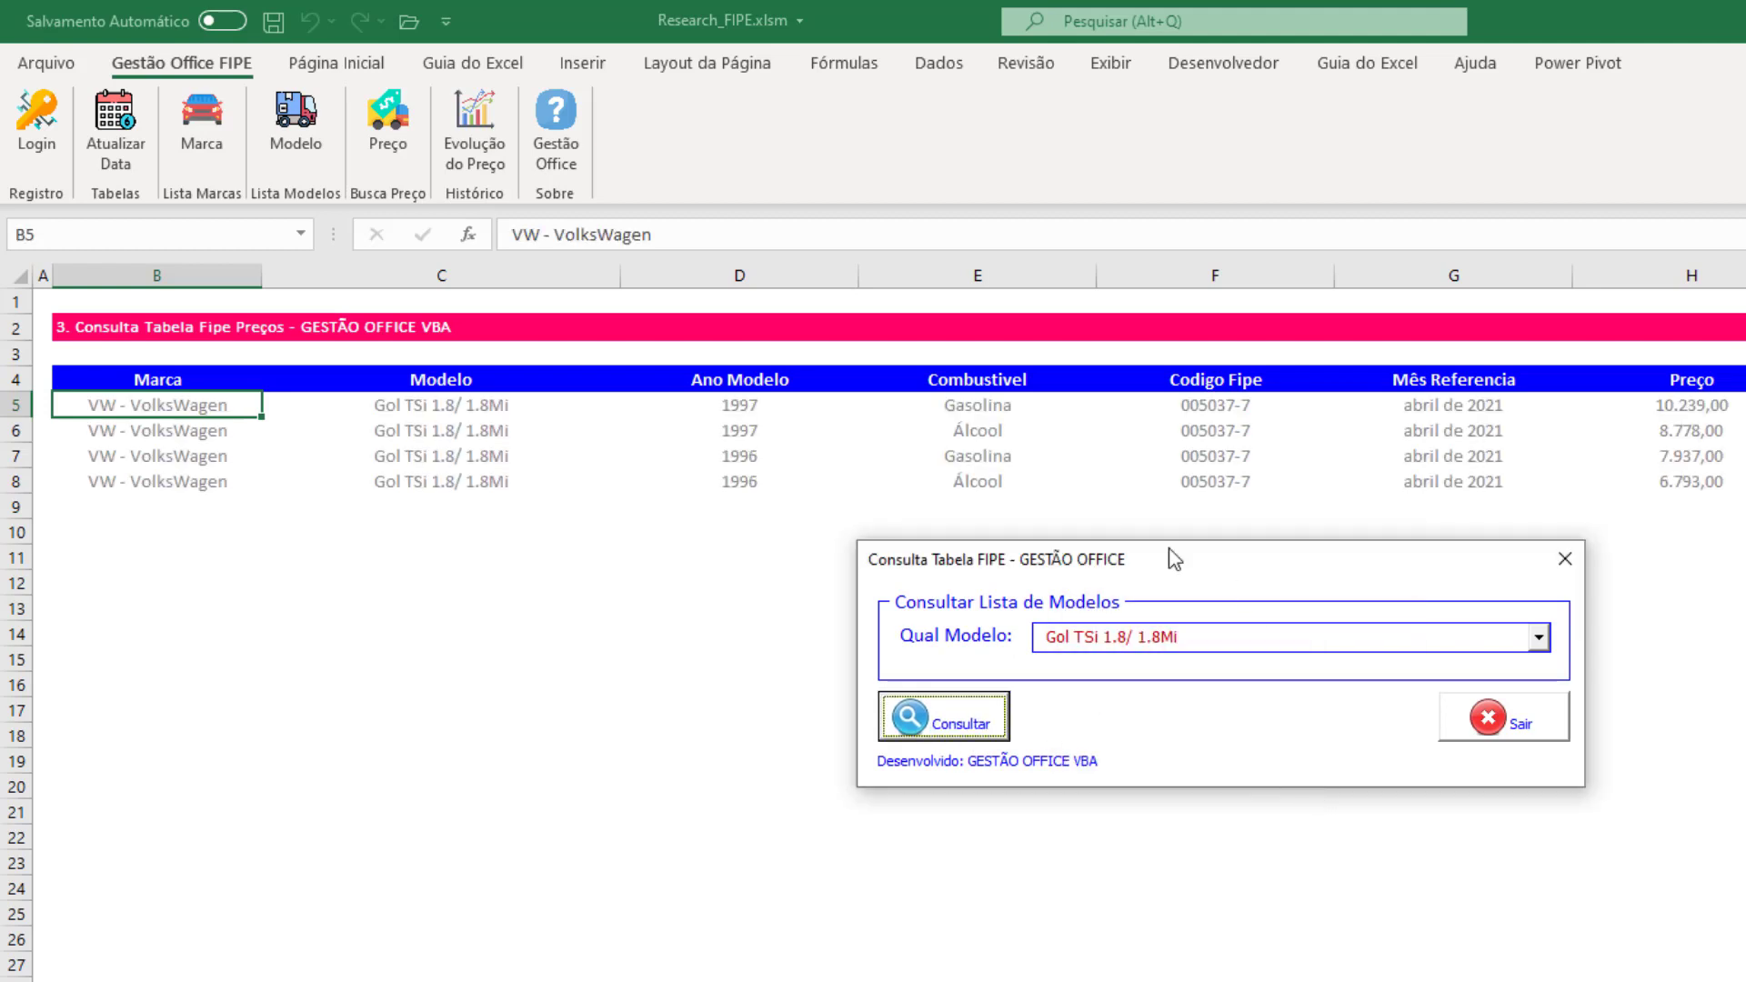
pyautogui.click(1524, 732)
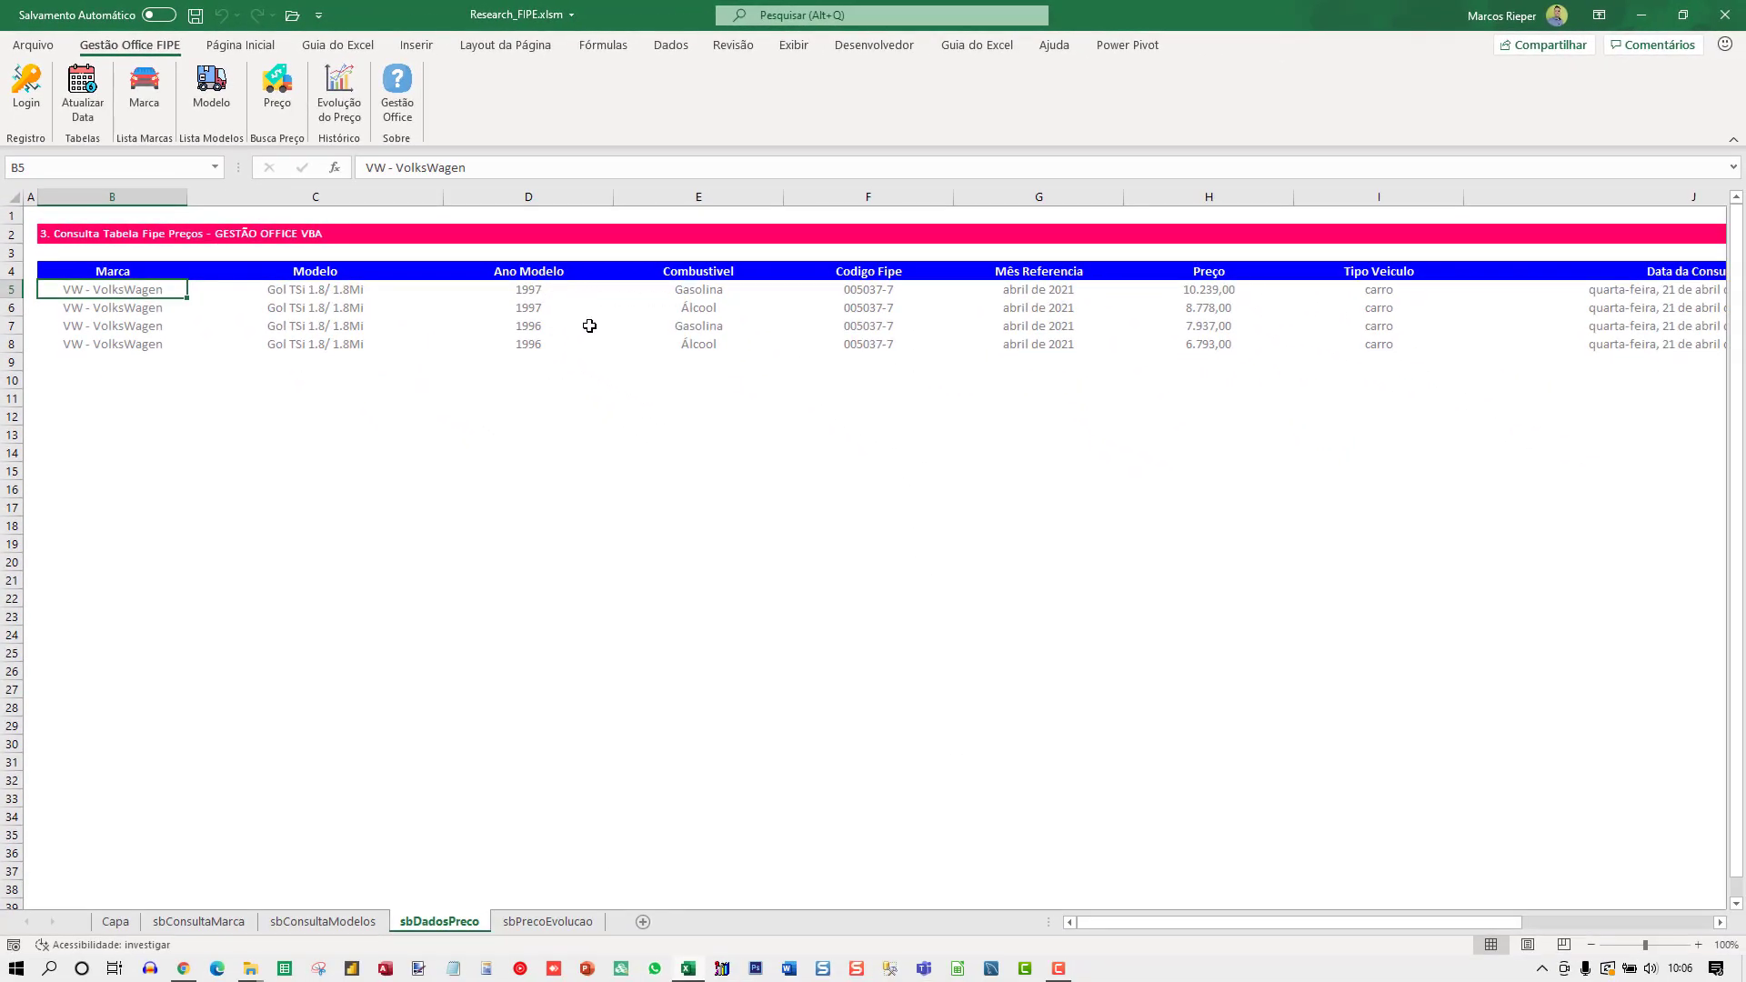
# Step: On sbPrecoEvolucao, keep model year 1997 and Gasolina fuel, then launch the Evolução do Preço form
pyautogui.click(559, 921)
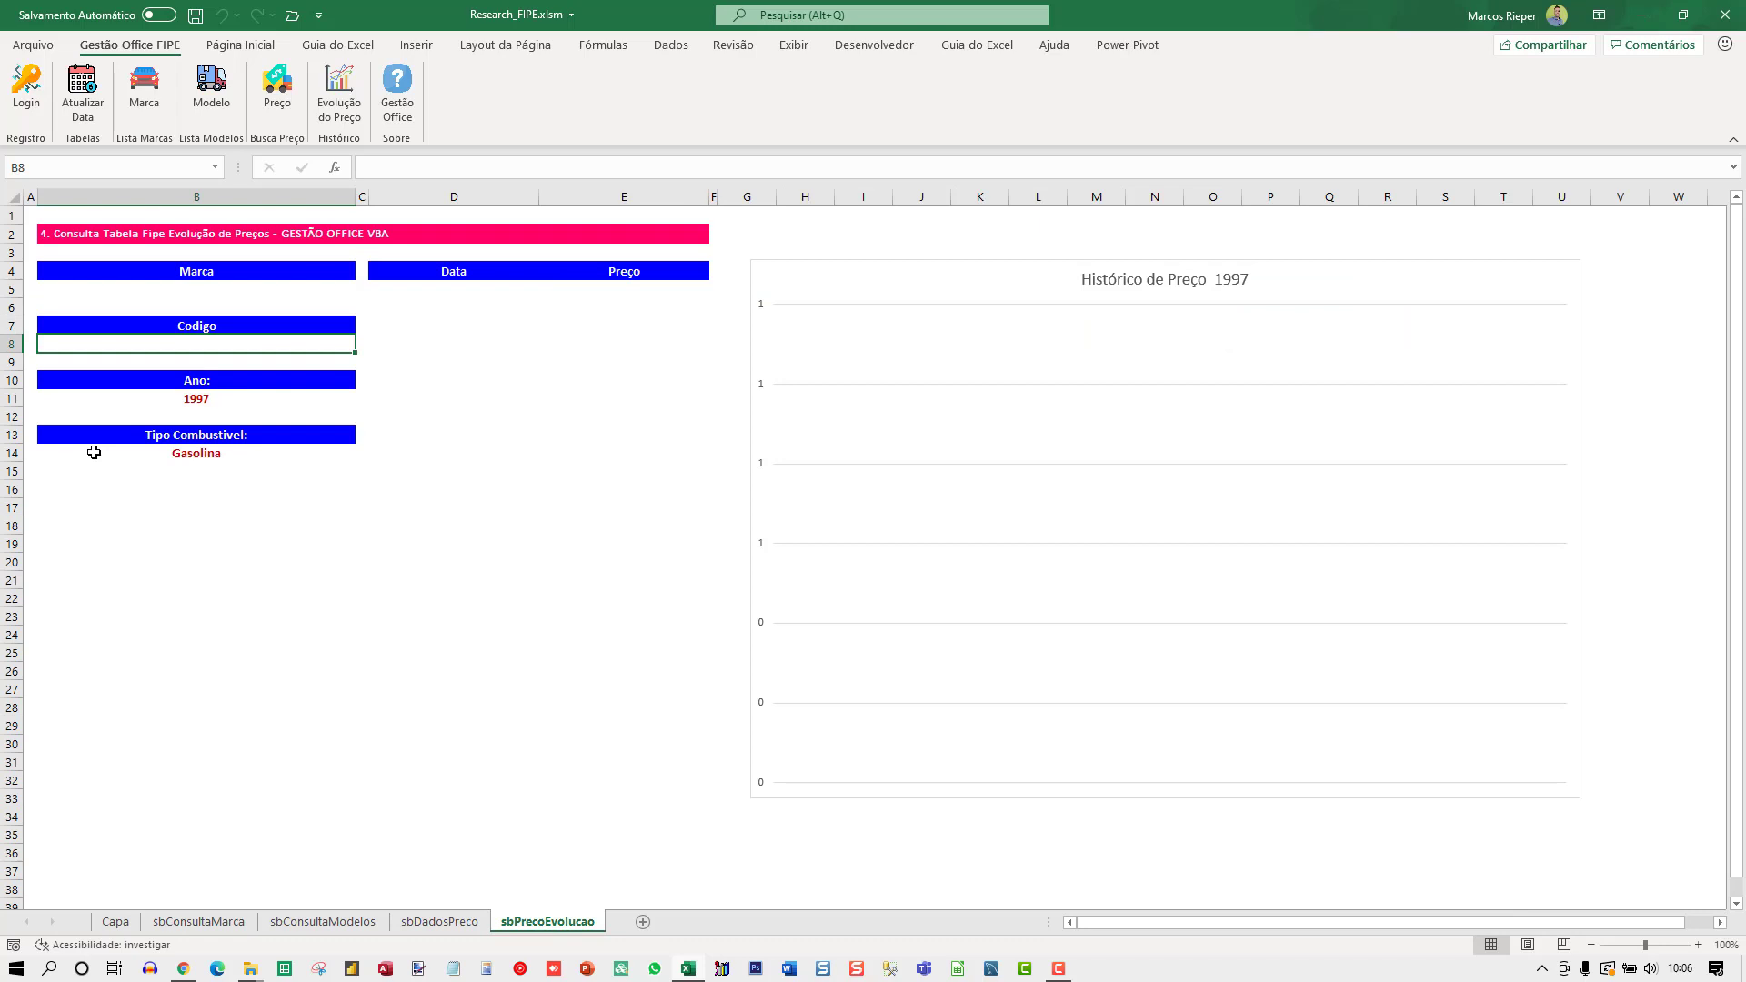
pyautogui.click(183, 453)
pyautogui.click(188, 398)
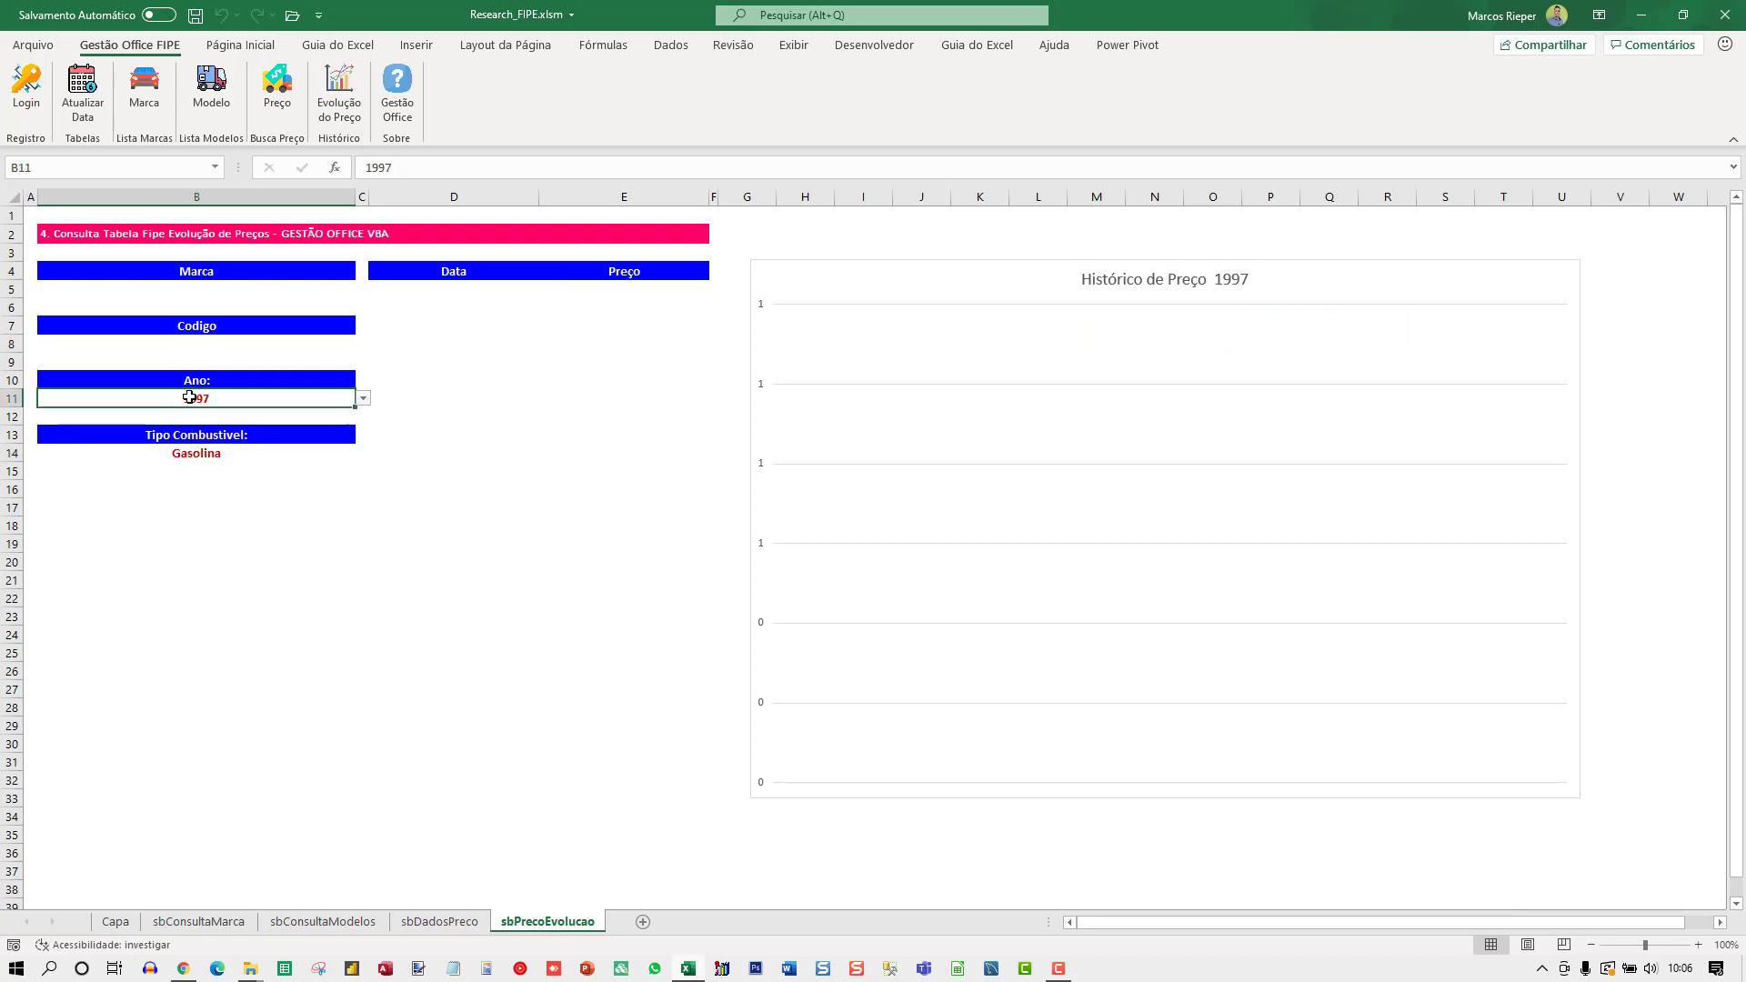
pyautogui.click(363, 398)
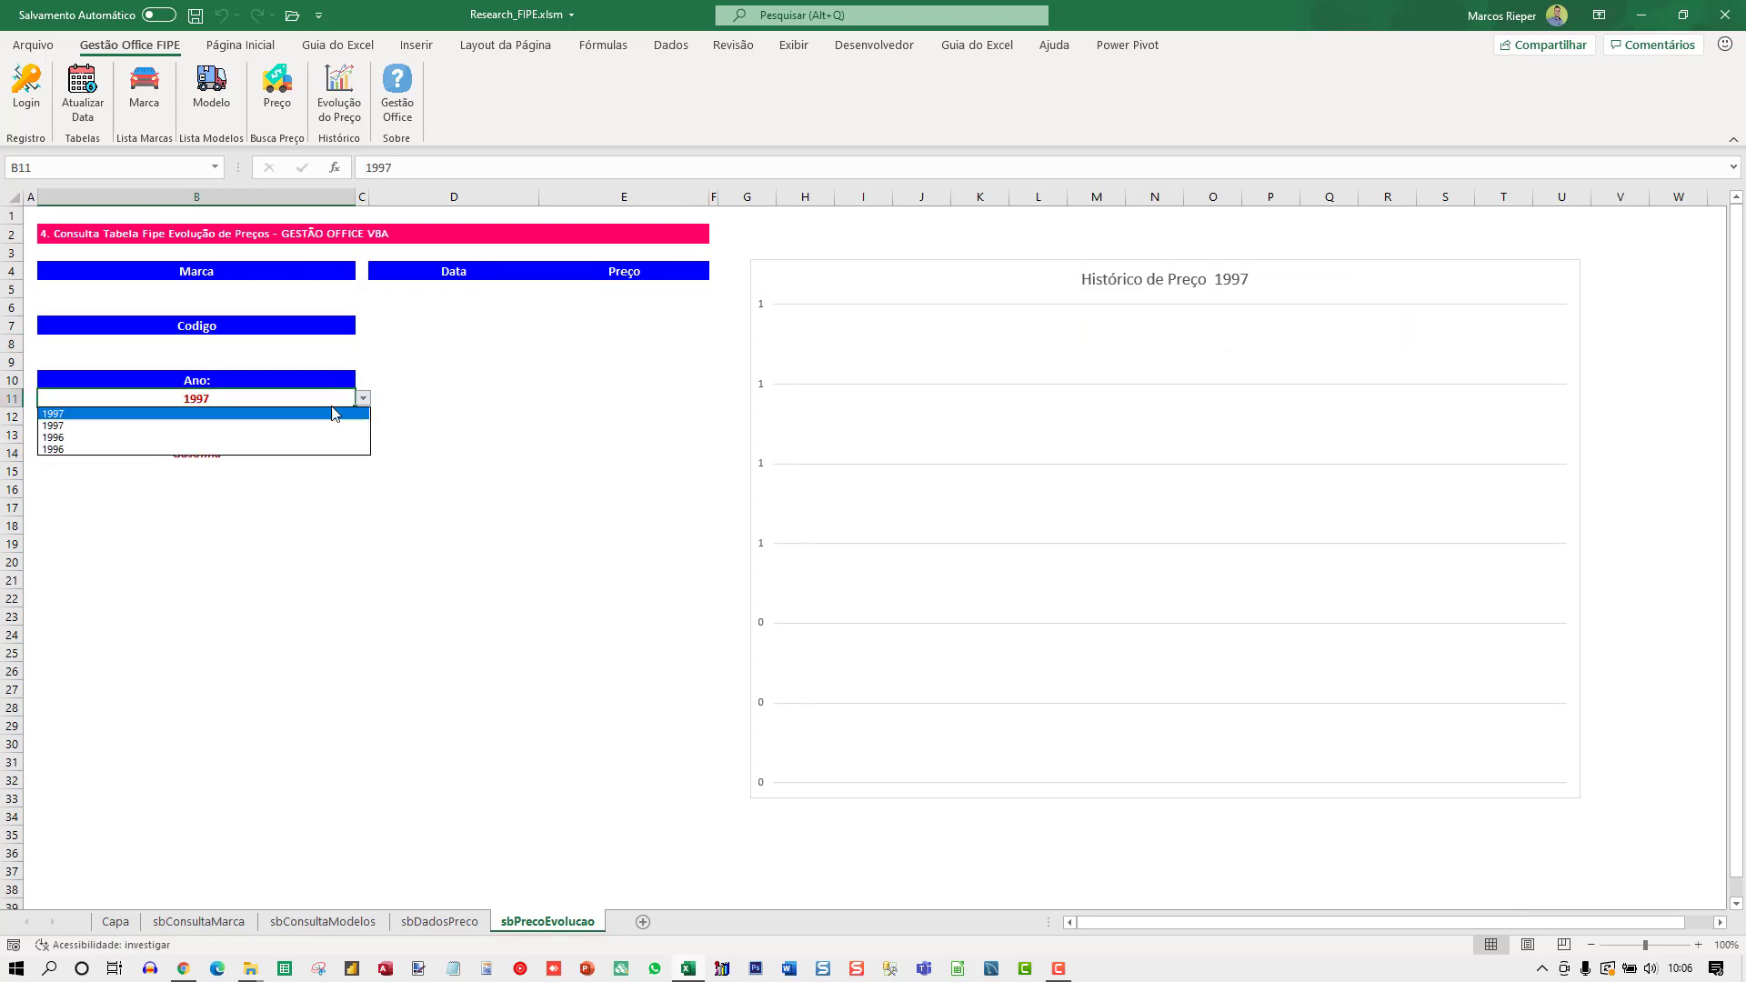
pyautogui.click(174, 417)
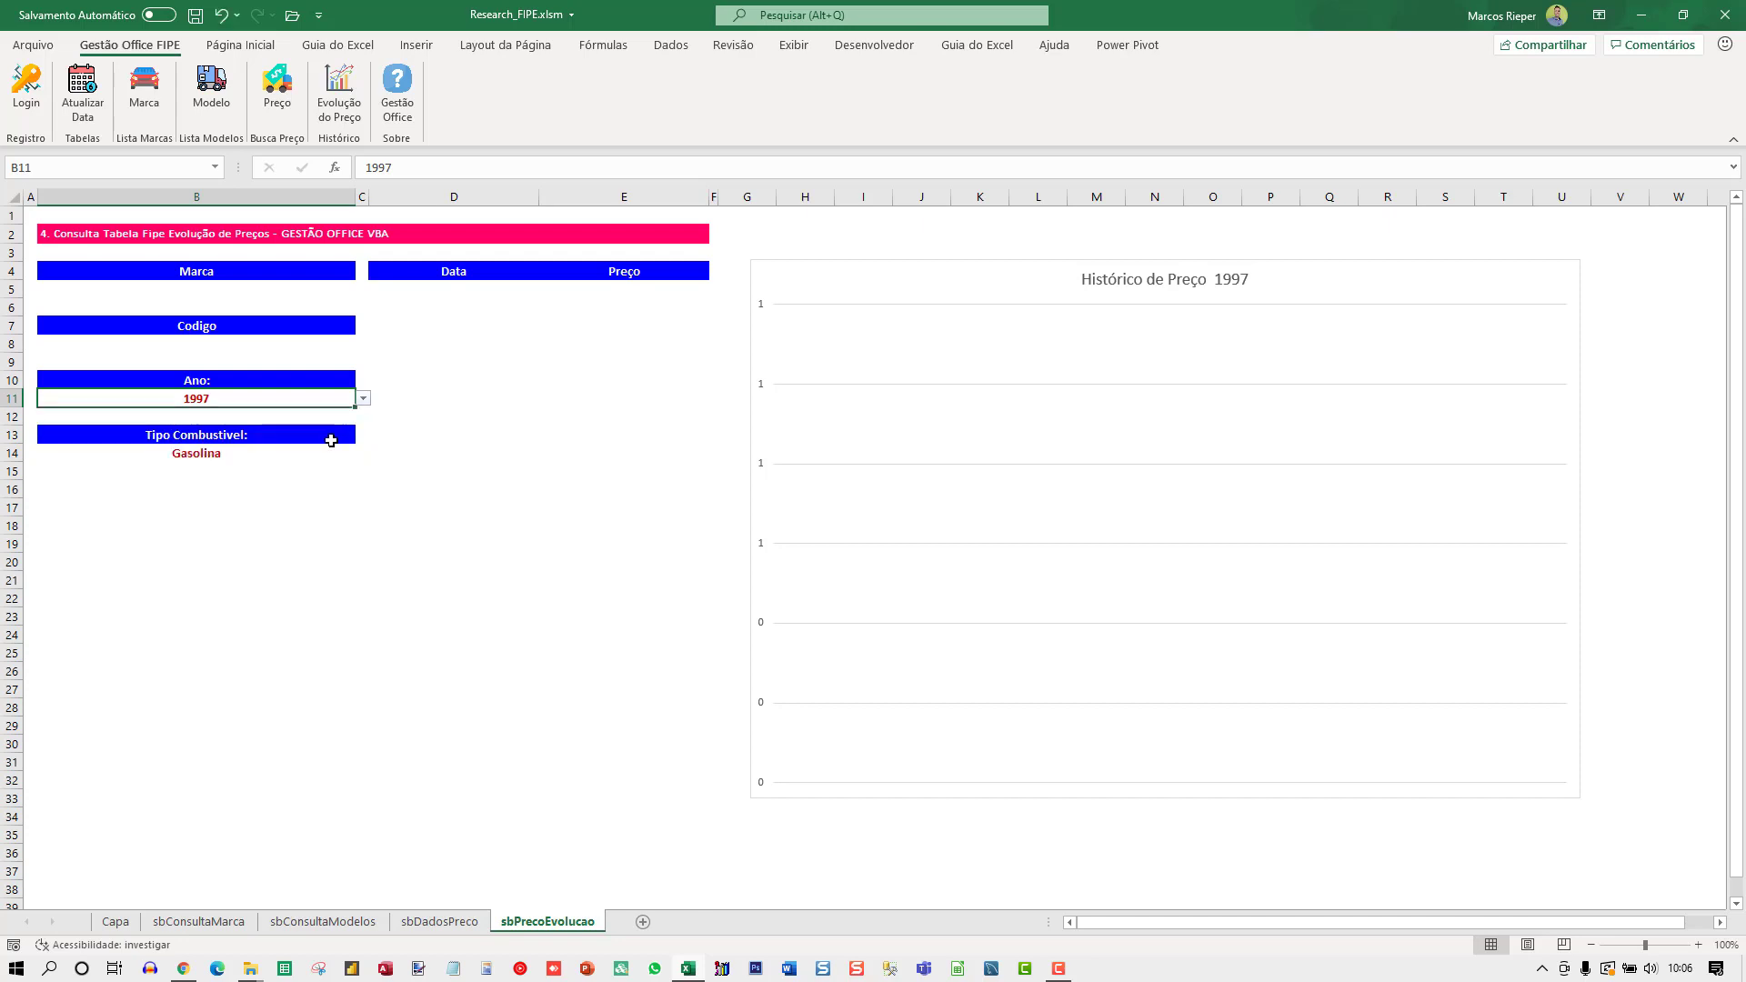
pyautogui.click(353, 459)
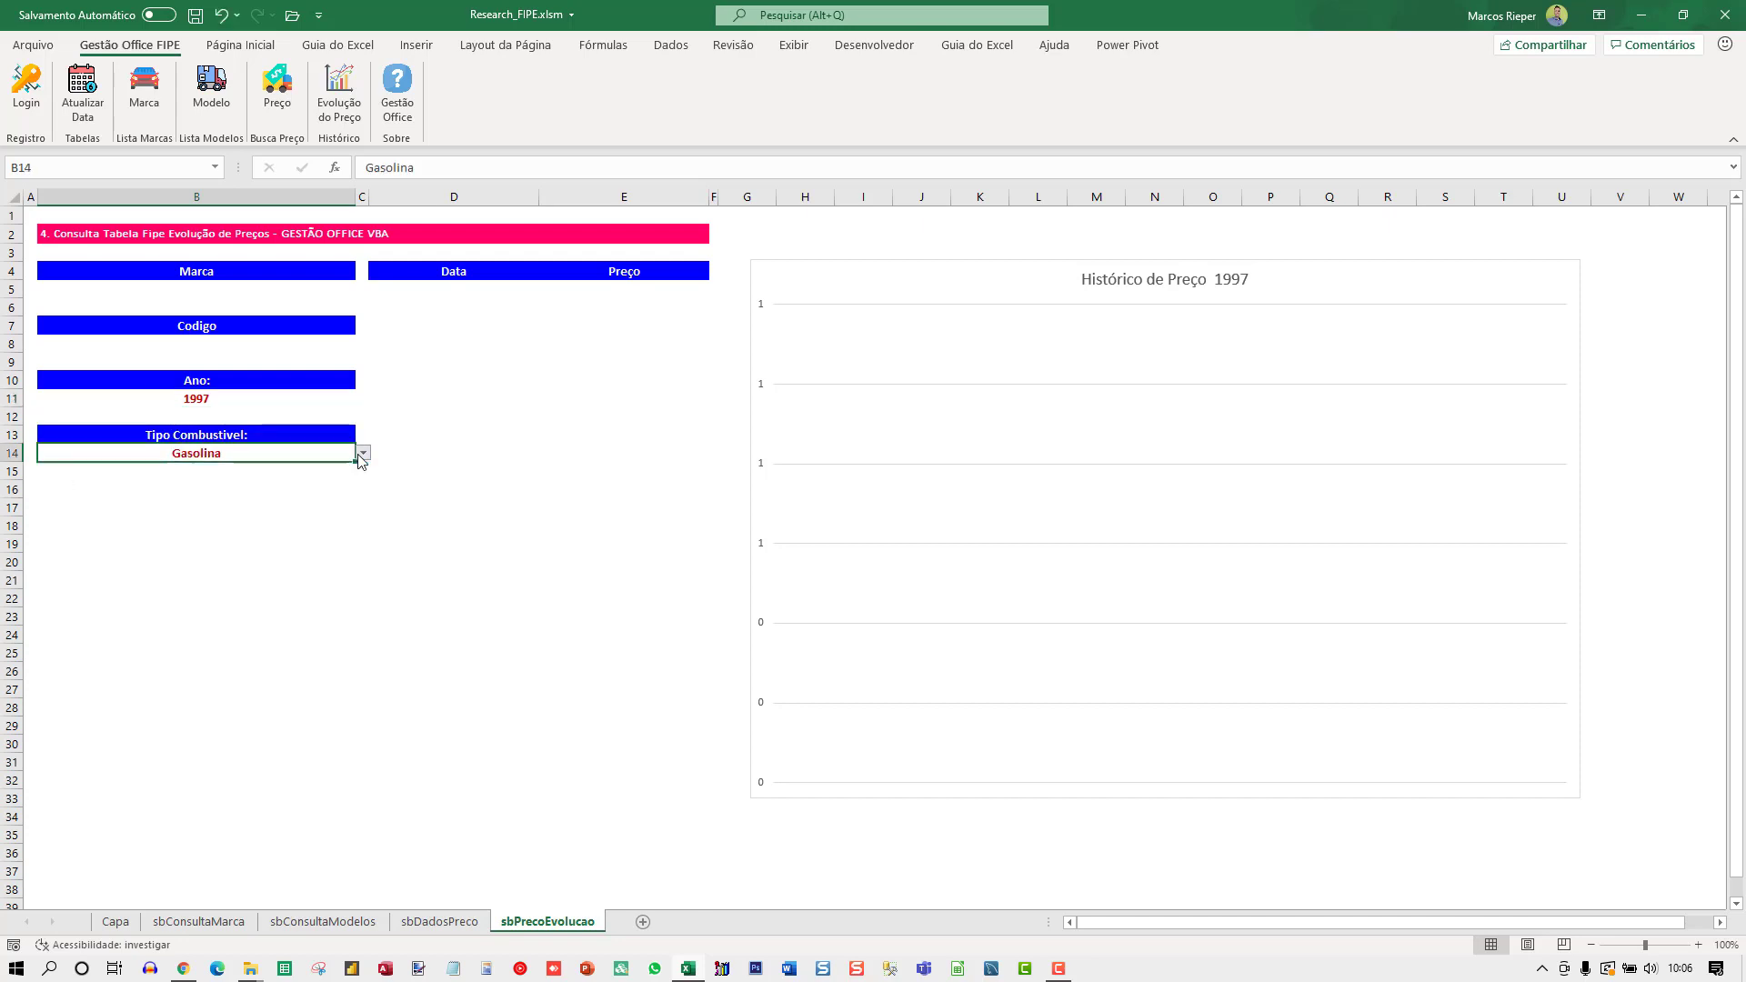
pyautogui.click(339, 93)
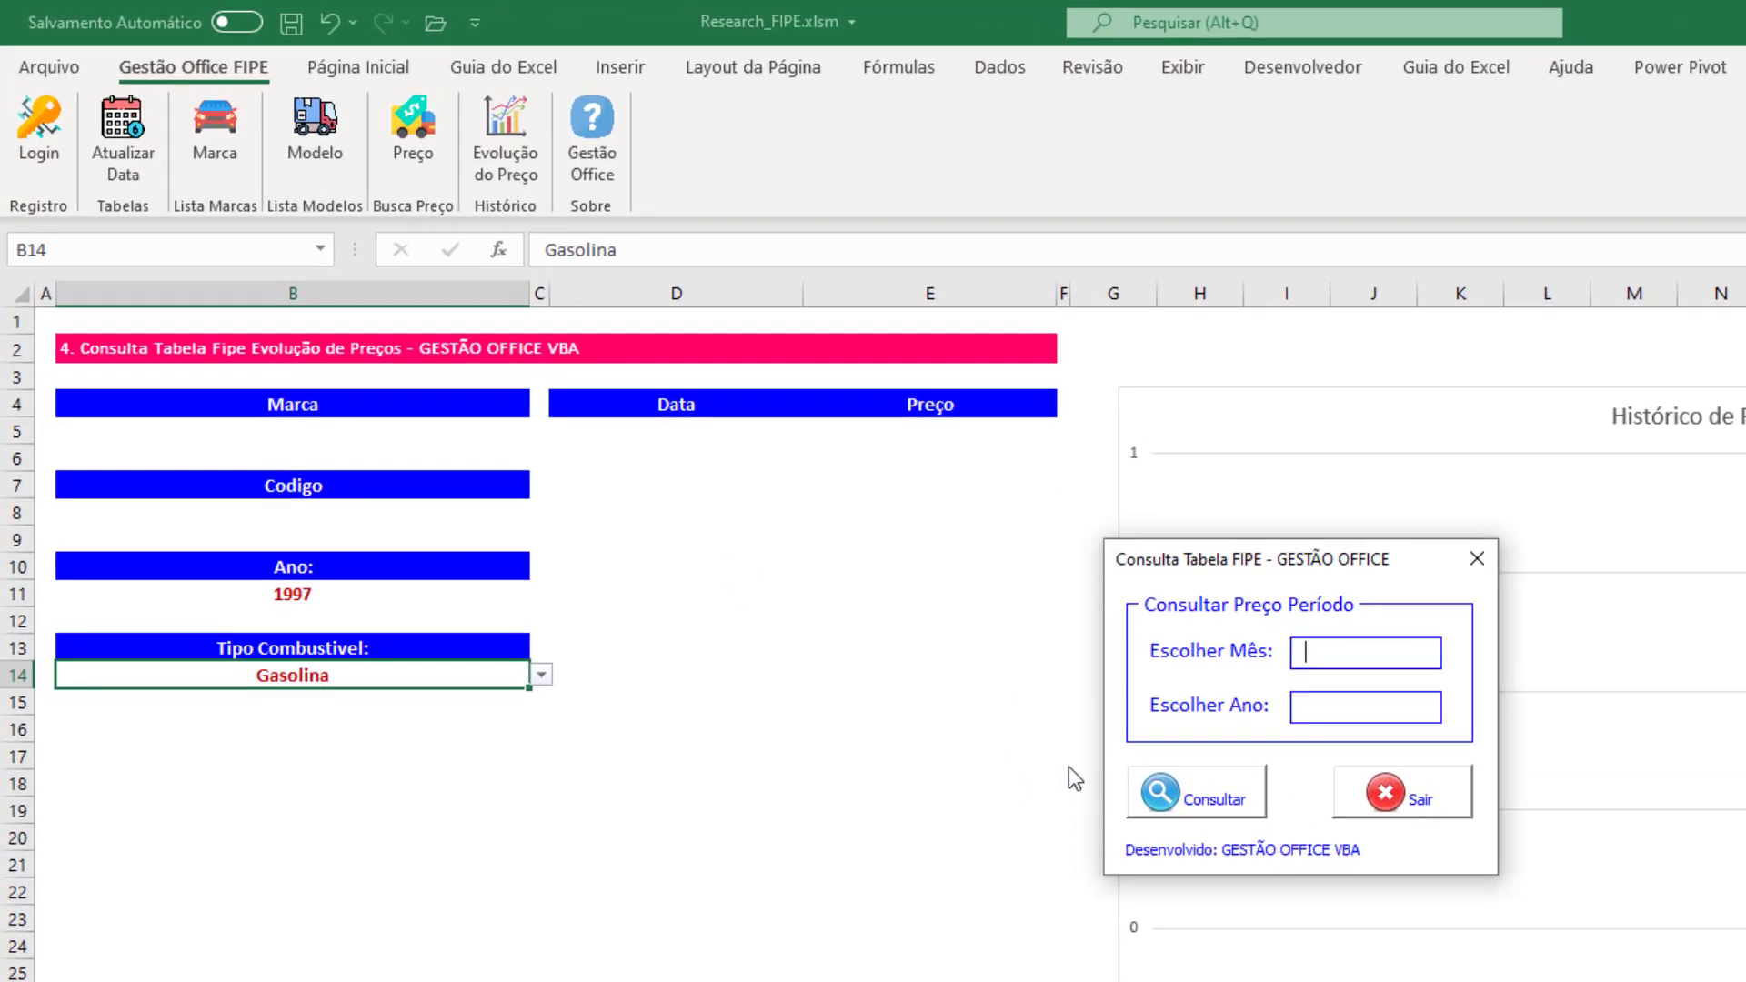
# Step: Query monthly prices from 01/01/2020 to 30/04/2021, then check the January 2020 and April 2021 values
pyautogui.write('01/01/2020')
pyautogui.press('Tab')
pyautogui.write('30/04/202')
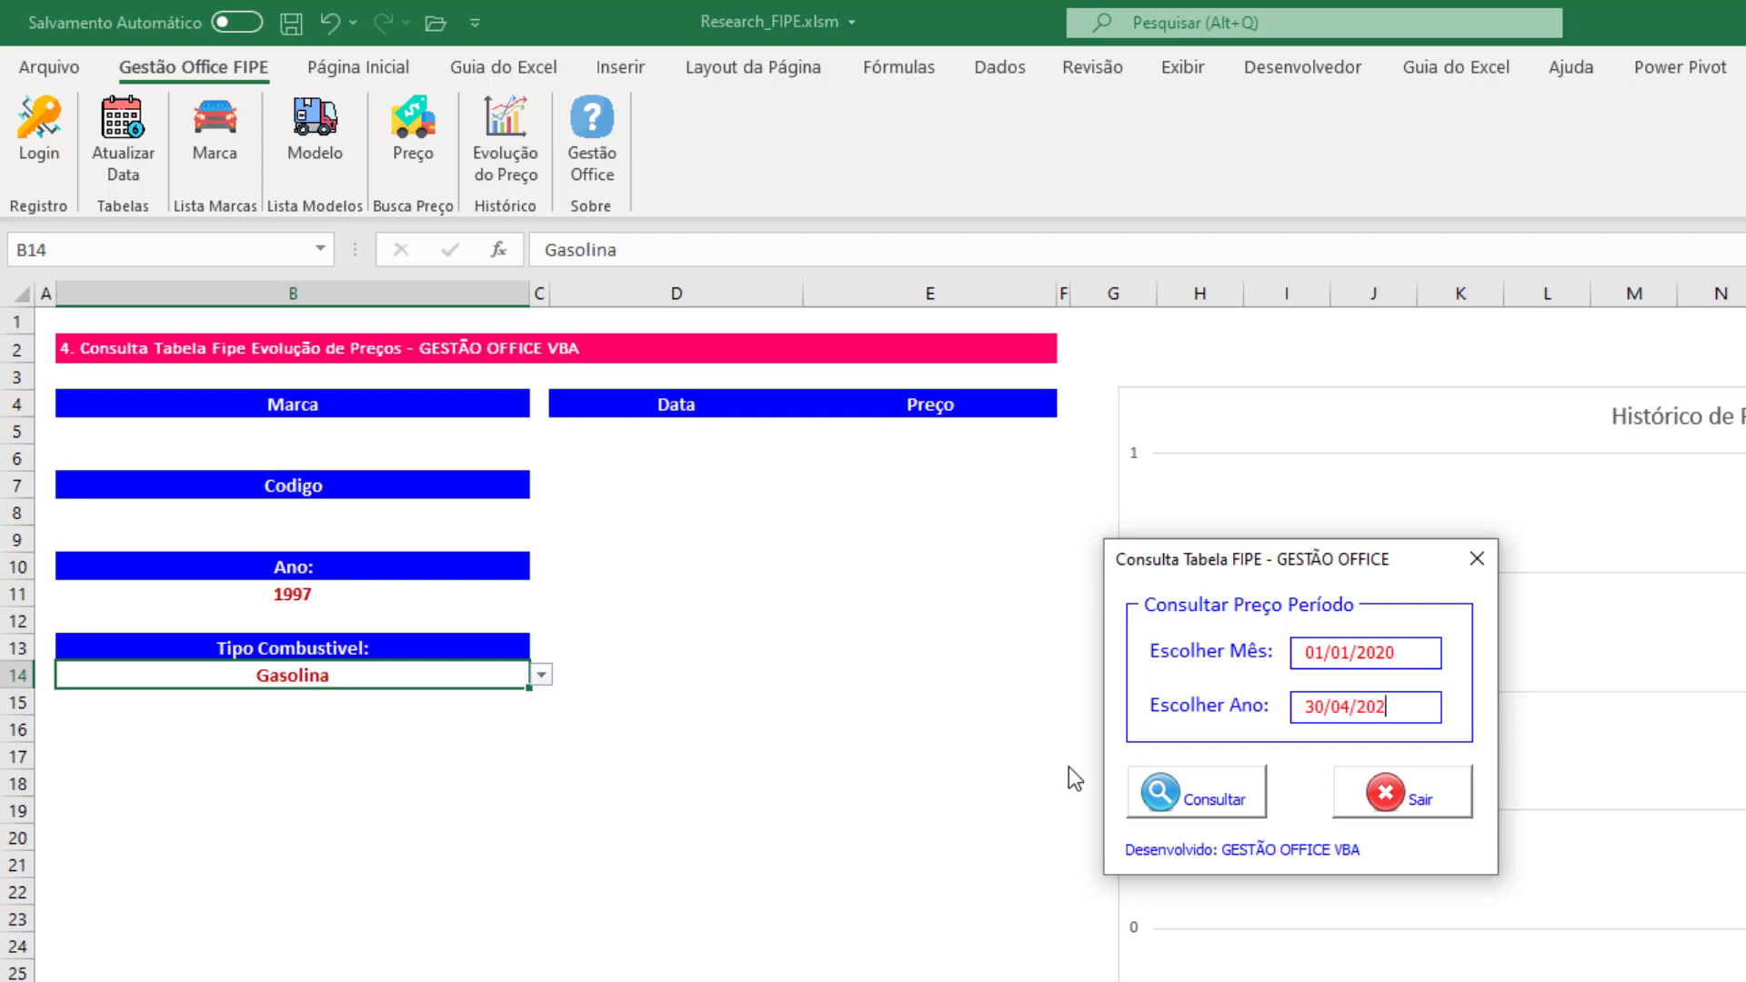
pyautogui.click(1202, 797)
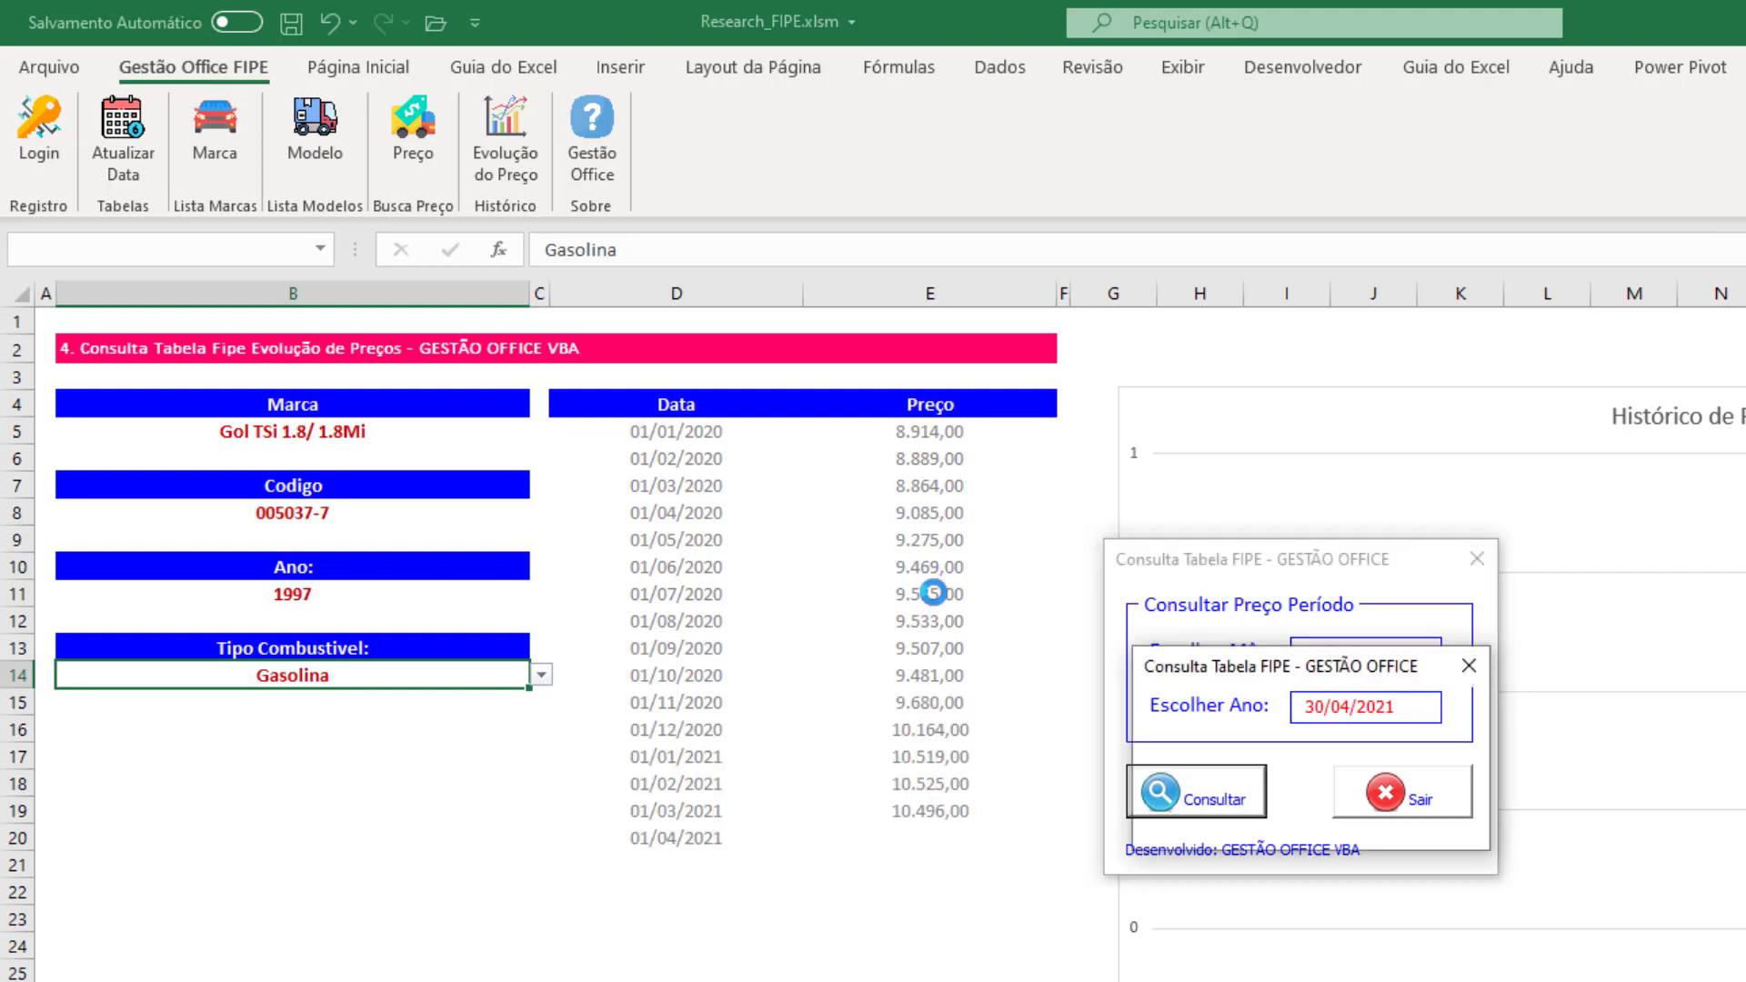
pyautogui.click(1423, 823)
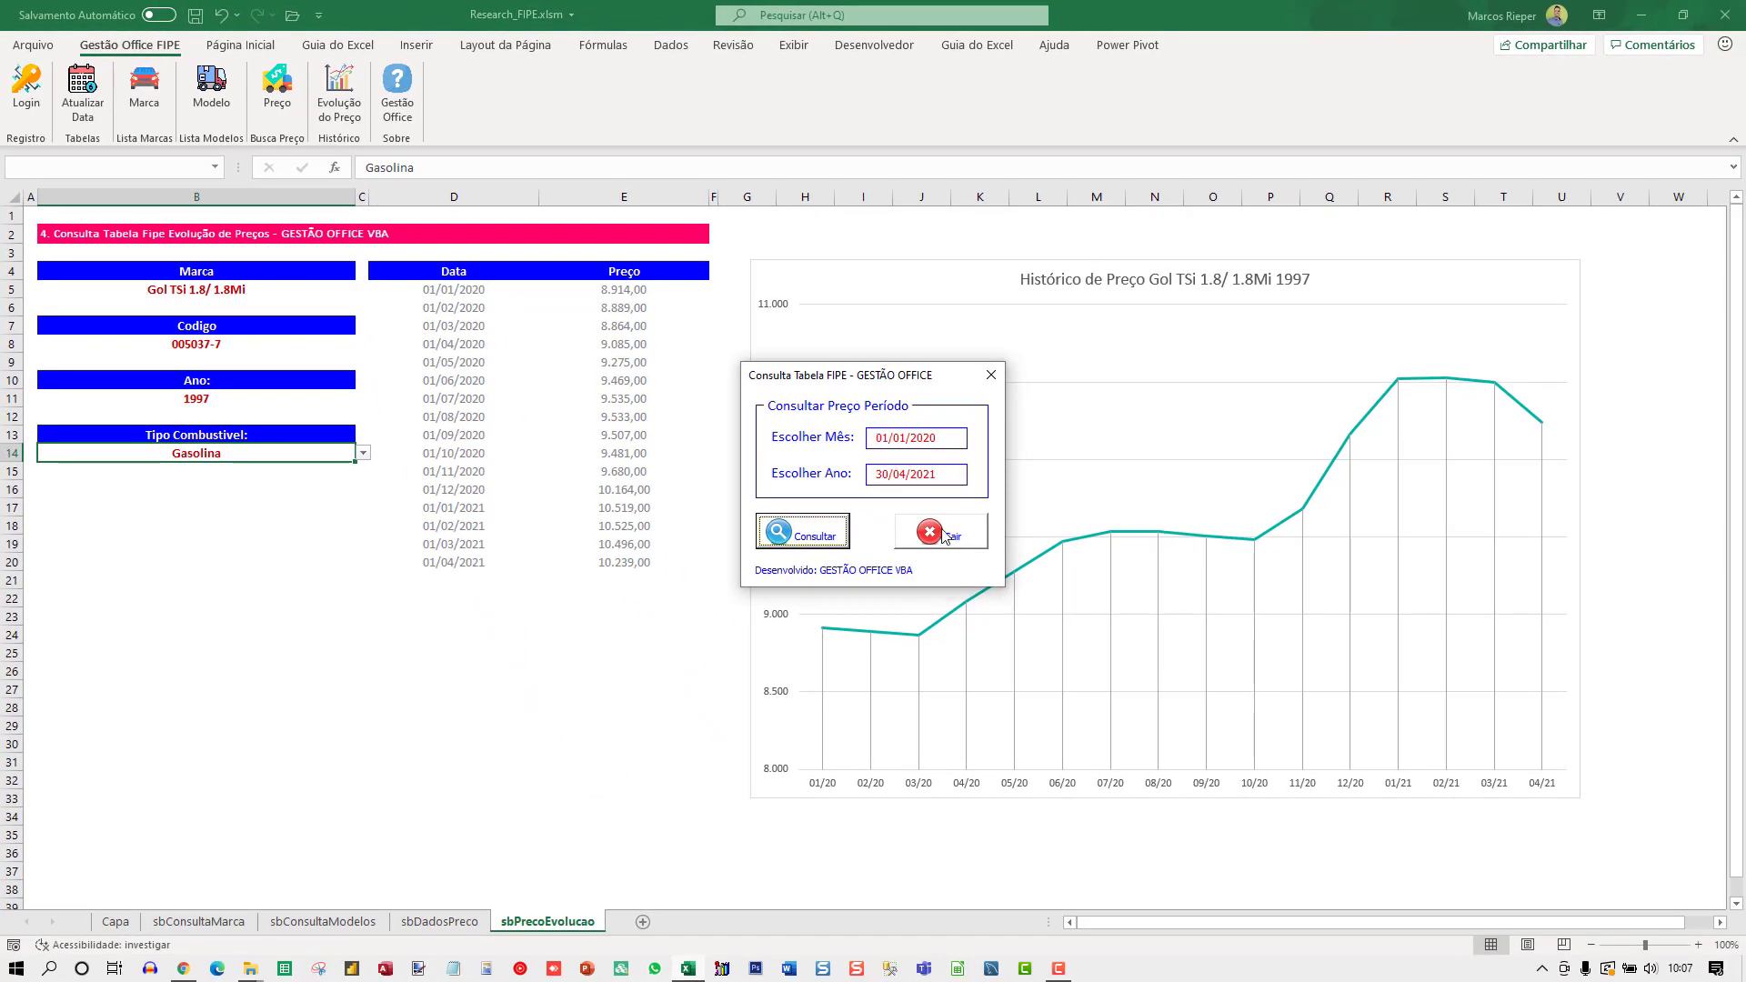
pyautogui.click(946, 535)
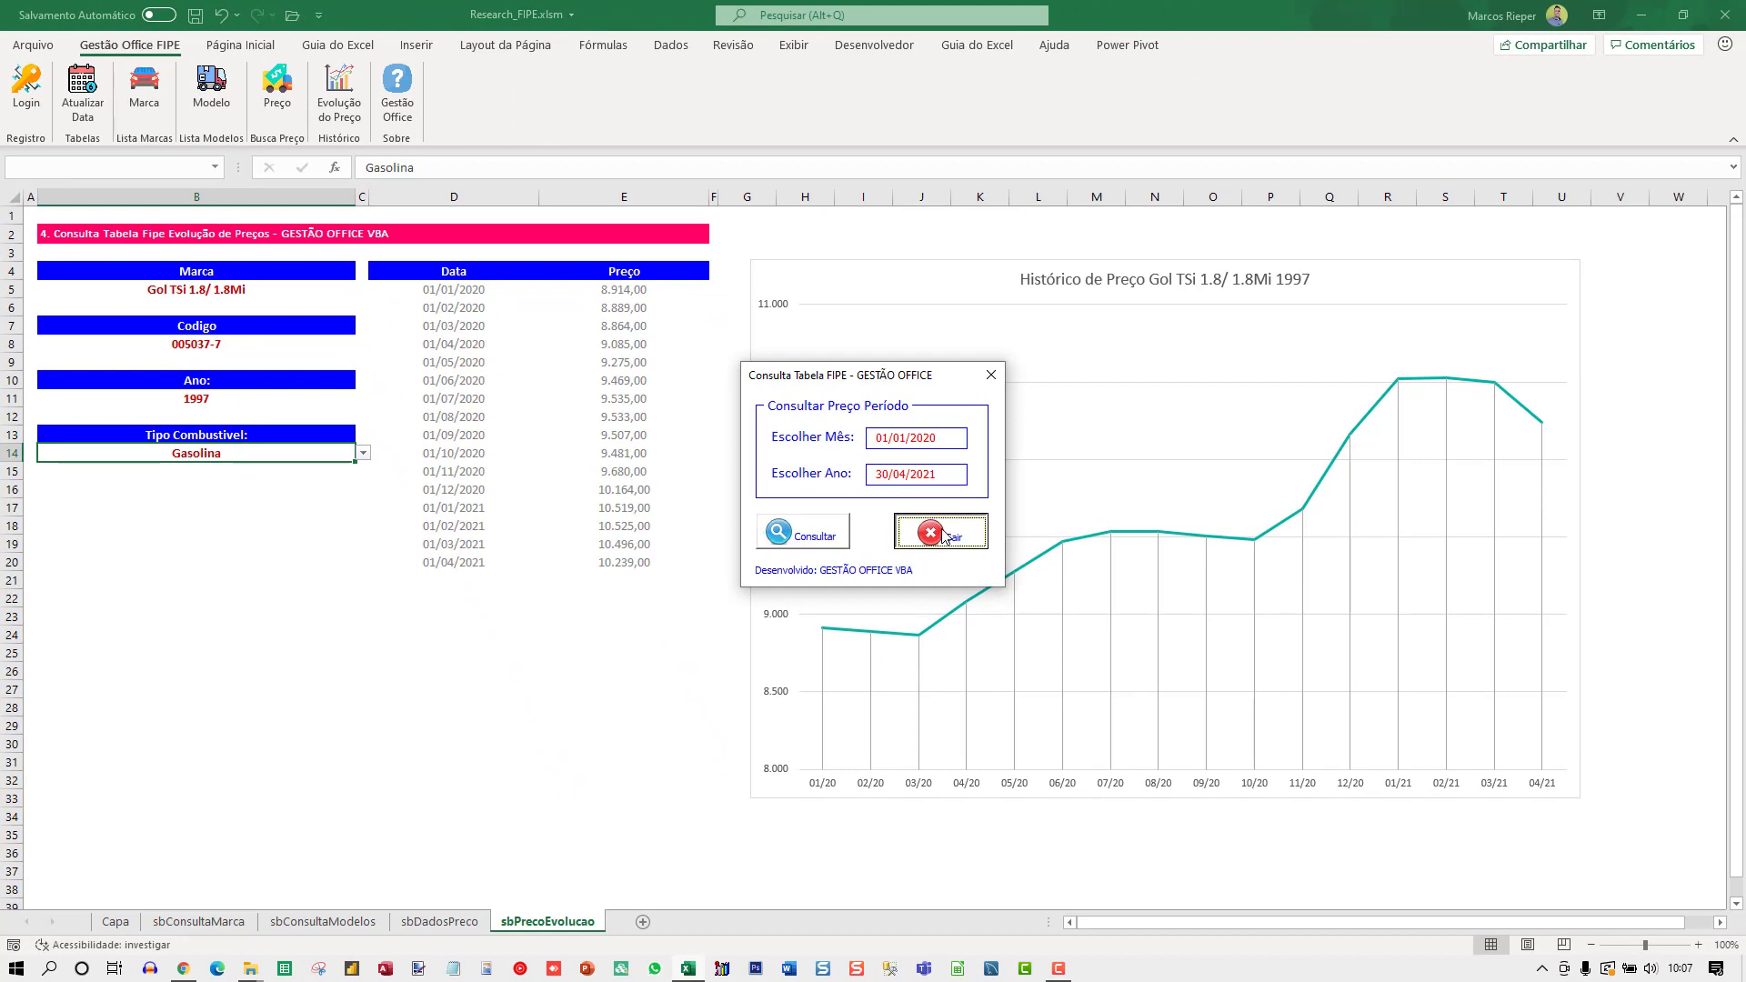
pyautogui.click(607, 287)
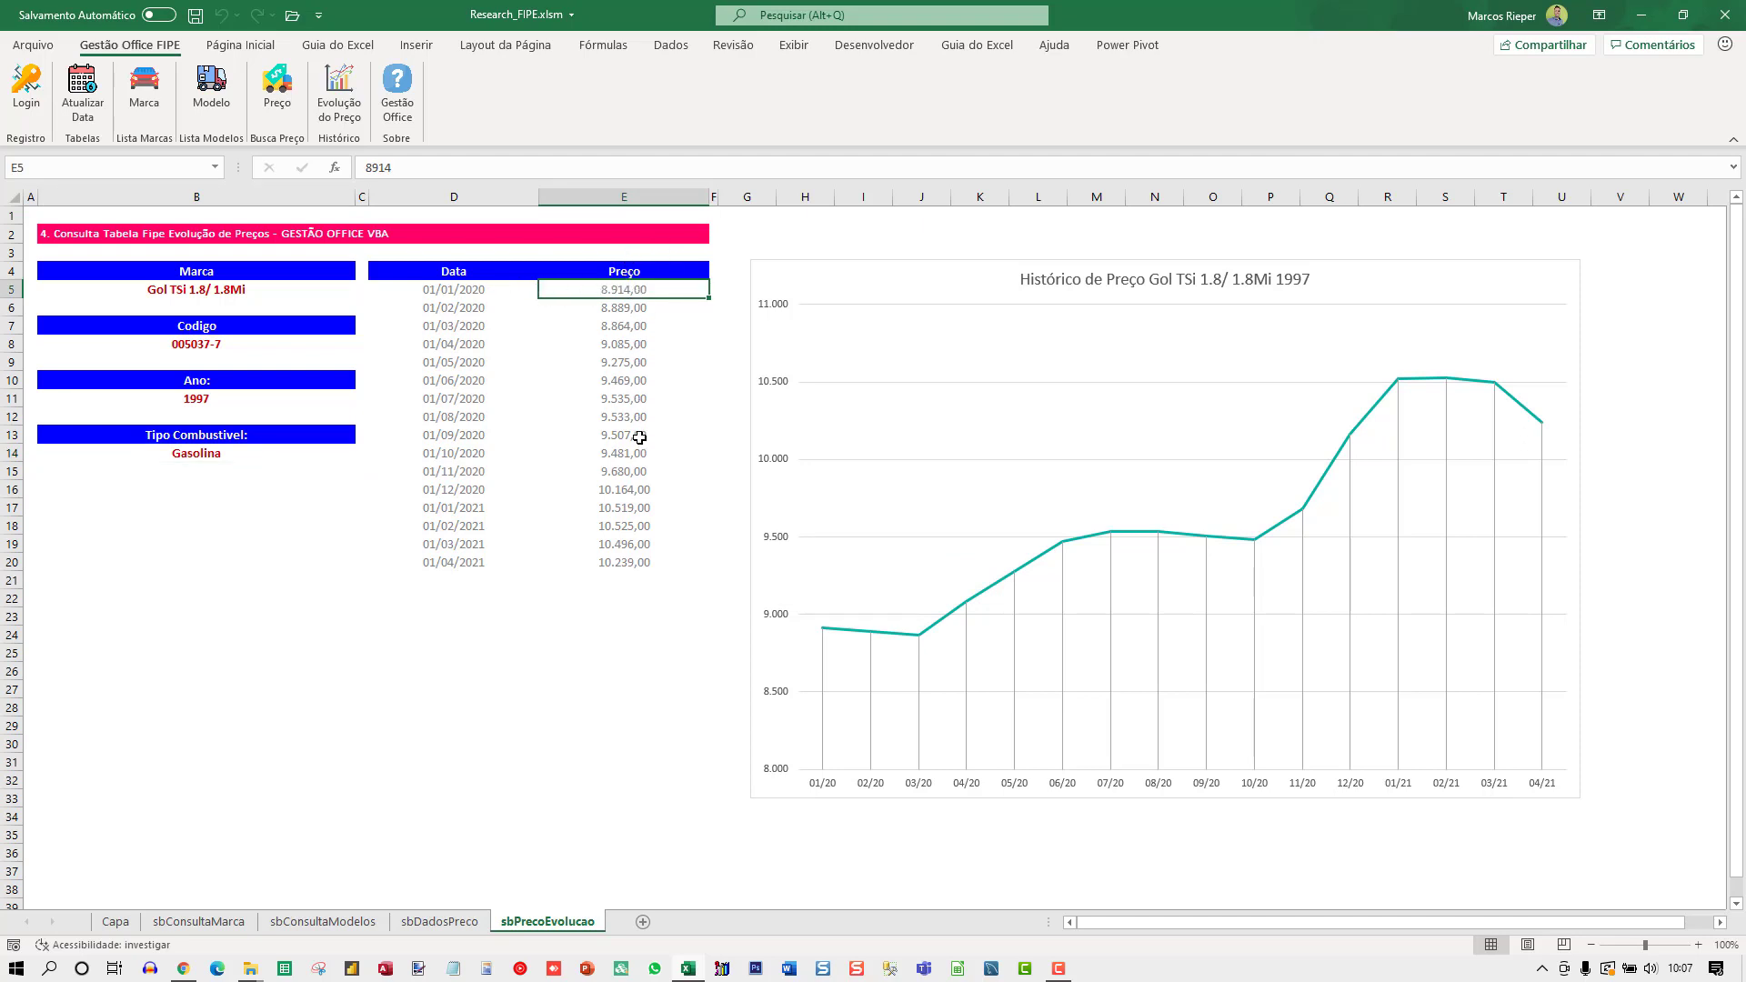
pyautogui.click(636, 563)
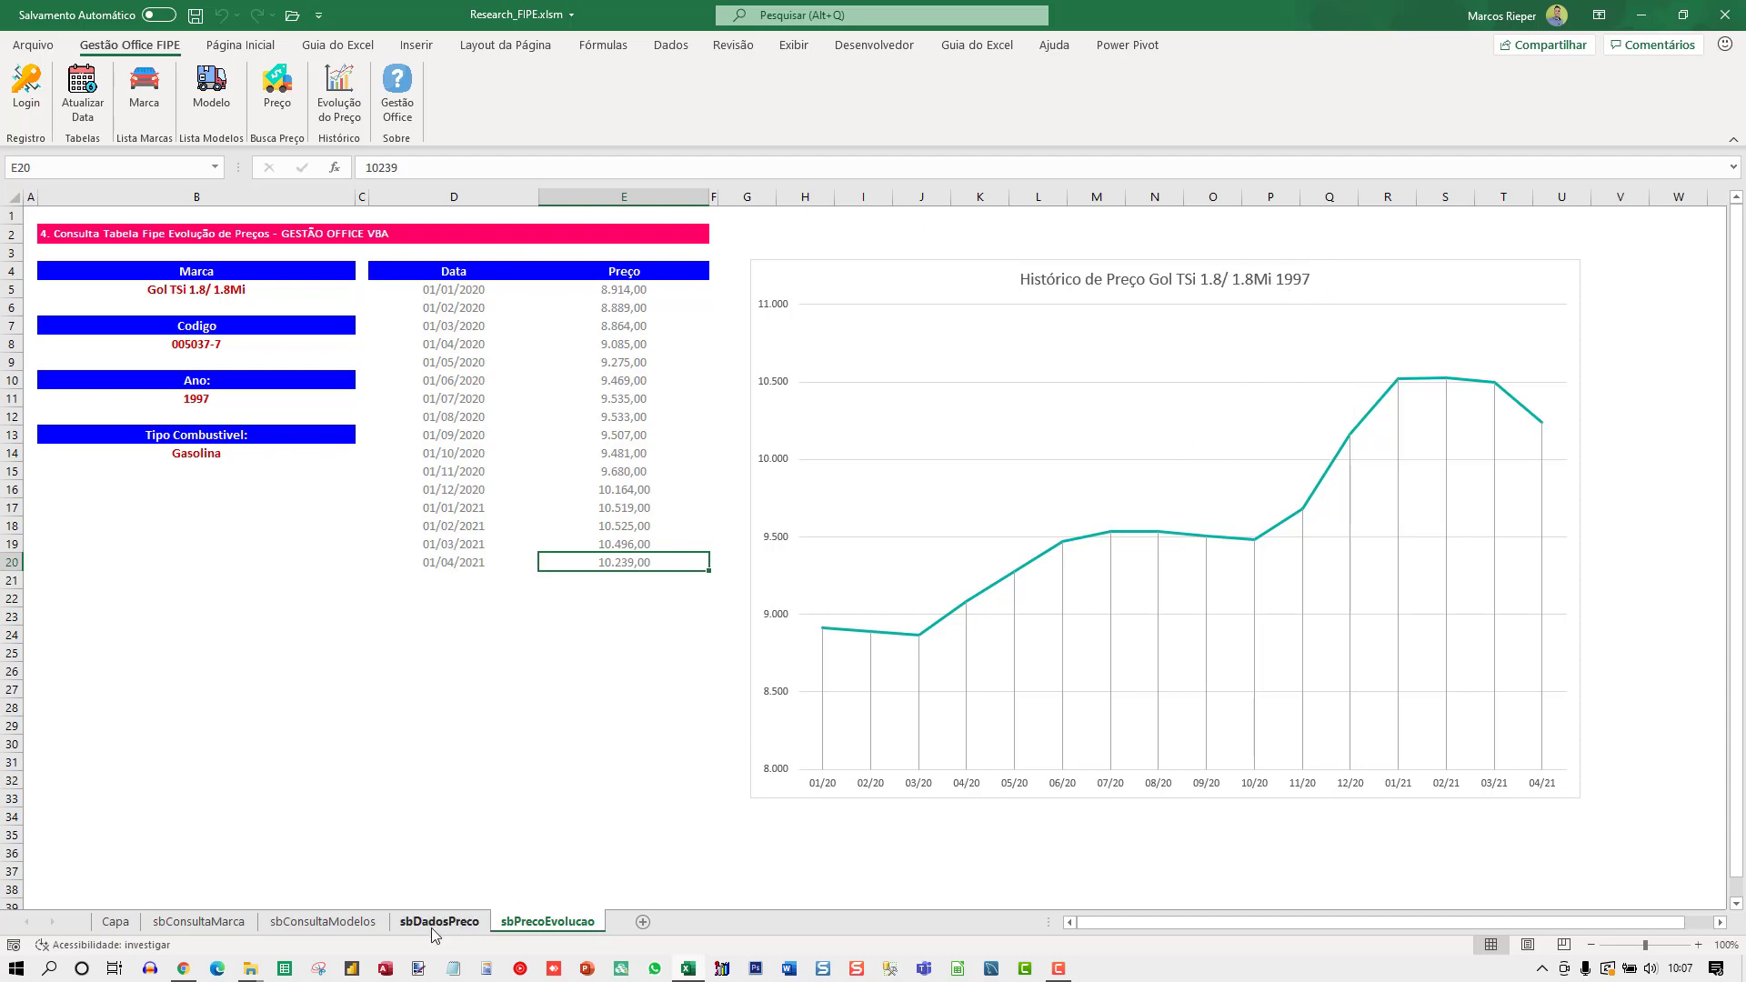
# Step: Query FIPE prices for Fox 1.0 Mi Total Flex 8V 3p, giving five 2010–2014 rows on sbDadosPreco
pyautogui.click(440, 922)
pyautogui.click(341, 324)
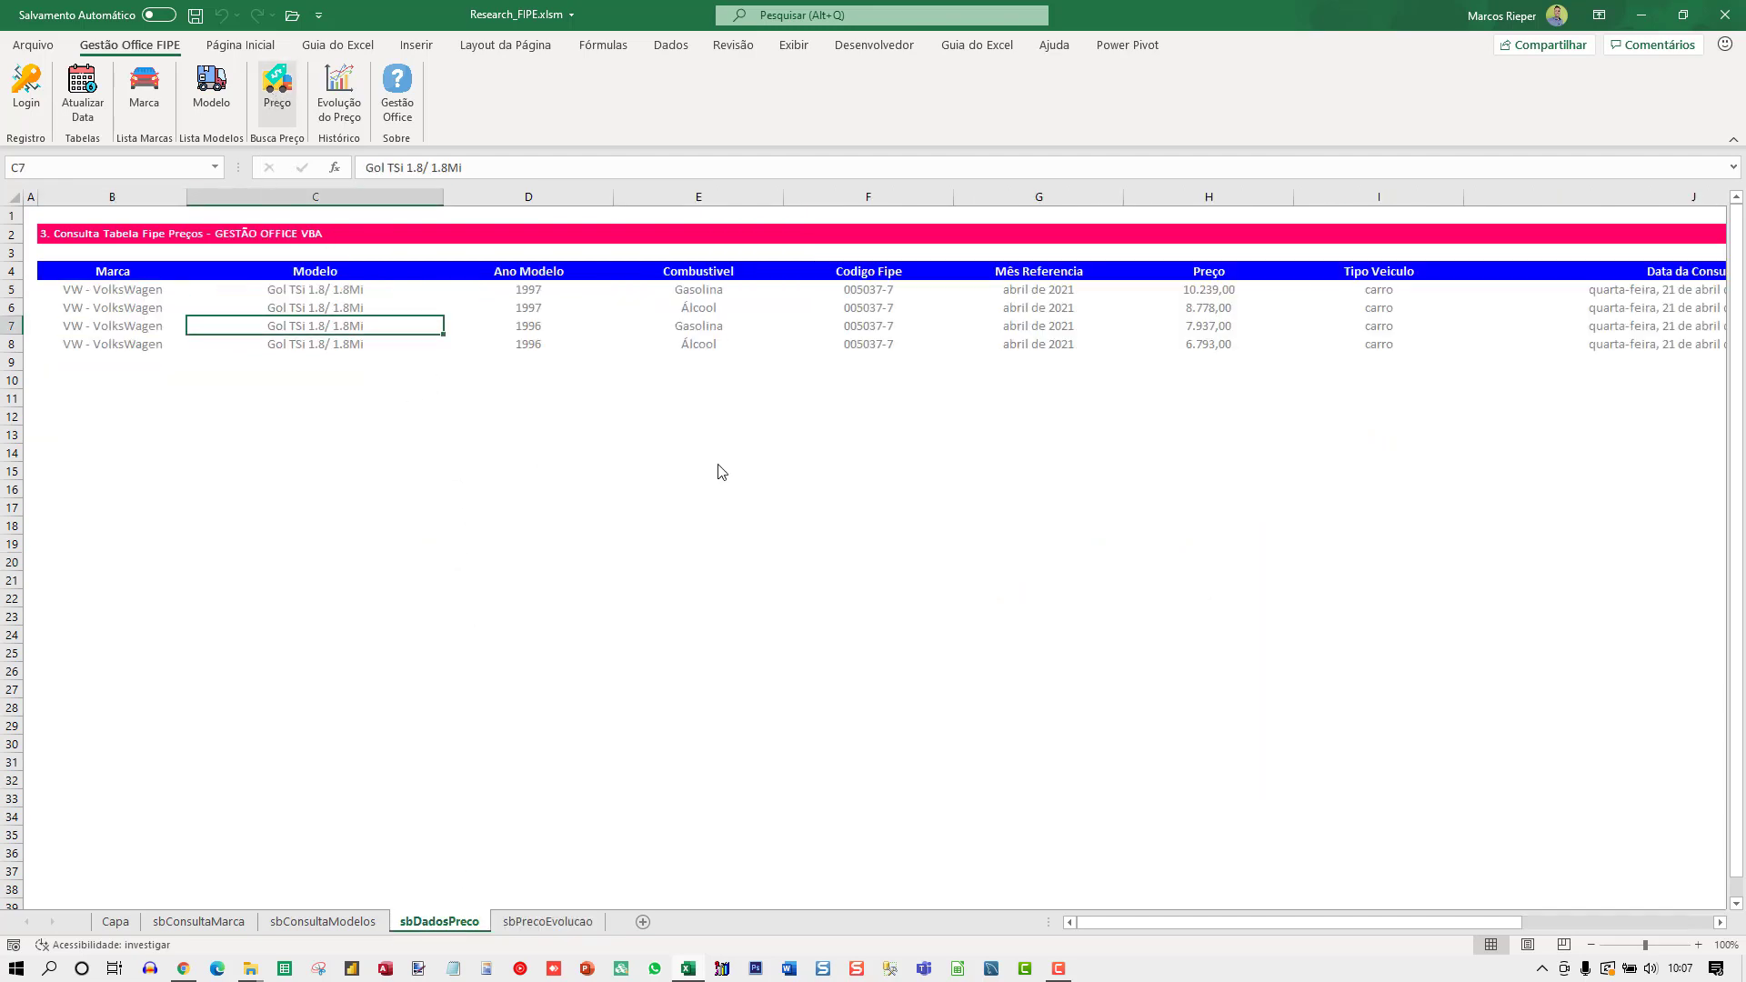
pyautogui.click(1074, 455)
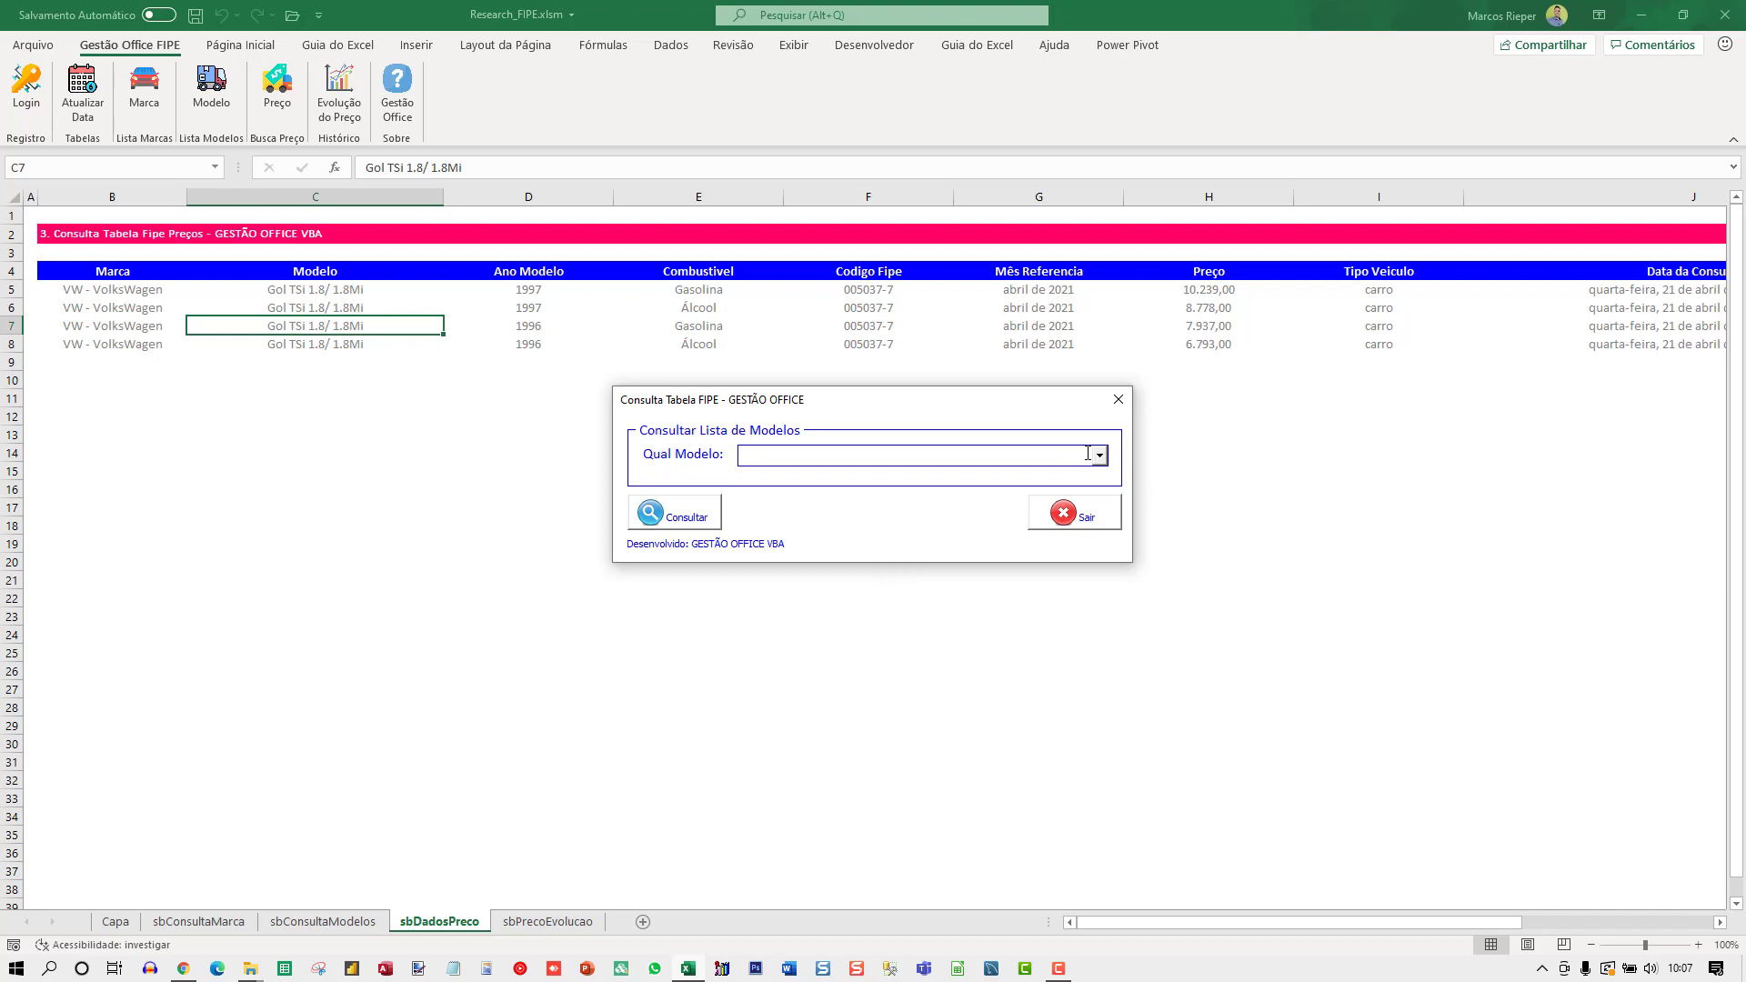
pyautogui.write('Fox 1.0 Mi Total Flex 8V 3p')
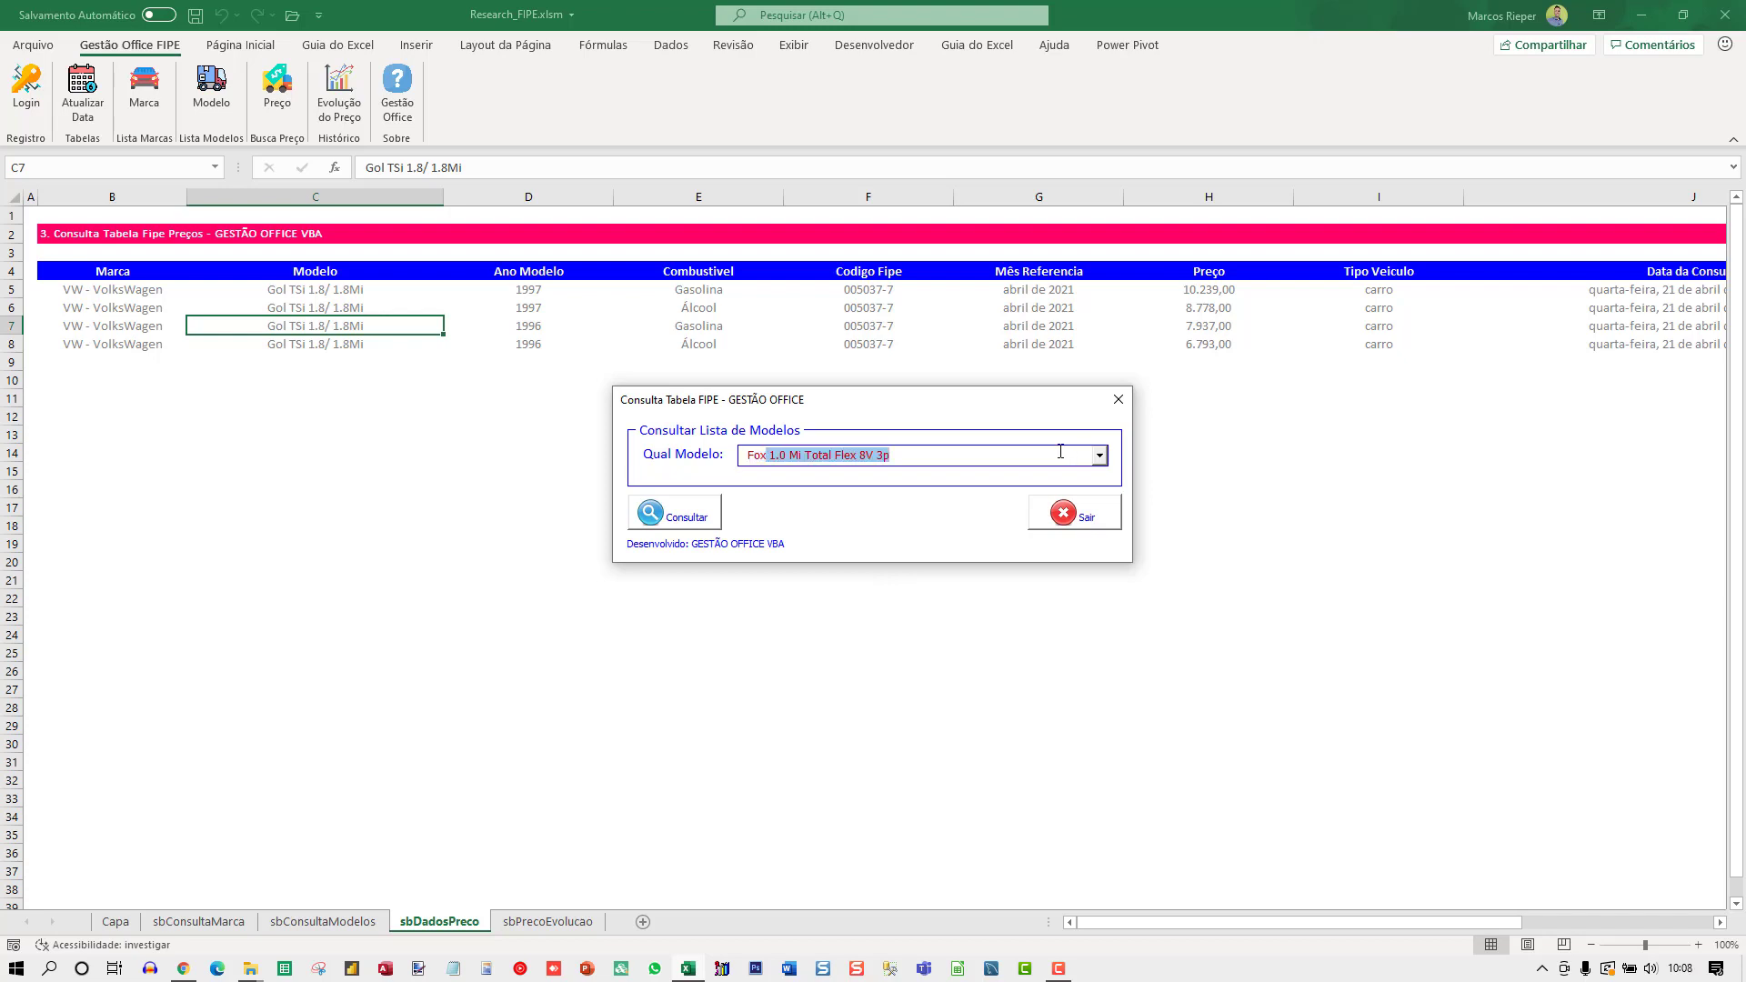
pyautogui.click(870, 461)
pyautogui.hotkey('ctrl', 'a')
pyautogui.click(681, 510)
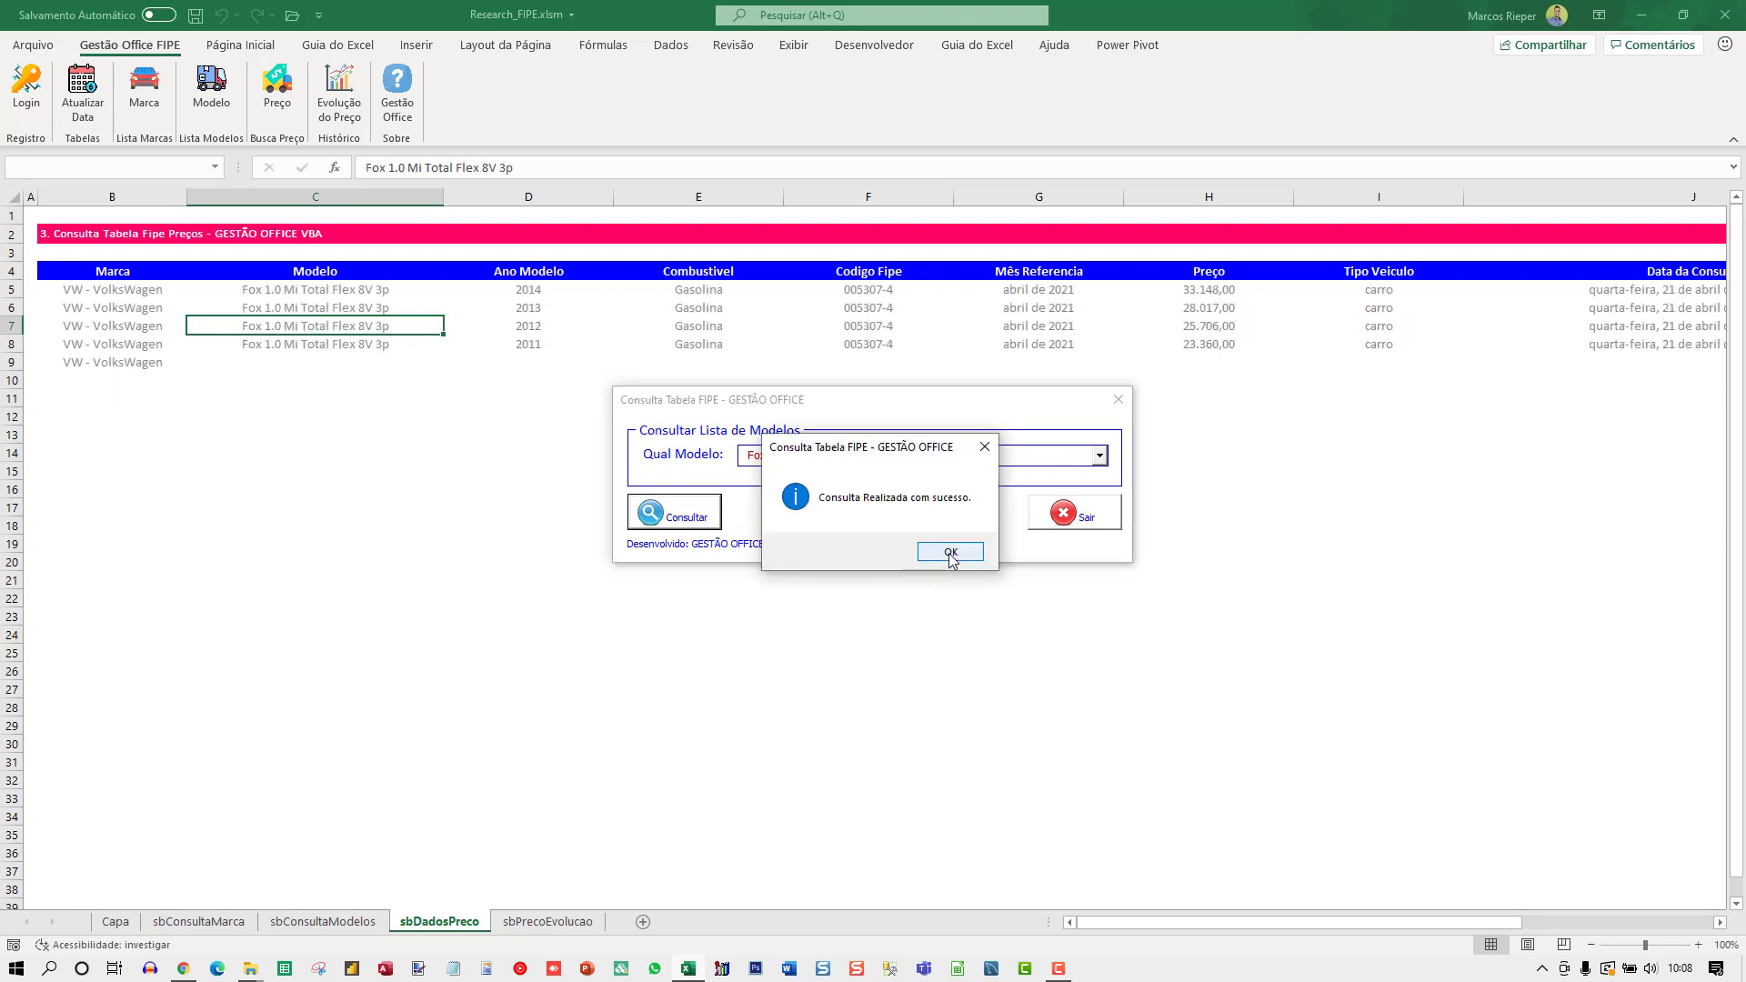
pyautogui.click(946, 552)
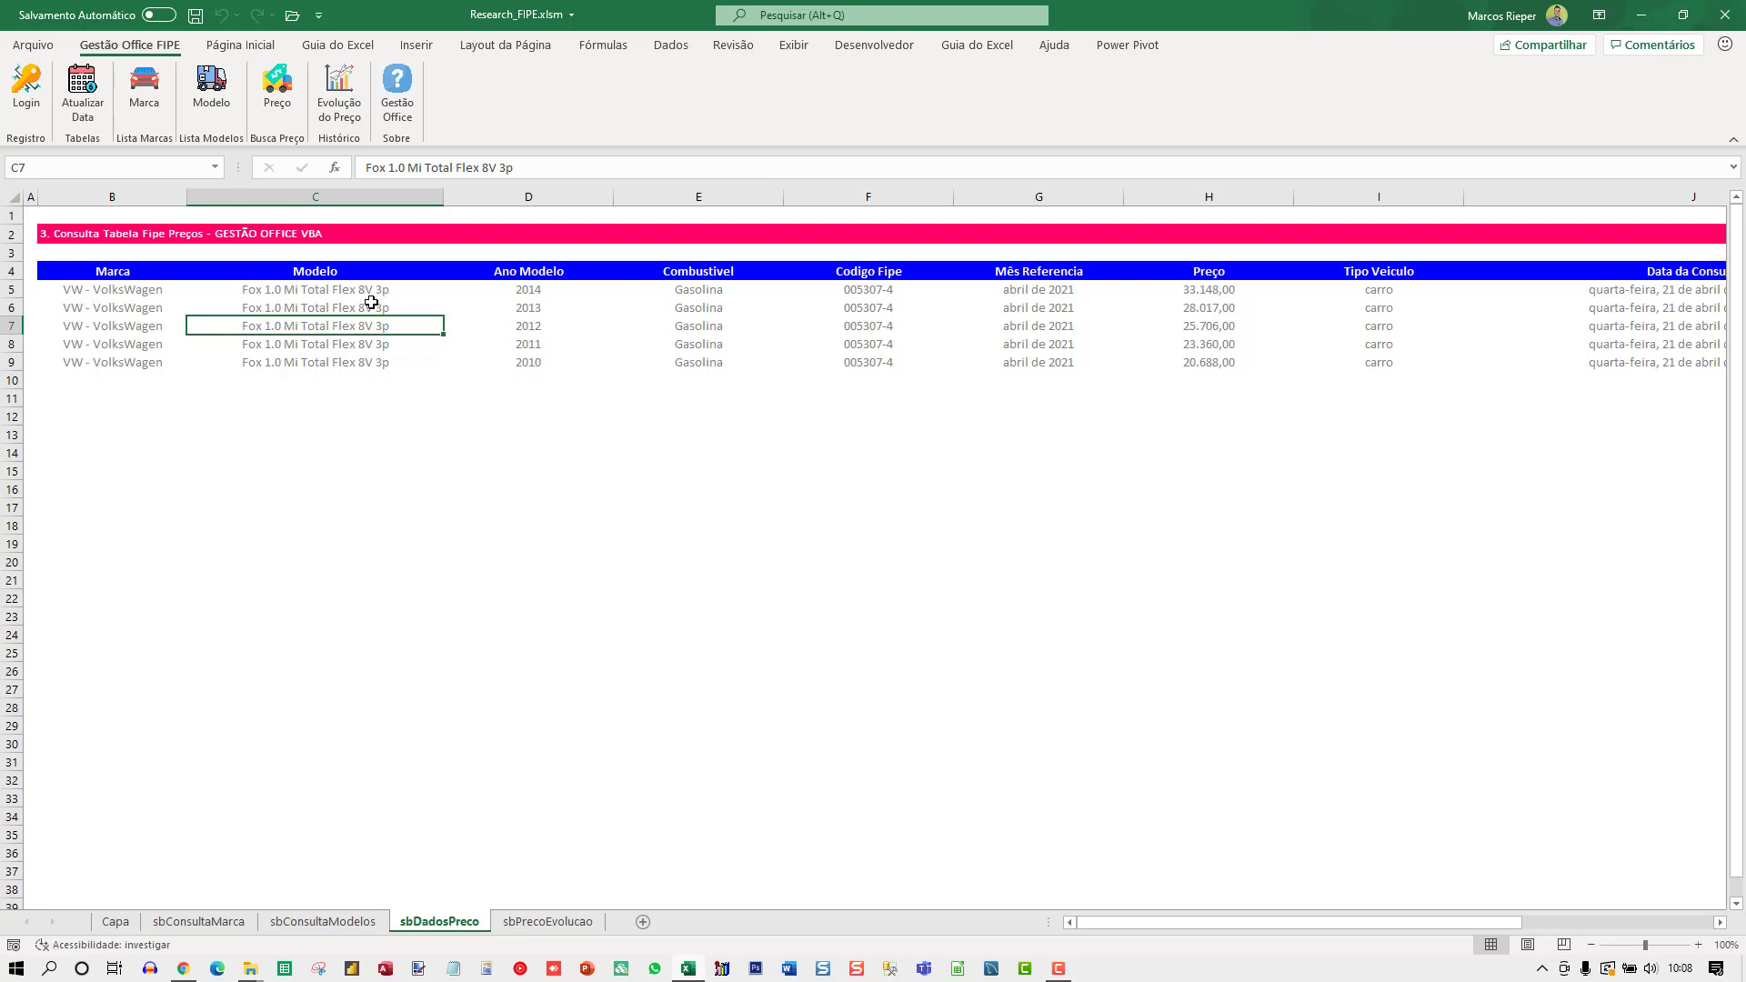
# Step: On sbPrecoEvolucao, change the model year in B11 from 1997 to 2014, keeping Gasolina fuel
pyautogui.click(547, 921)
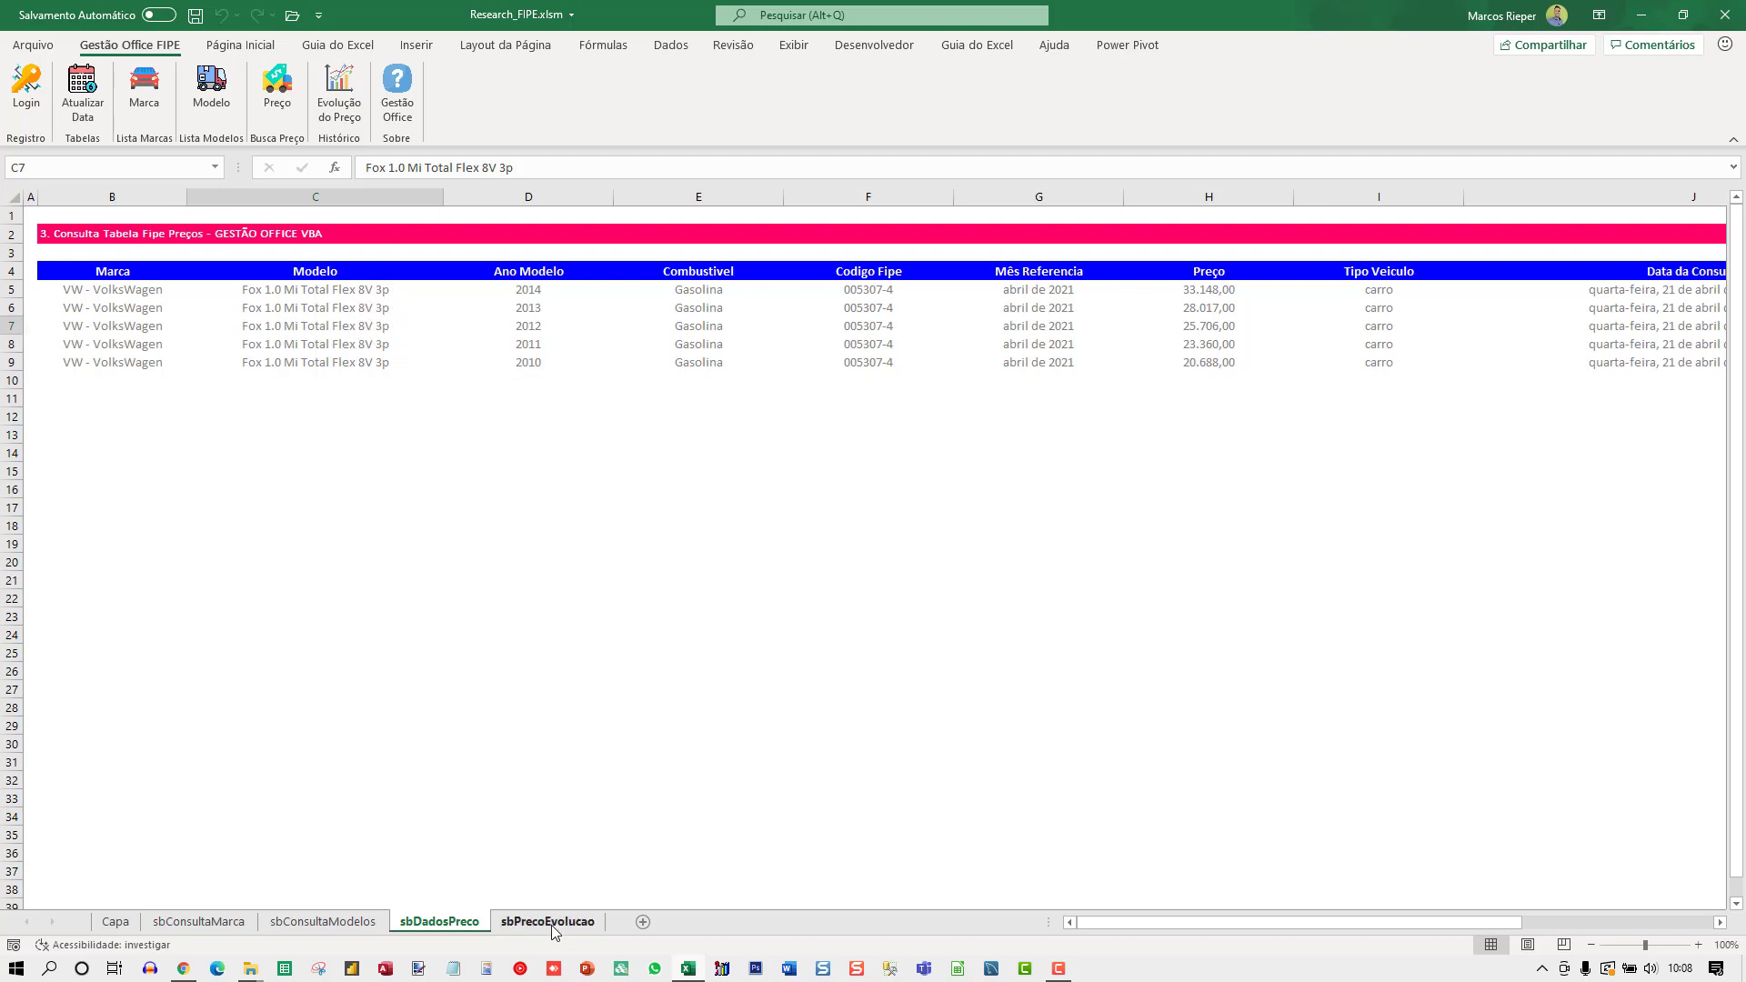
pyautogui.click(338, 86)
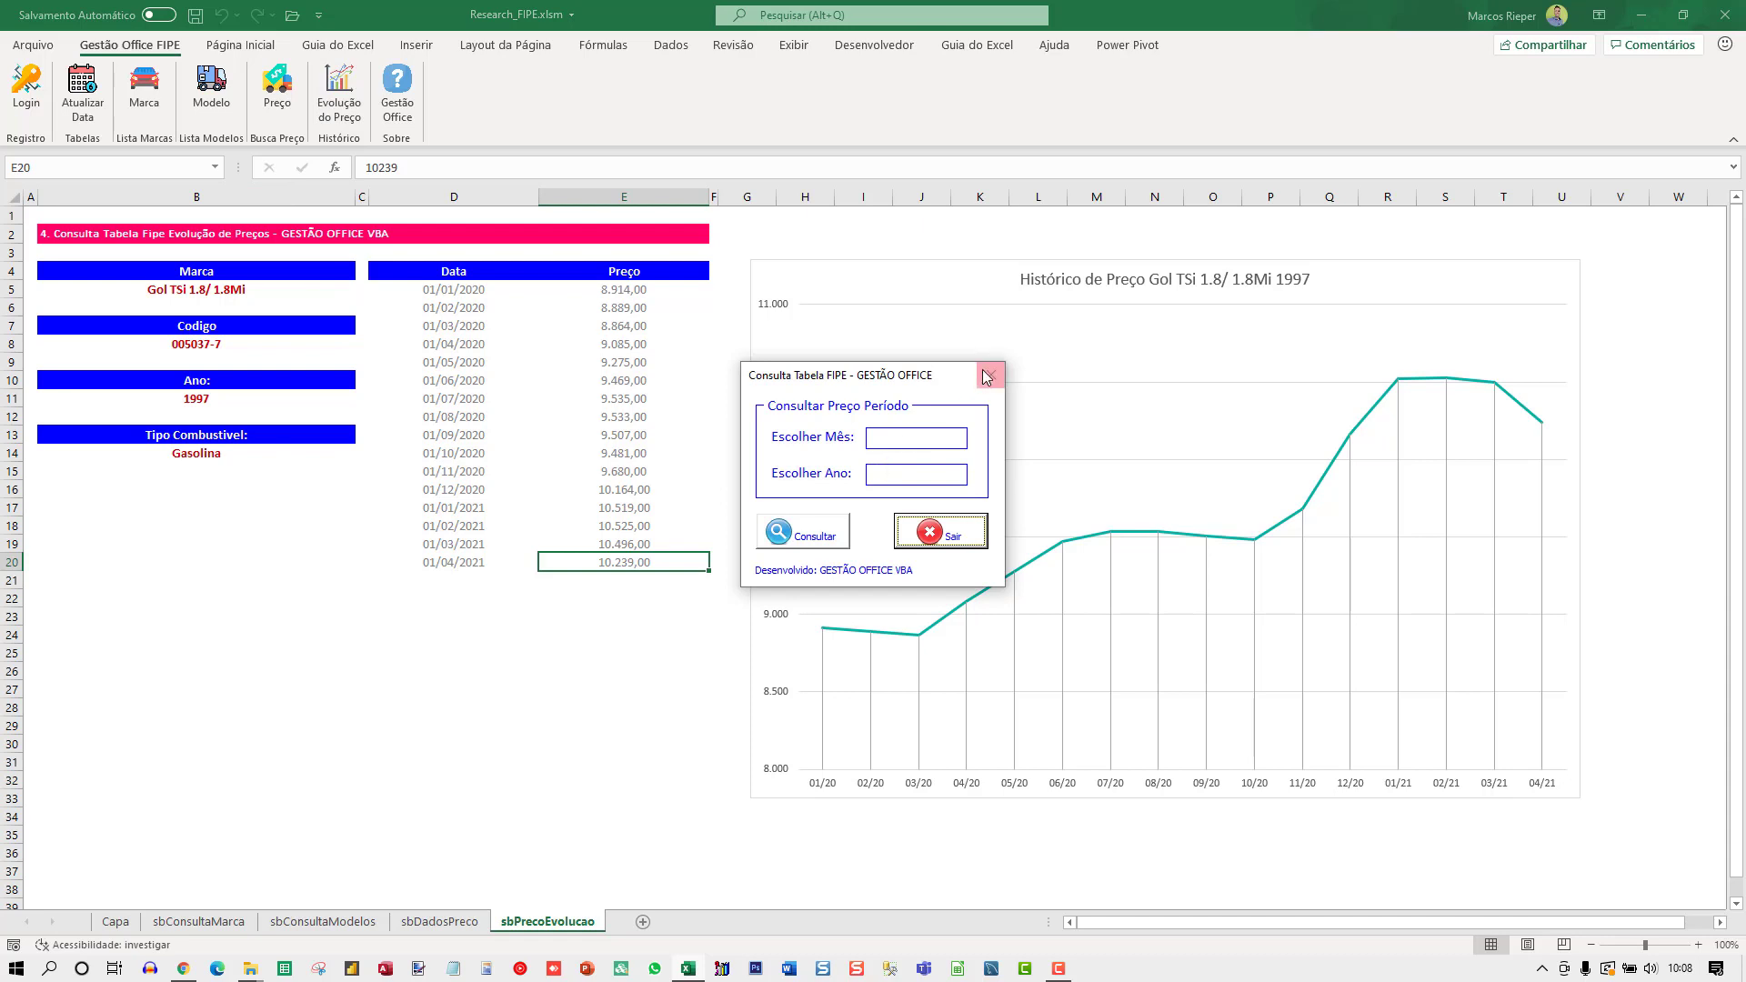
pyautogui.click(991, 375)
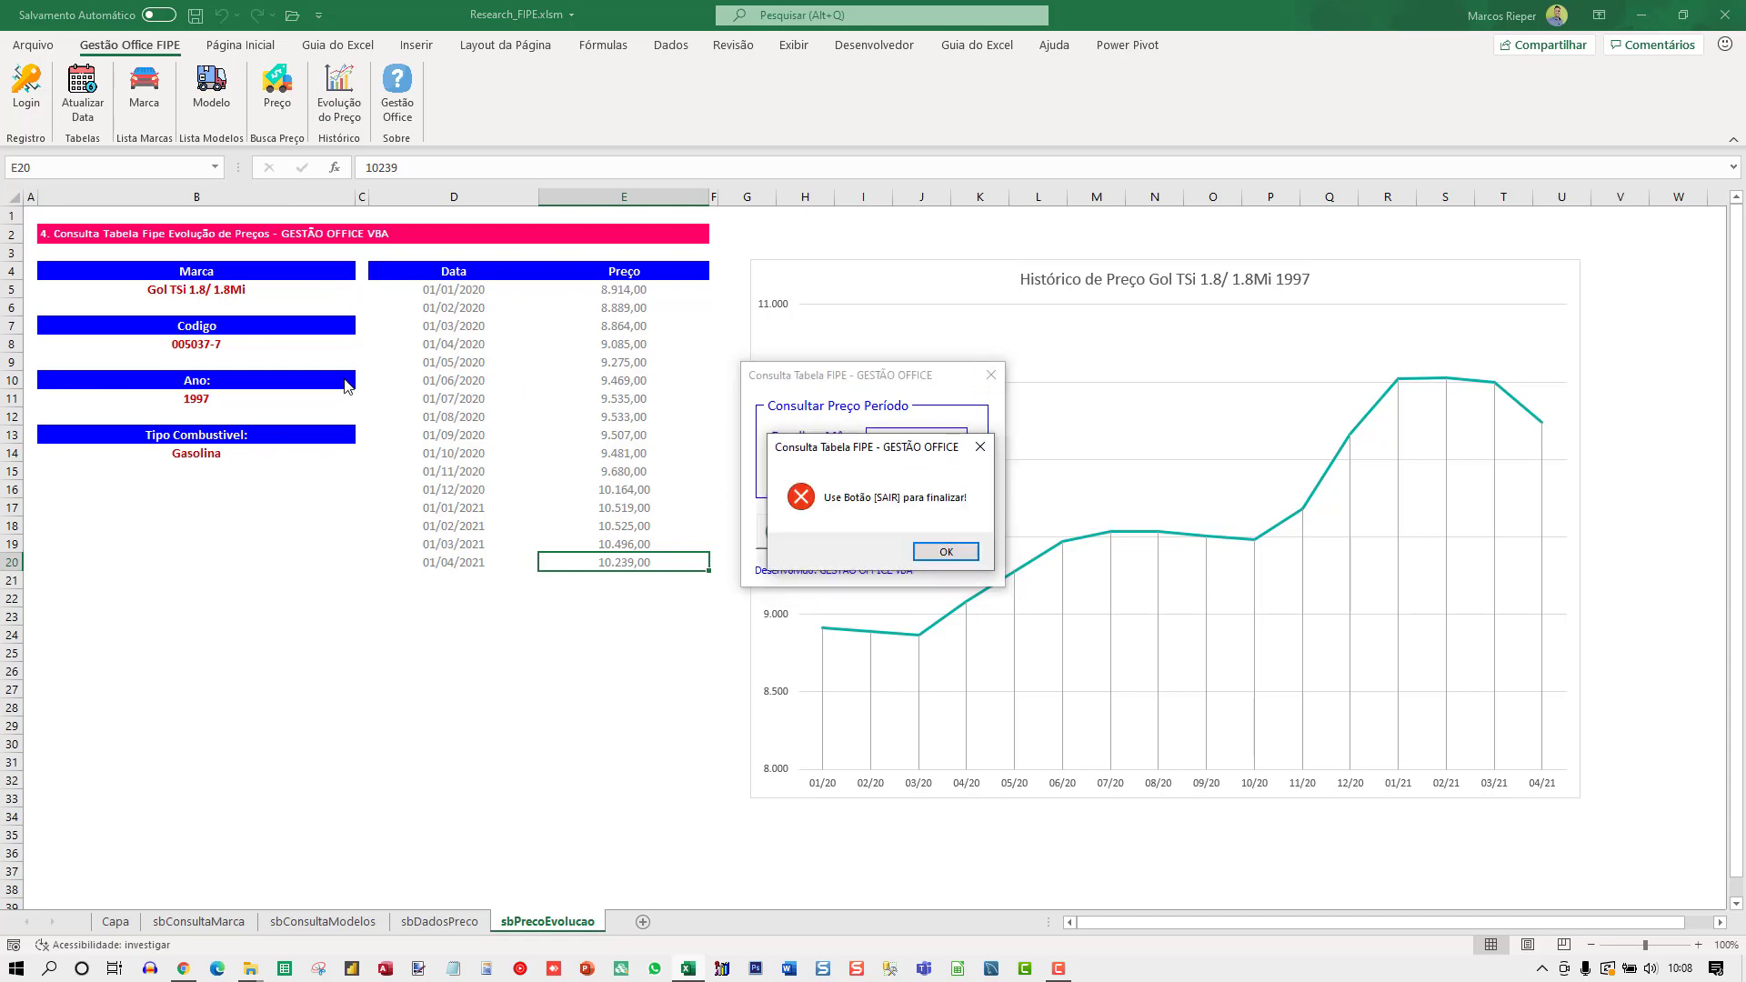
pyautogui.click(959, 548)
pyautogui.click(219, 401)
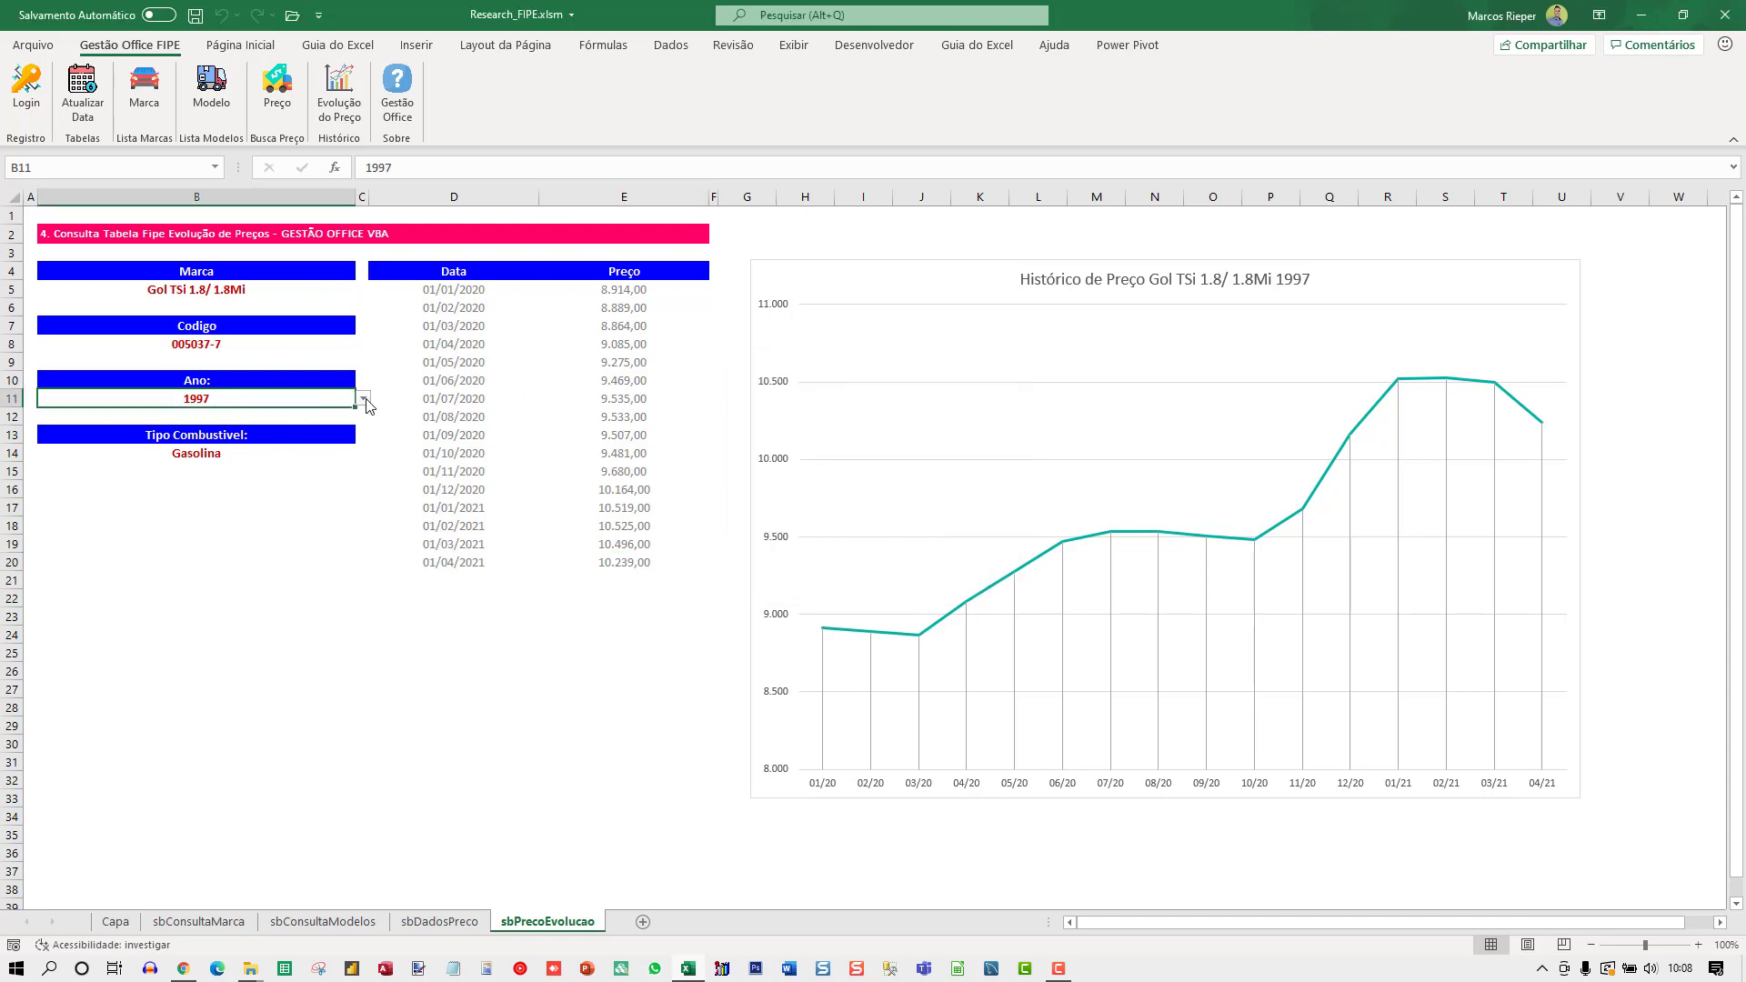
pyautogui.click(362, 398)
pyautogui.click(255, 424)
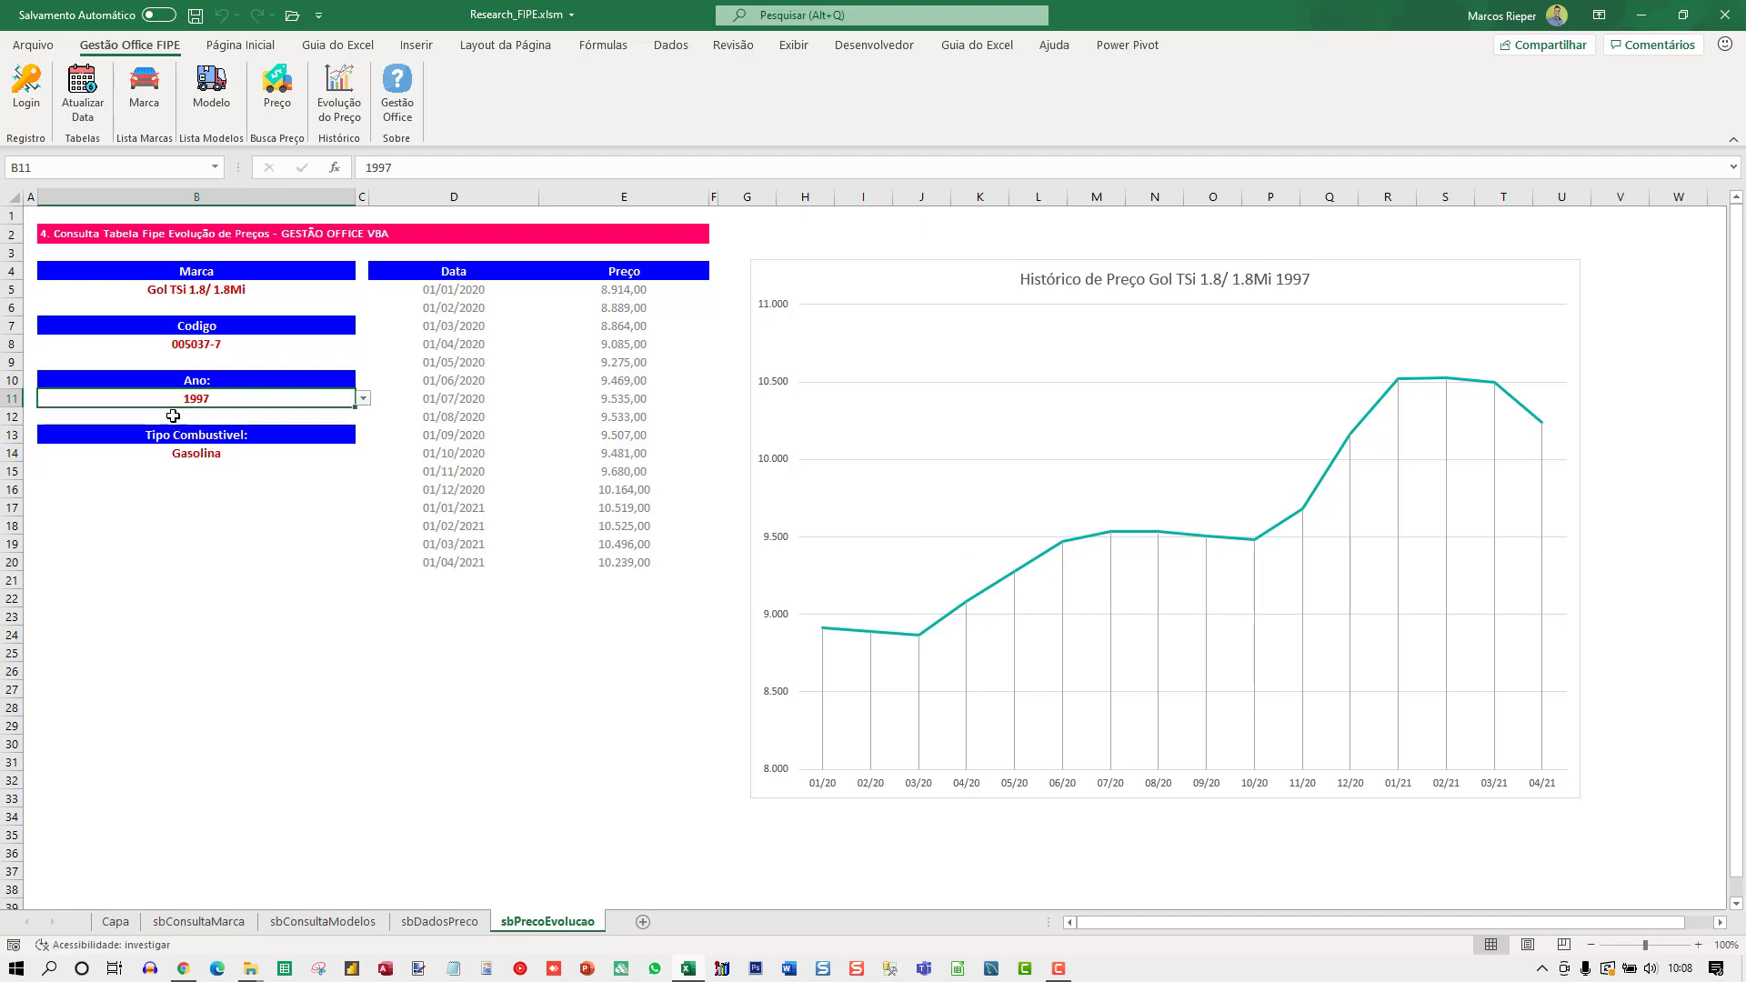
pyautogui.click(264, 453)
pyautogui.write('01/01')
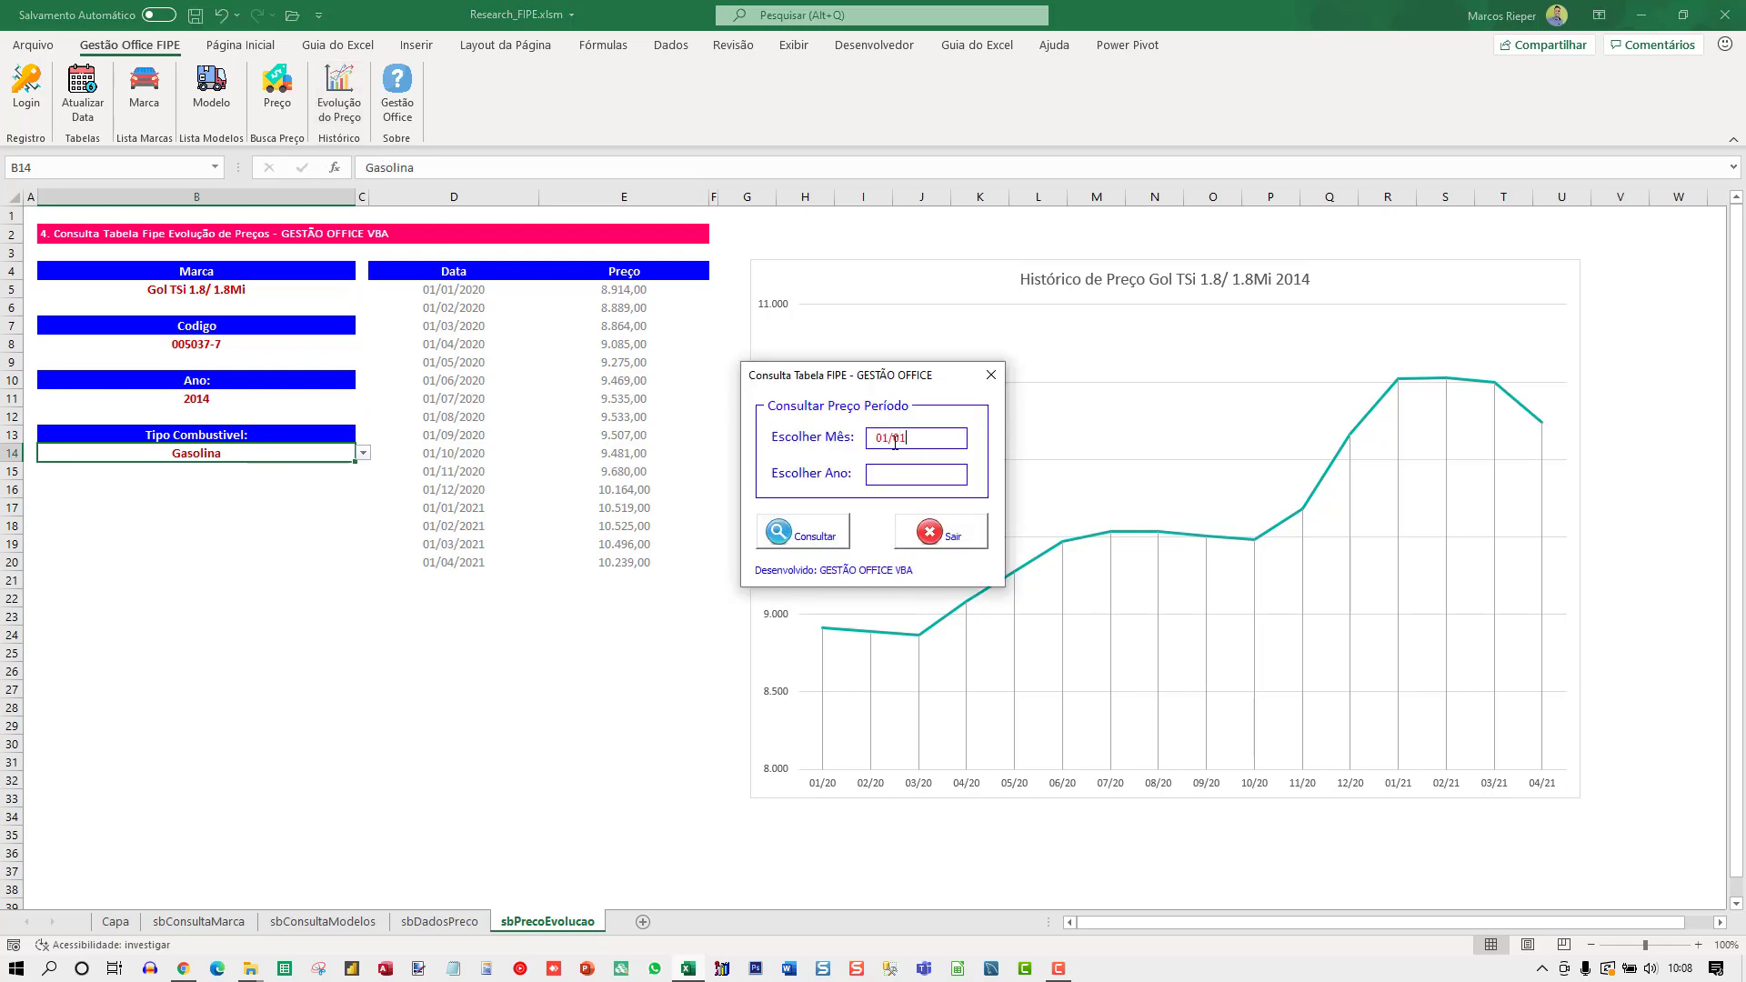
# Step: Query monthly prices from 01/01/2019 to 30/04/2021 to rebuild the price-history chart
pyautogui.write('/2019')
pyautogui.write('30/04/2021')
pyautogui.click(815, 531)
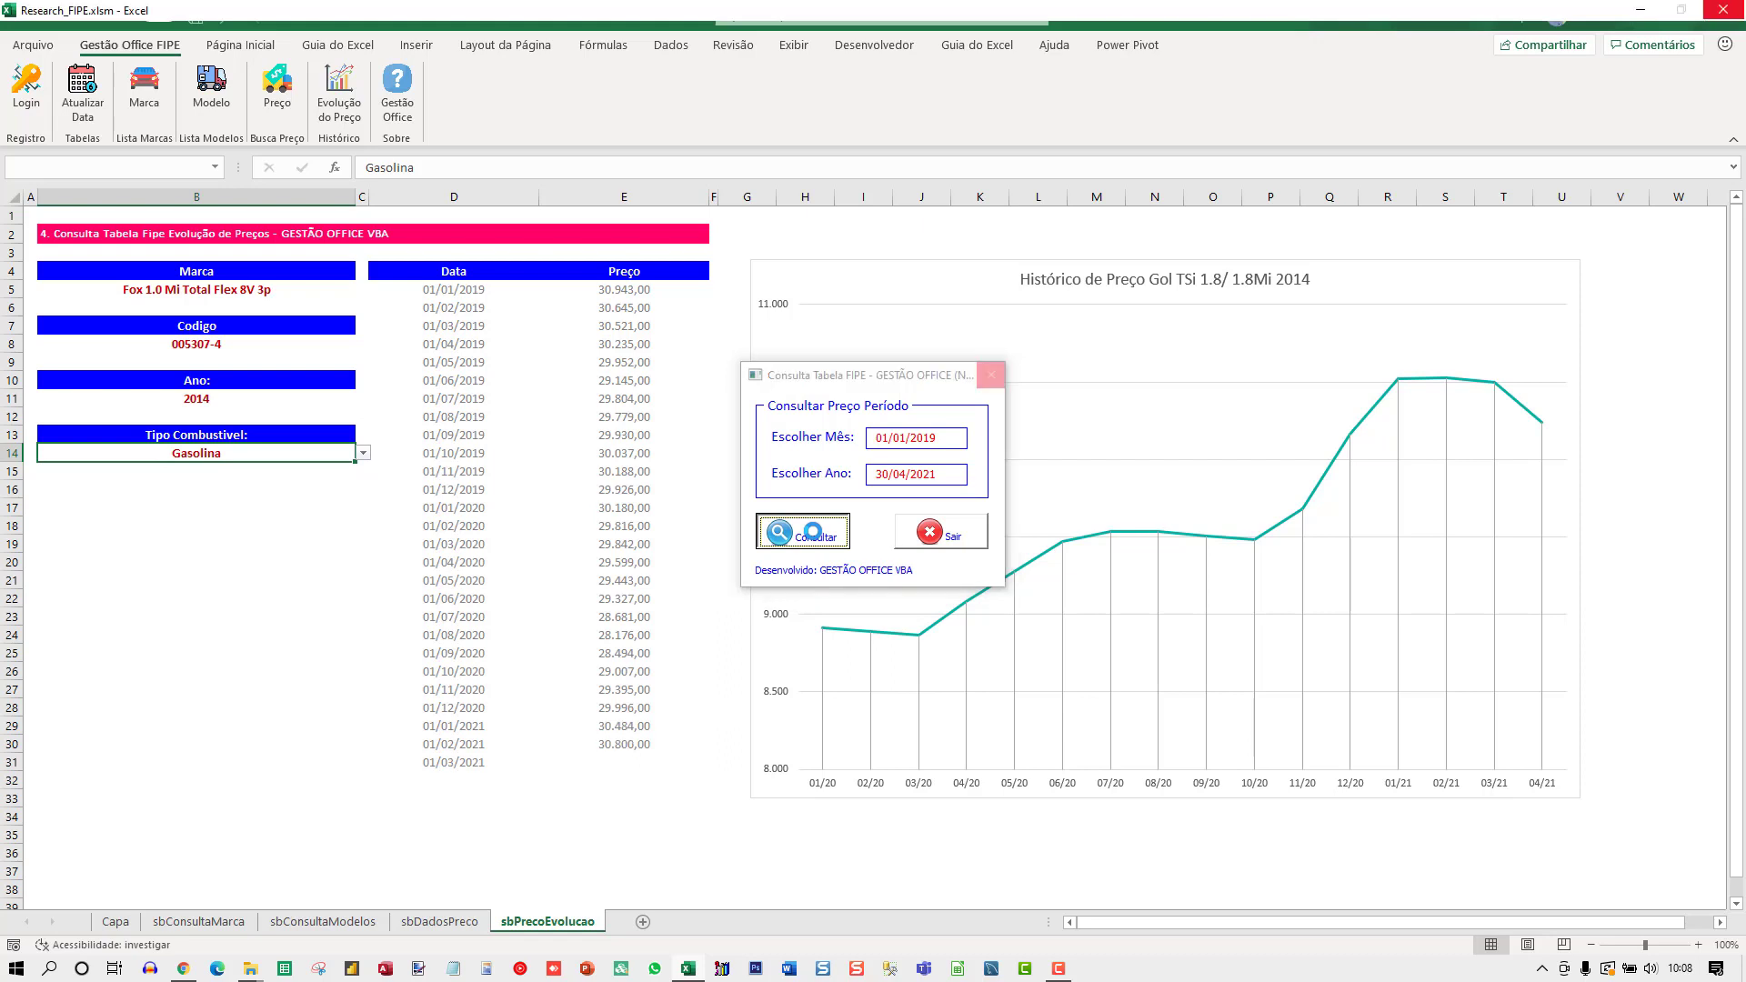
pyautogui.click(946, 552)
pyautogui.click(946, 539)
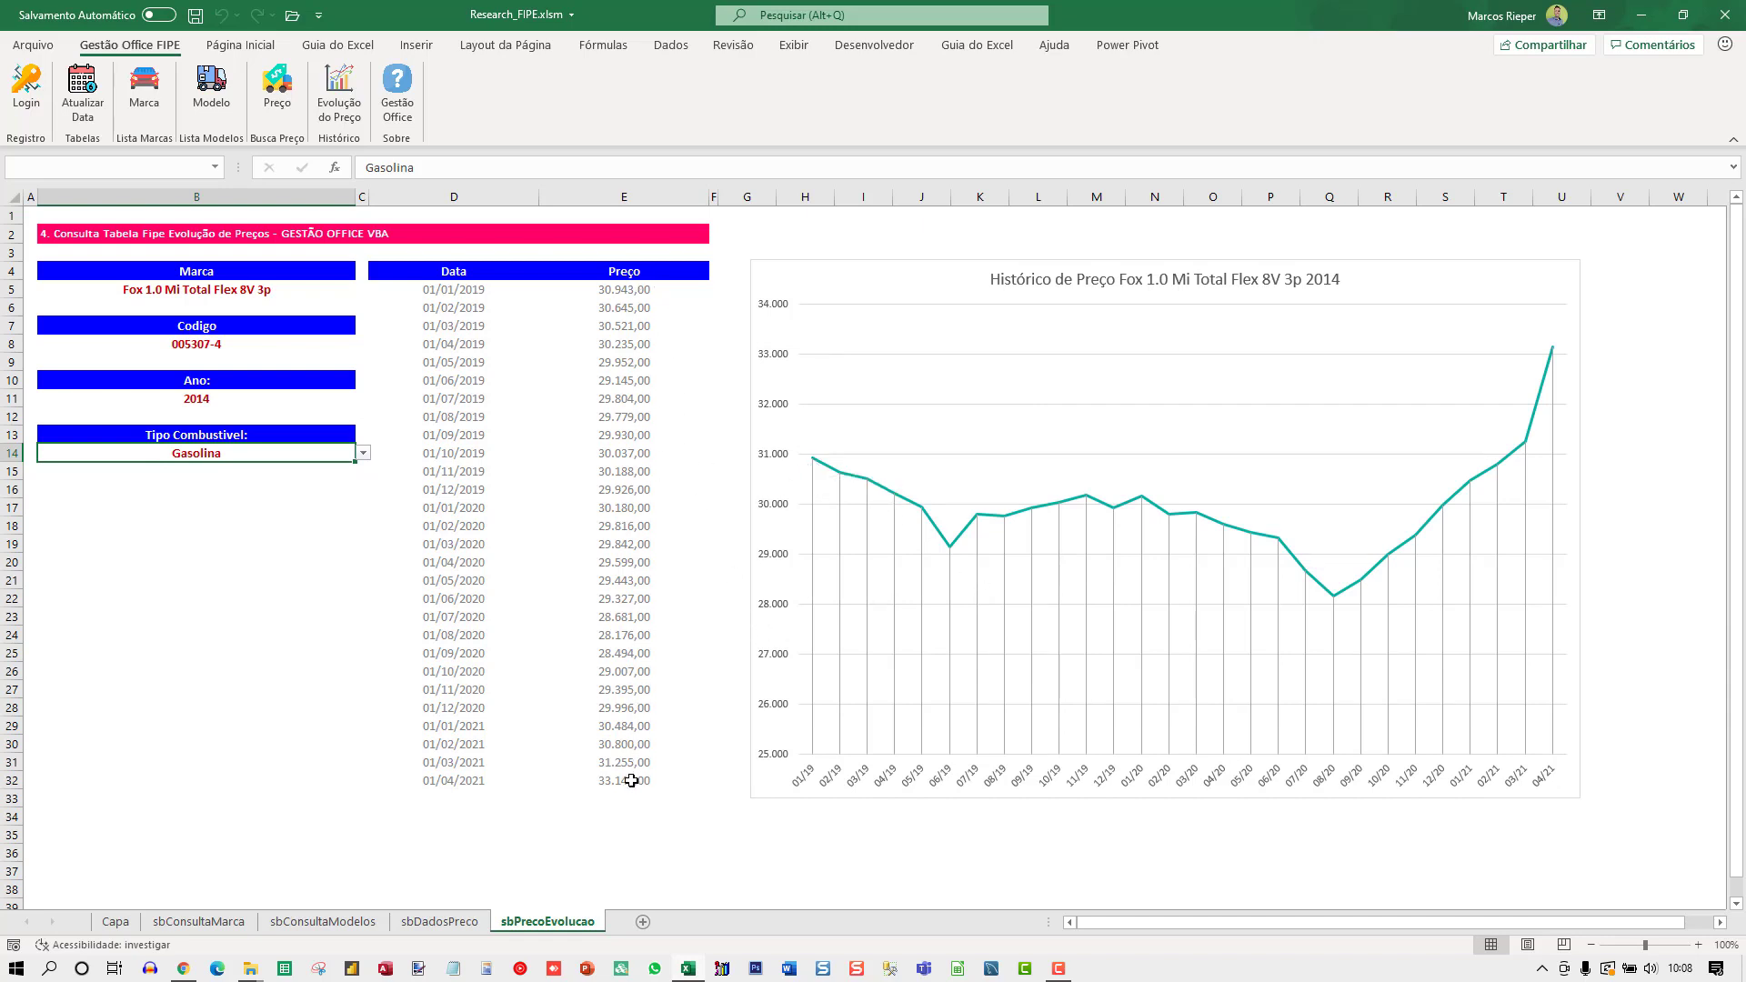
pyautogui.moveTo(617, 297); pyautogui.dragTo(622, 791)
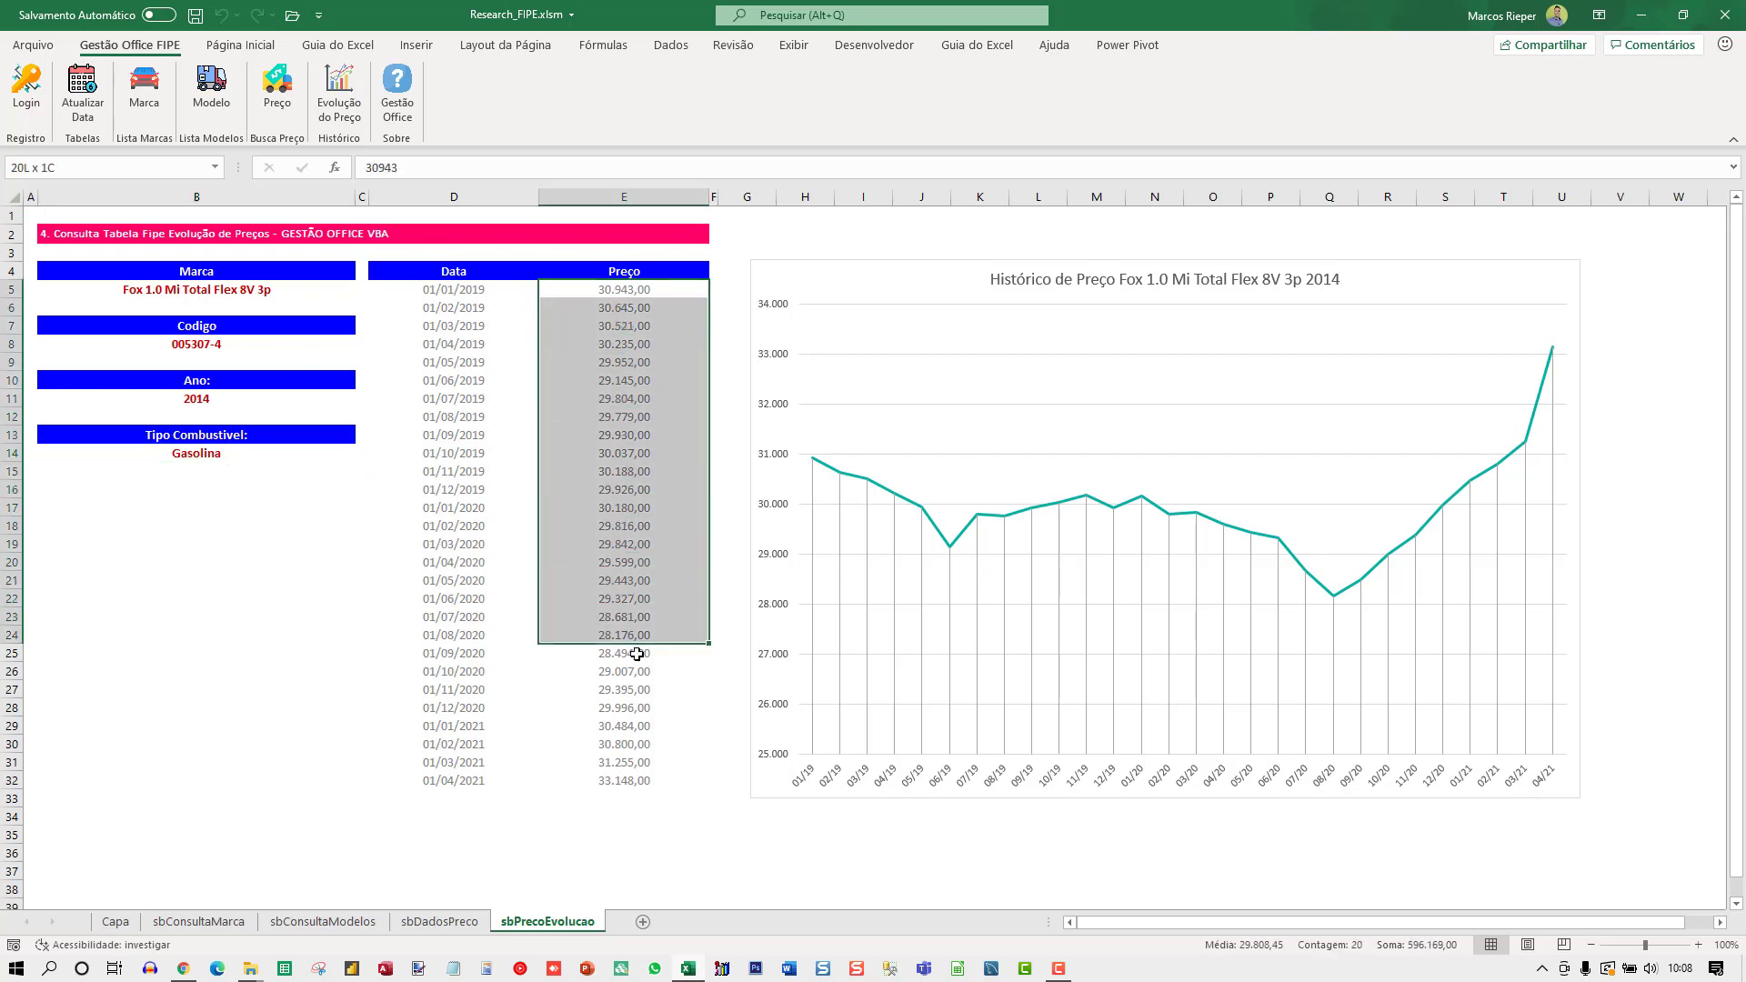
pyautogui.click(665, 743)
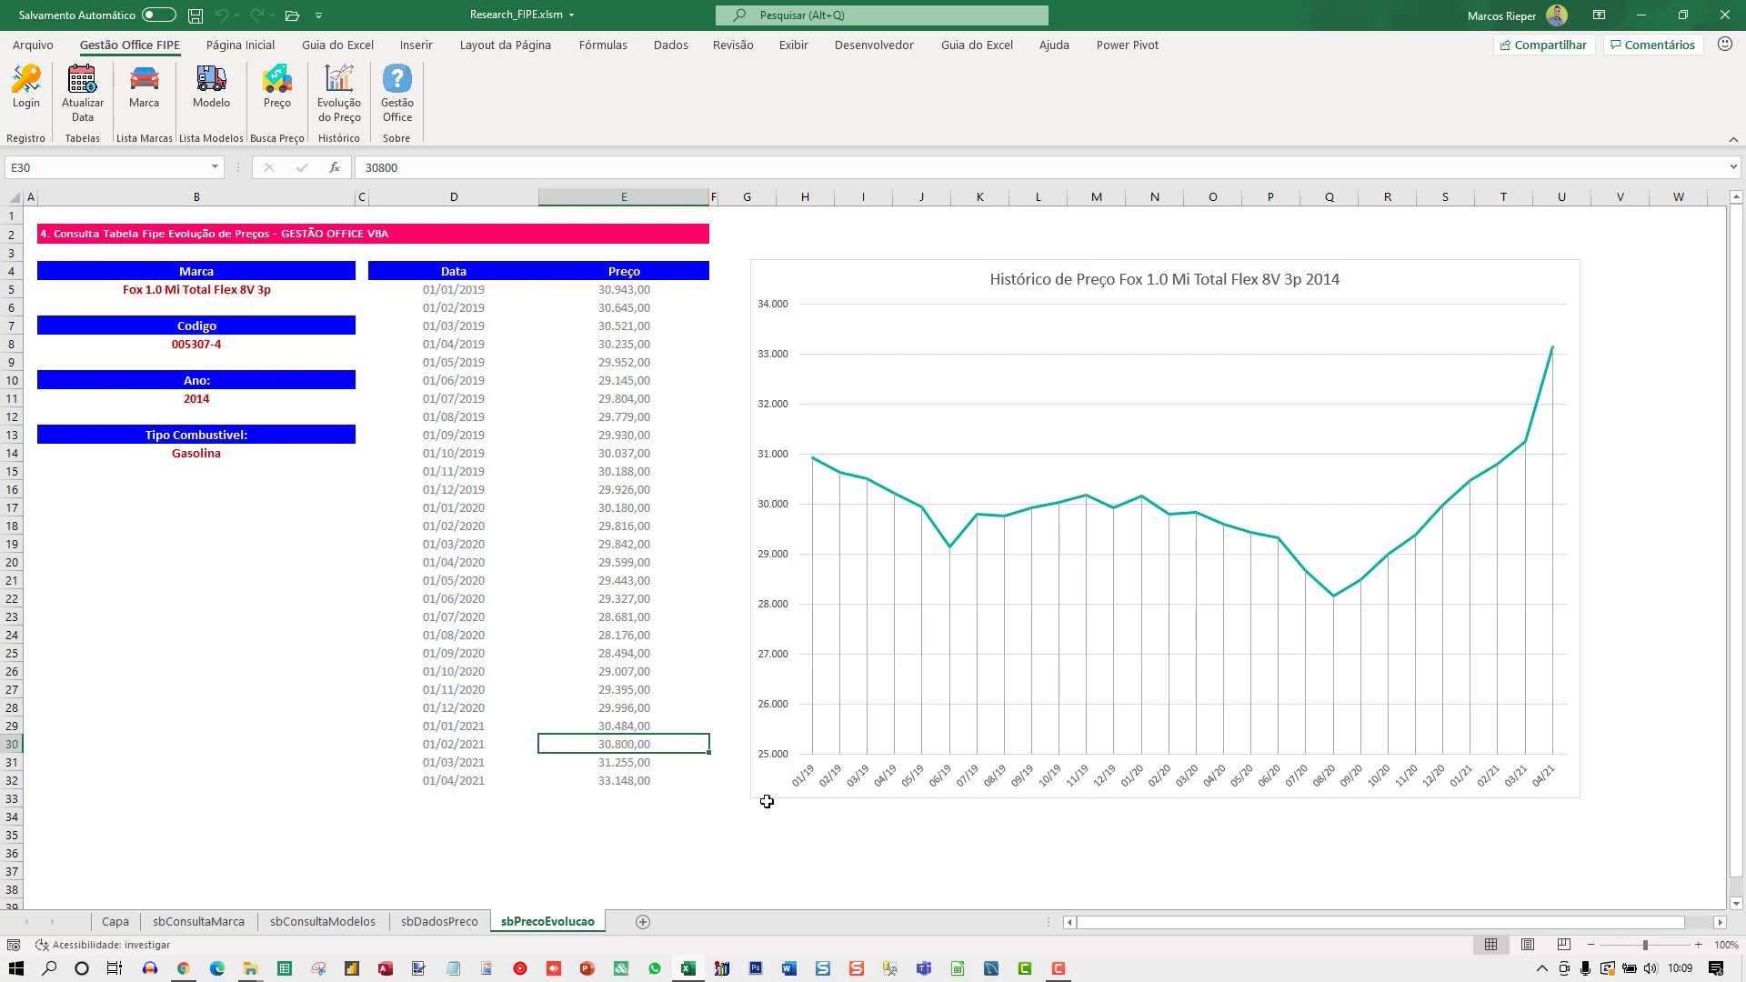
pyautogui.click(614, 780)
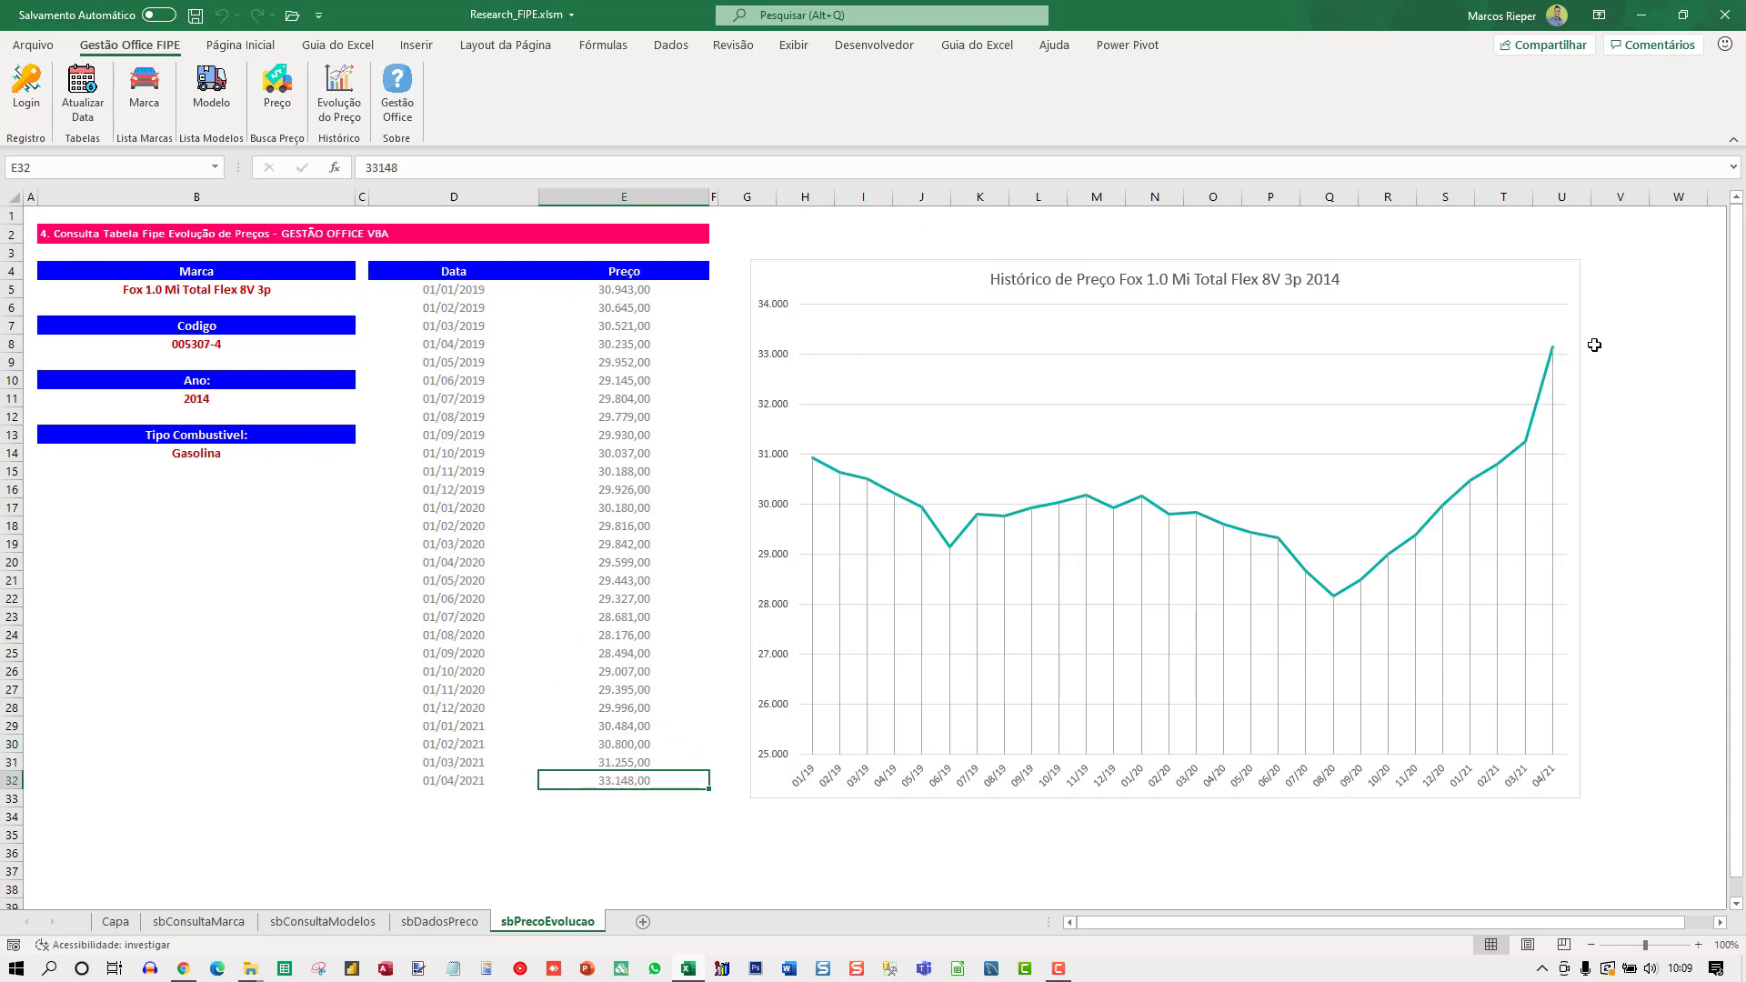